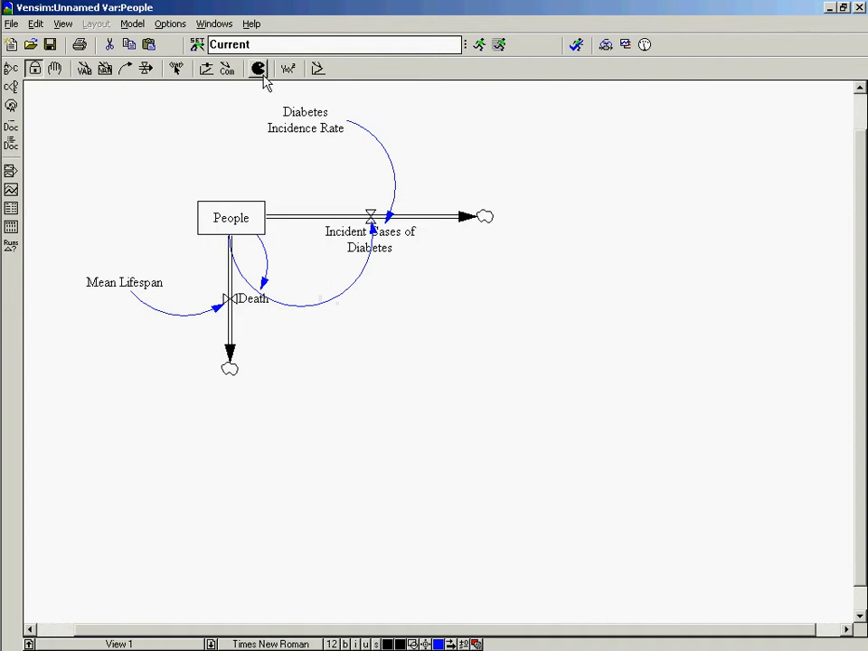
Step: Add a box variable named Cumulative Diabetes Cases beside the cloud that ends the Incident Cases of Diabetes flow
left_click(102, 70)
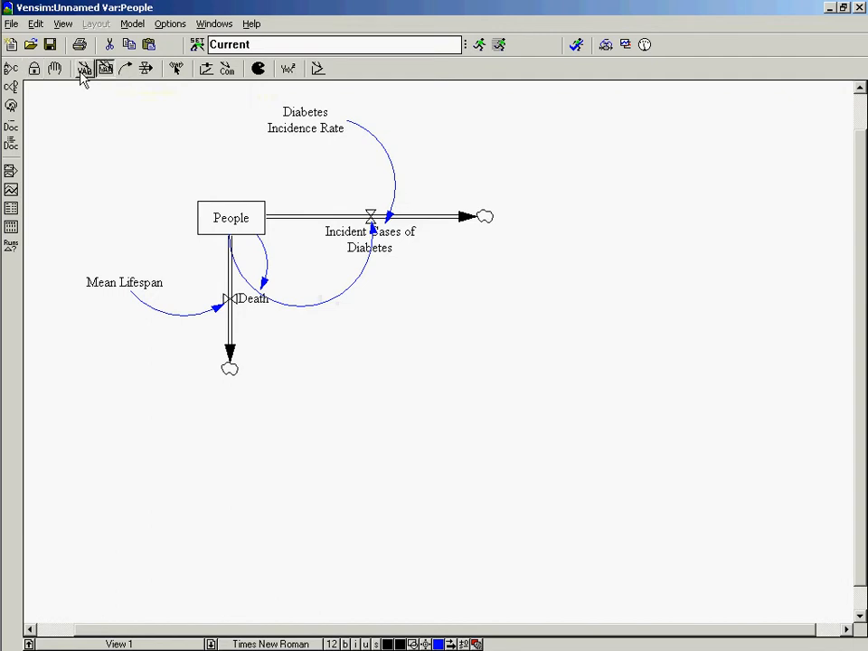
left_click(528, 206)
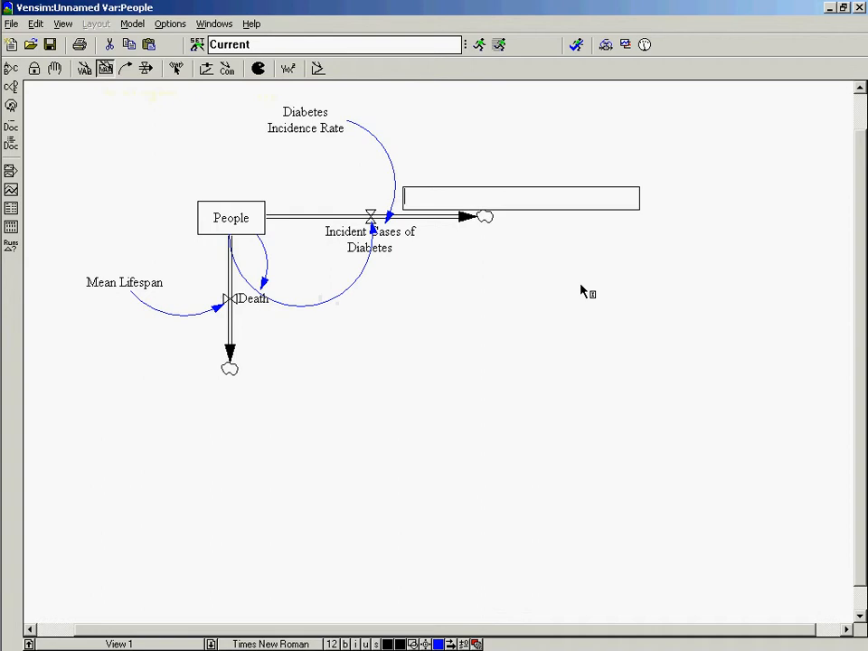
type("Cumulative Diabetes Cases")
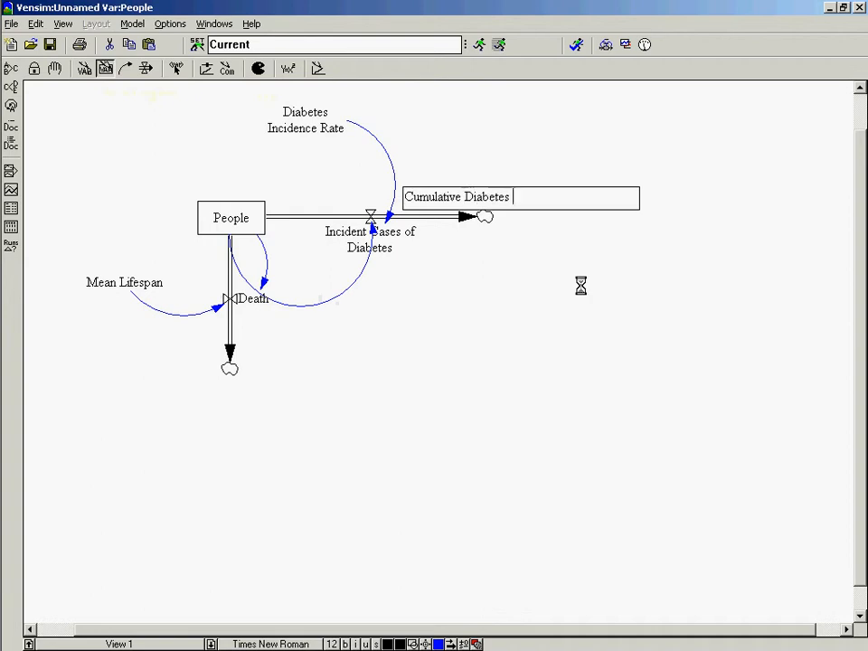
key("Return")
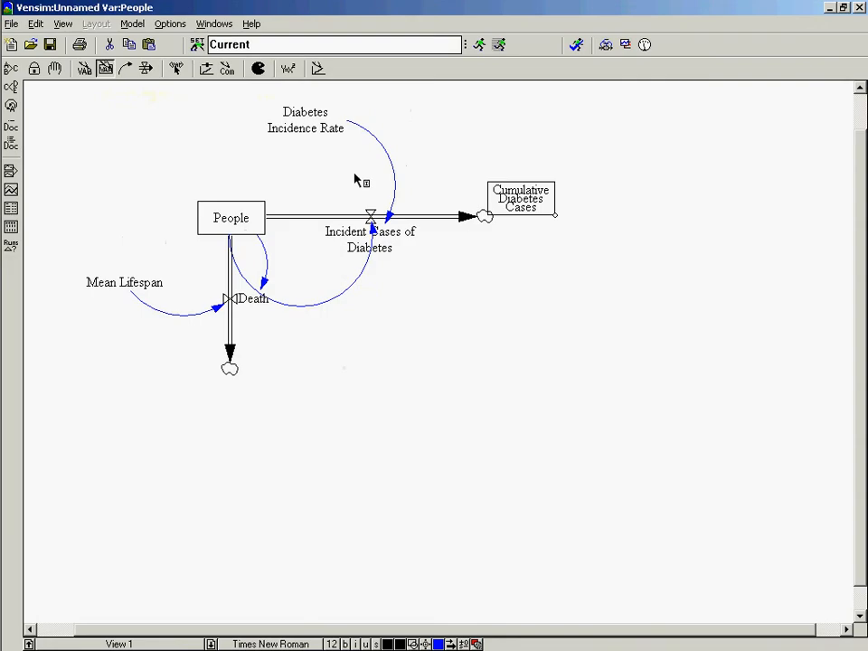
Step: Reposition the Cumulative Diabetes Cases box and the outflow's end cloud so that they sit side by side without overlapping
left_click_drag(553, 215, 487, 218)
left_click_drag(490, 218, 547, 220)
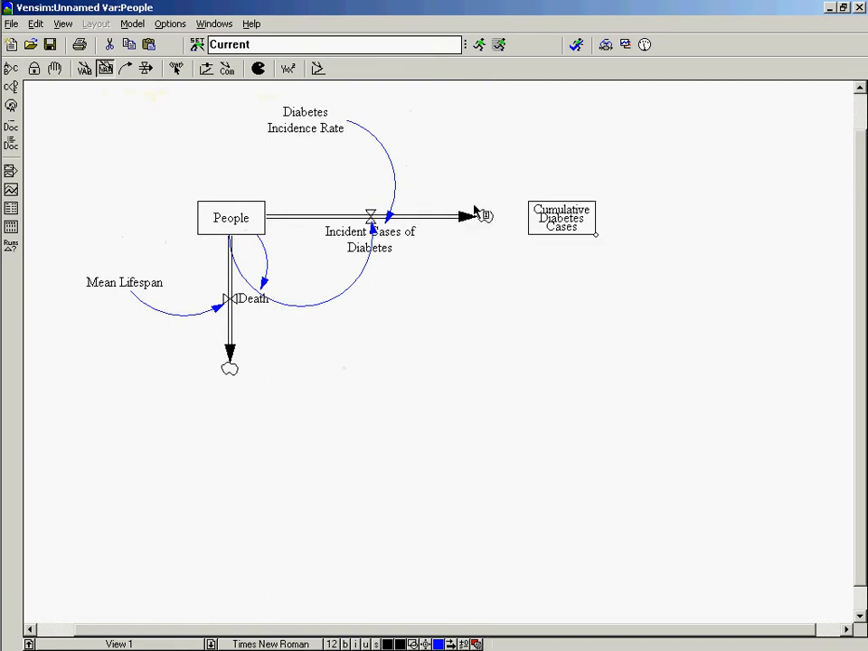
left_click_drag(476, 212, 443, 226)
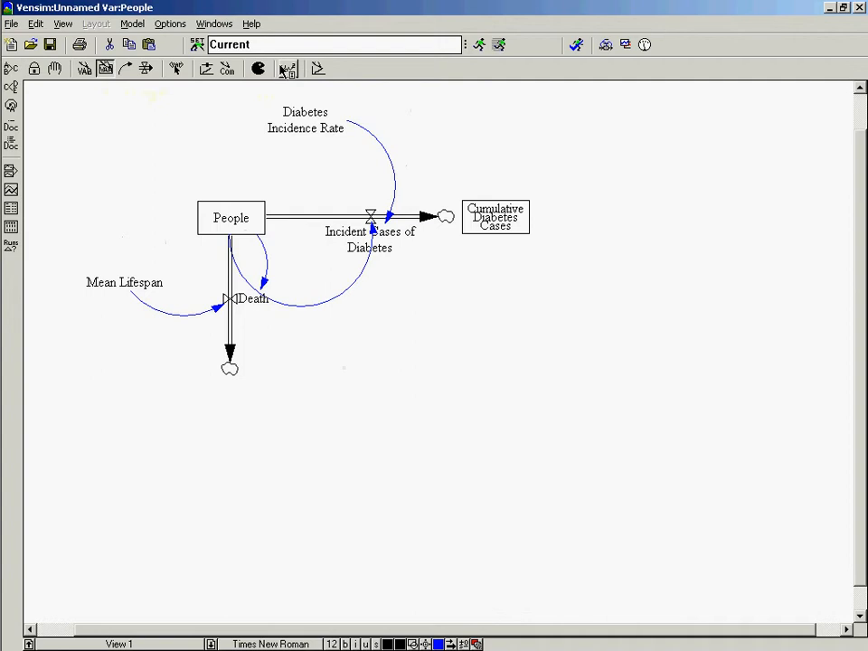
left_click(288, 69)
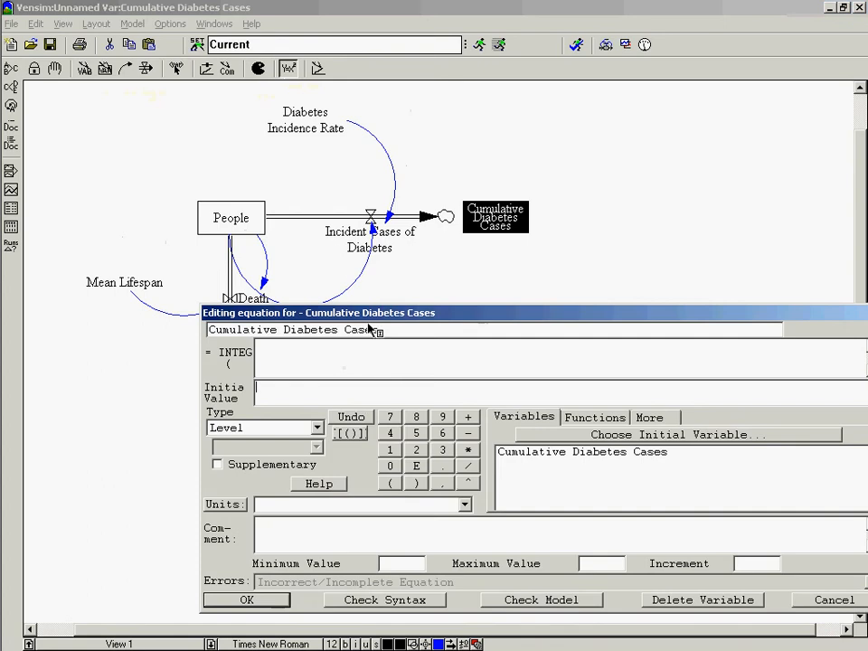
left_click(361, 391)
type("0")
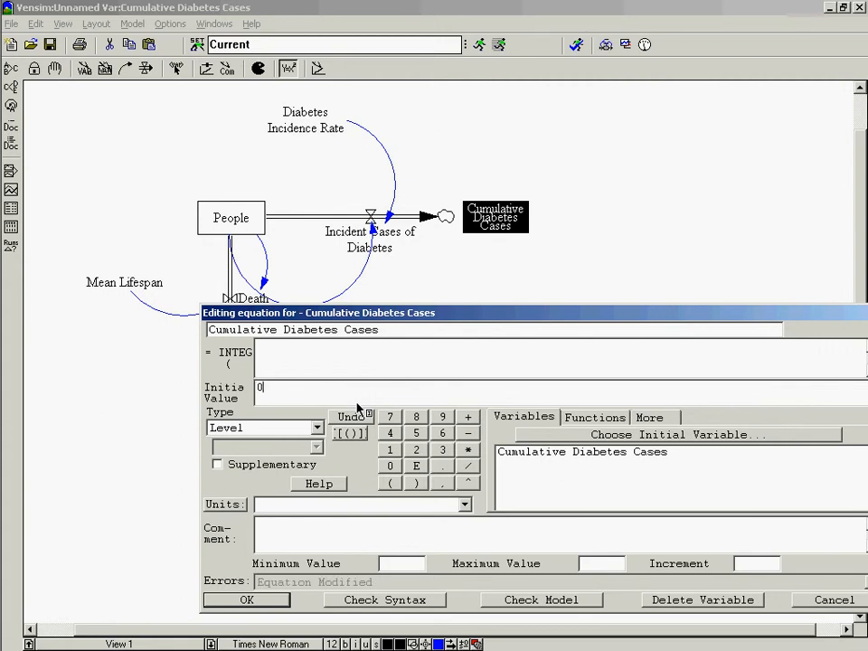
left_click(312, 350)
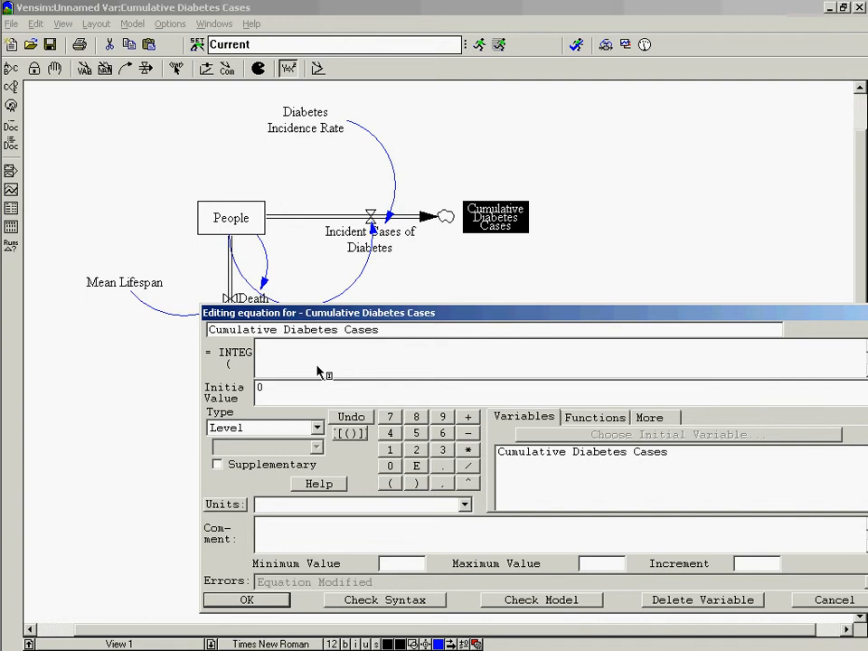
key("Escape")
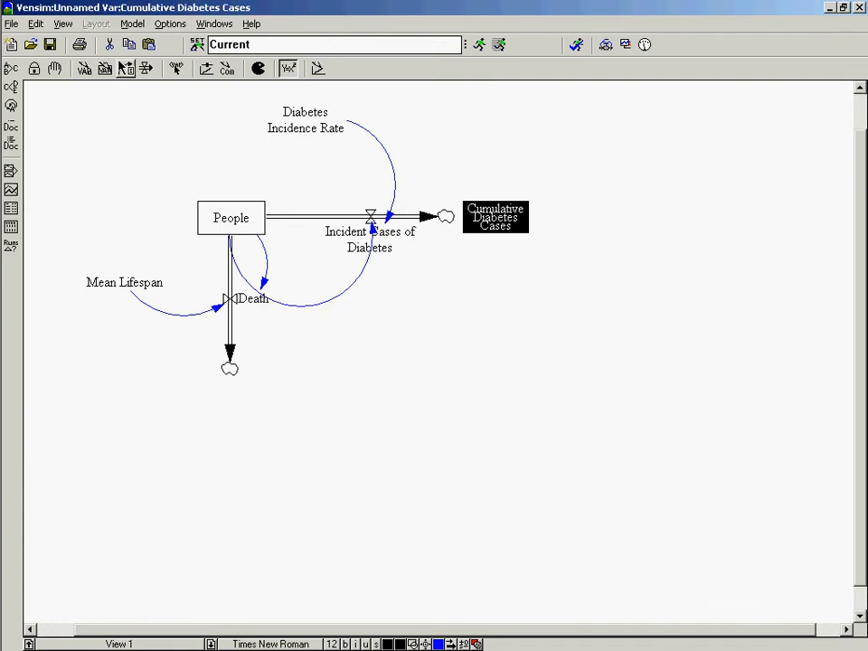
Step: Draw an arrow from Incident Cases of Diabetes to the Cumulative Diabetes Cases box
left_click(123, 69)
left_click(378, 246)
left_click(496, 233)
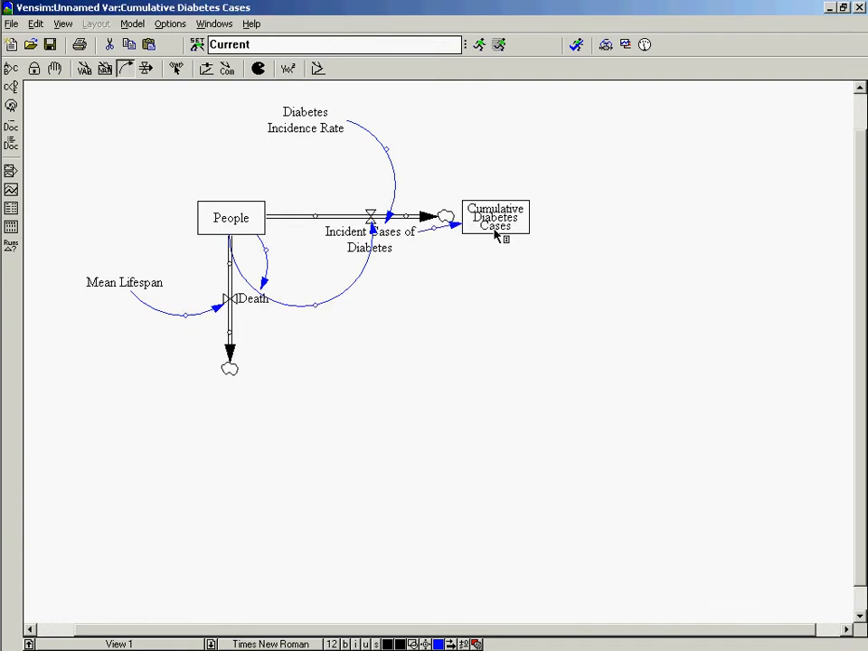
Step: Try to define Cumulative Diabetes Cases as the integral of Incident Cases of Diabetes with an initial value of 0
left_click(287, 69)
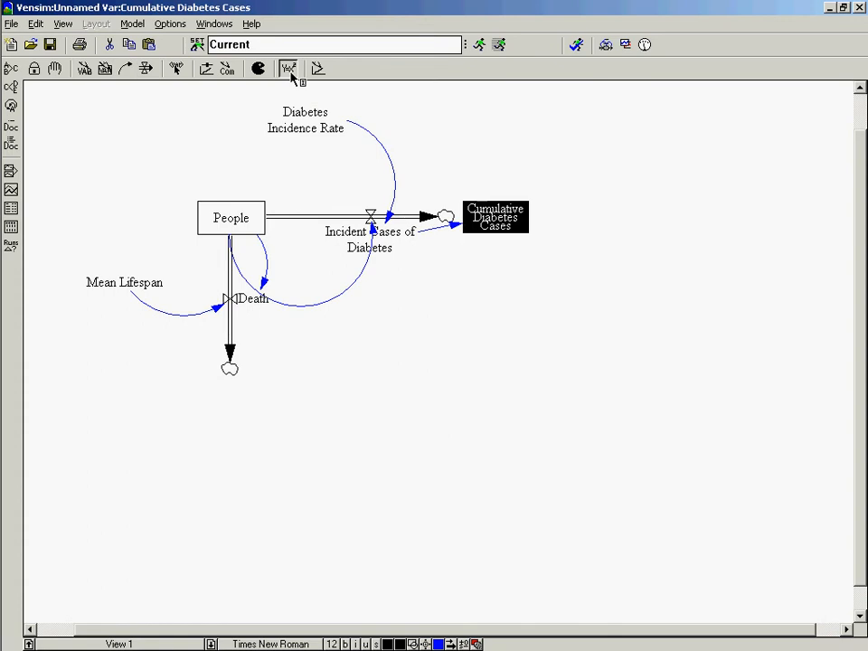
left_click(500, 226)
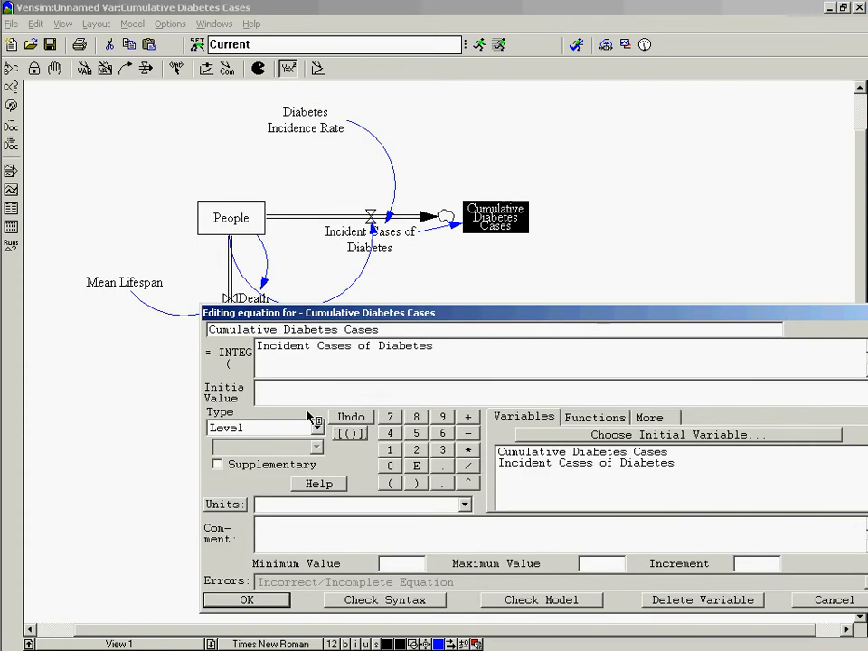
type("0")
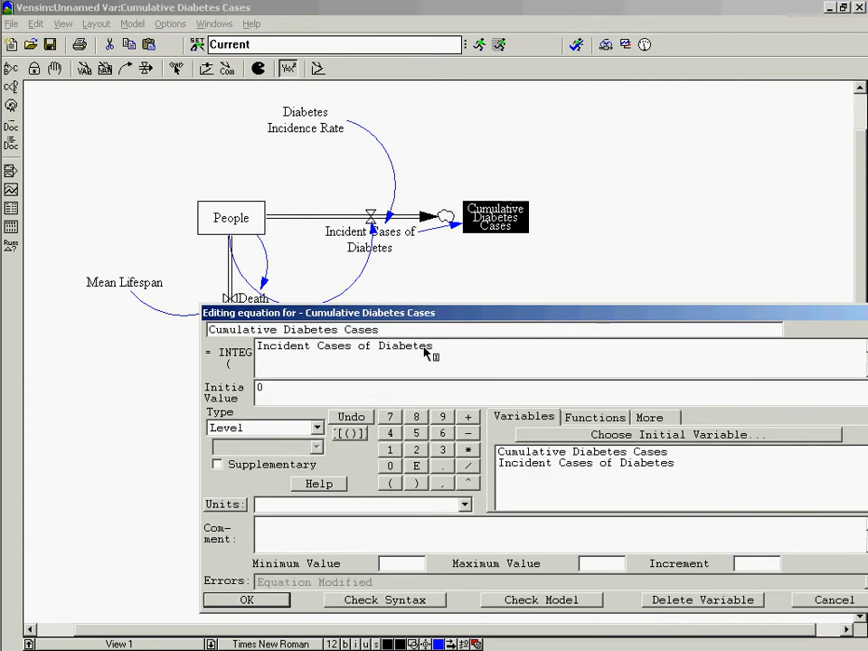
left_click_drag(432, 349, 217, 341)
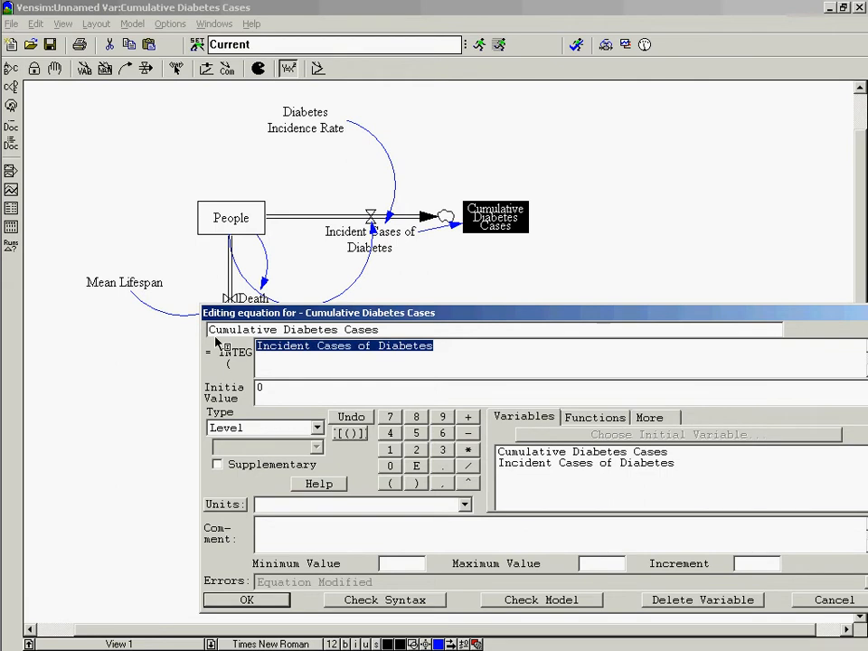
key("Return")
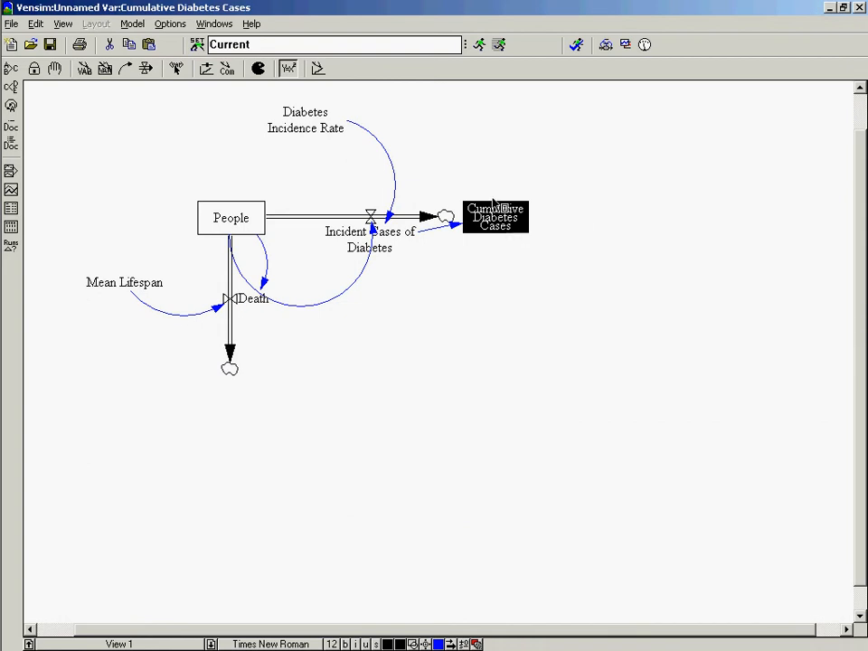
Step: Move the Cumulative Diabetes Cases box farther away from the outflow's cloud, slightly above the flow line
left_click(555, 230)
left_click_drag(555, 231, 523, 213)
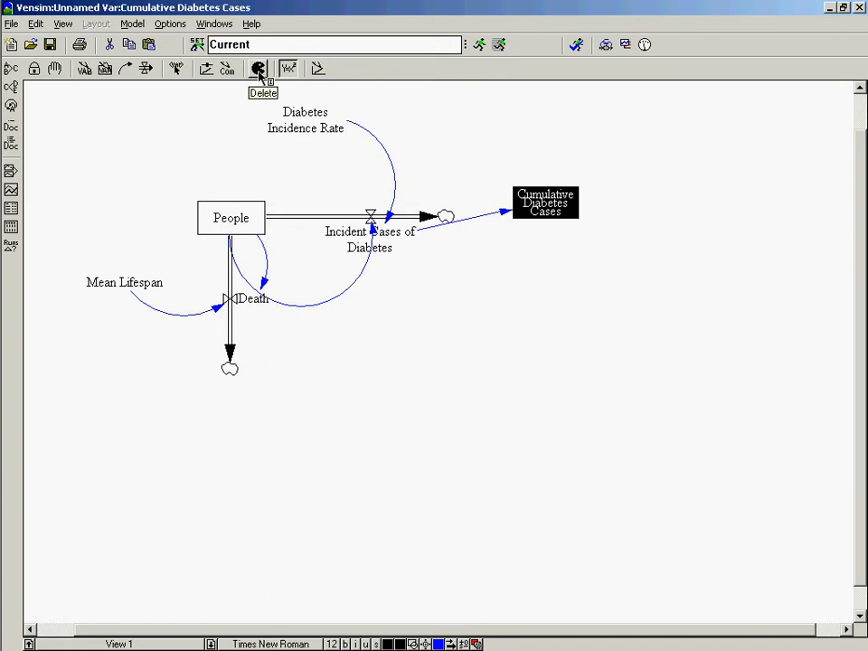
Step: Copy the equation People*Diabetes Incidence Rate from Incident Cases of Diabetes and close its equation editor
left_click(361, 239)
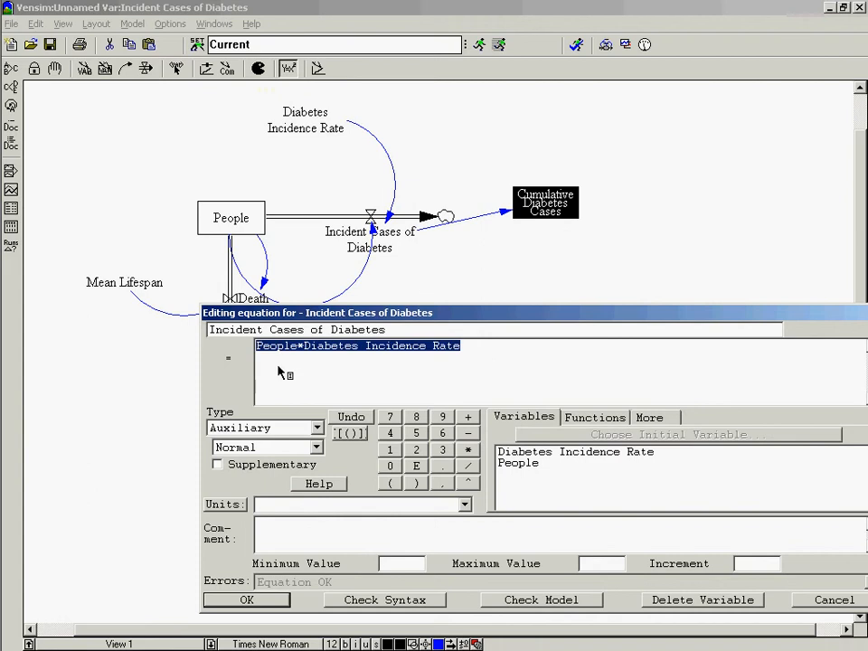
key("Return")
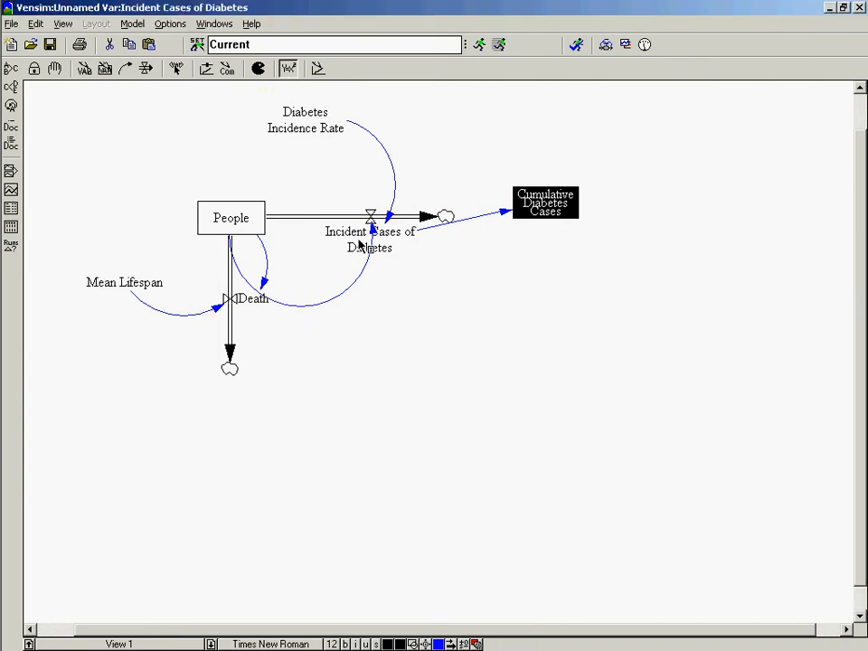
left_click(360, 260)
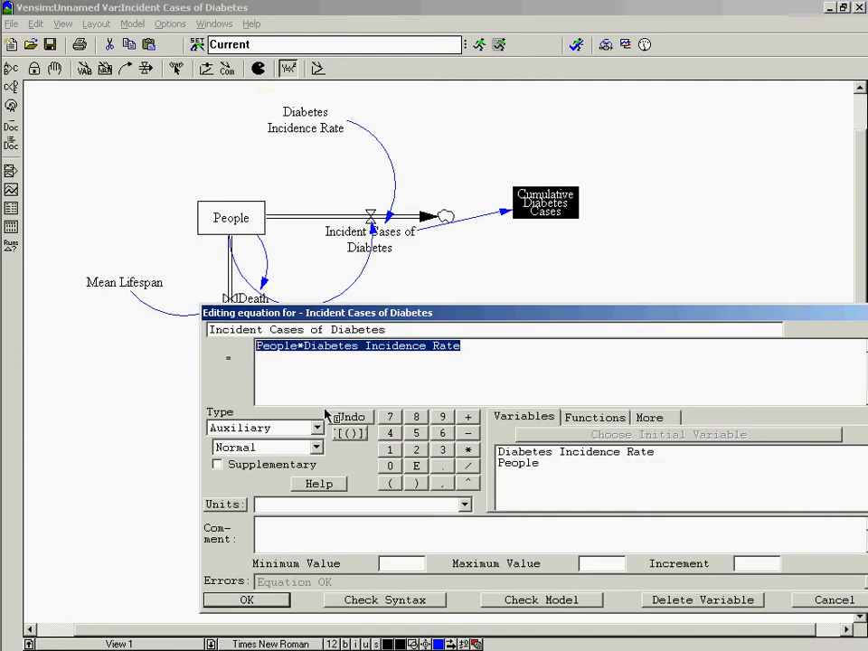
right_click(287, 352)
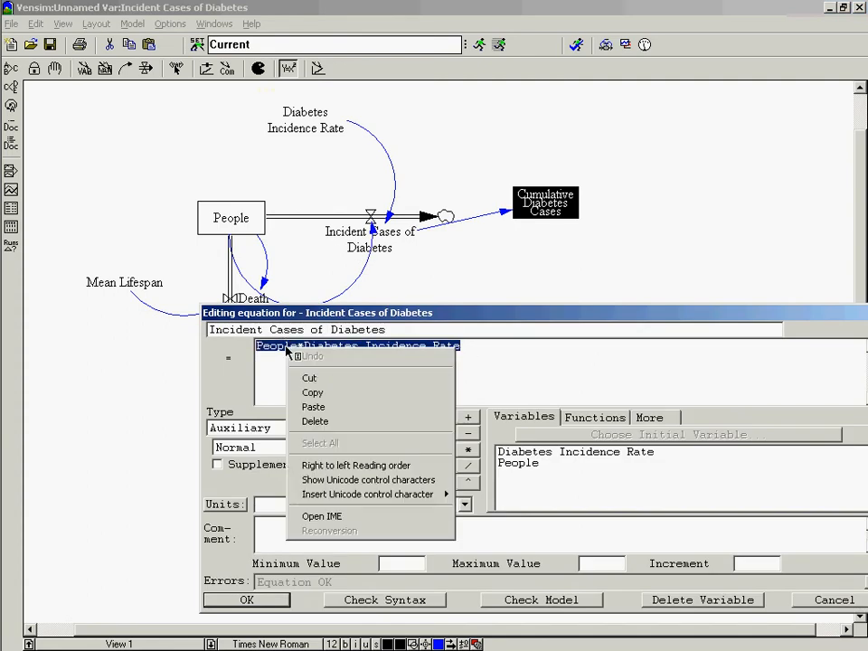
left_click(432, 393)
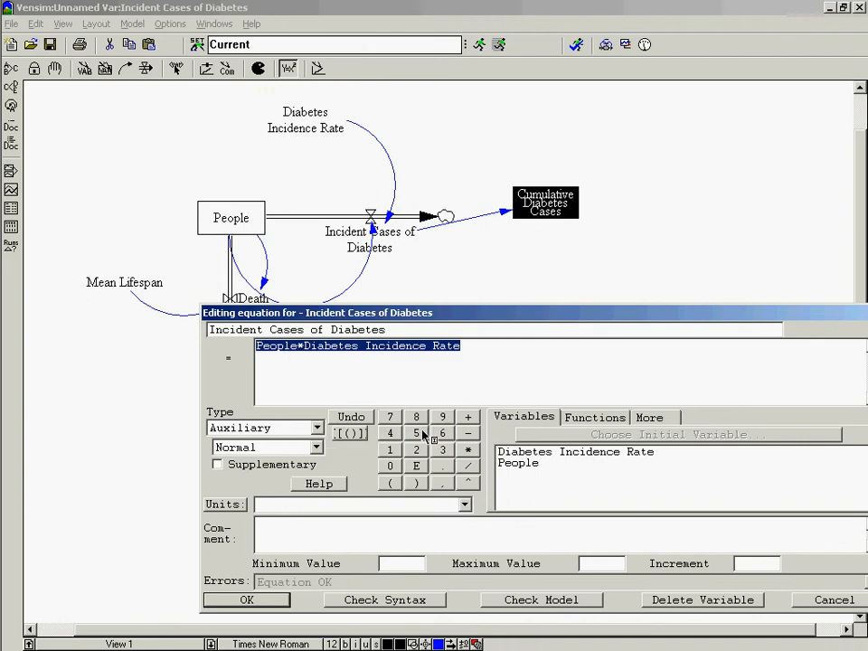
left_click(246, 601)
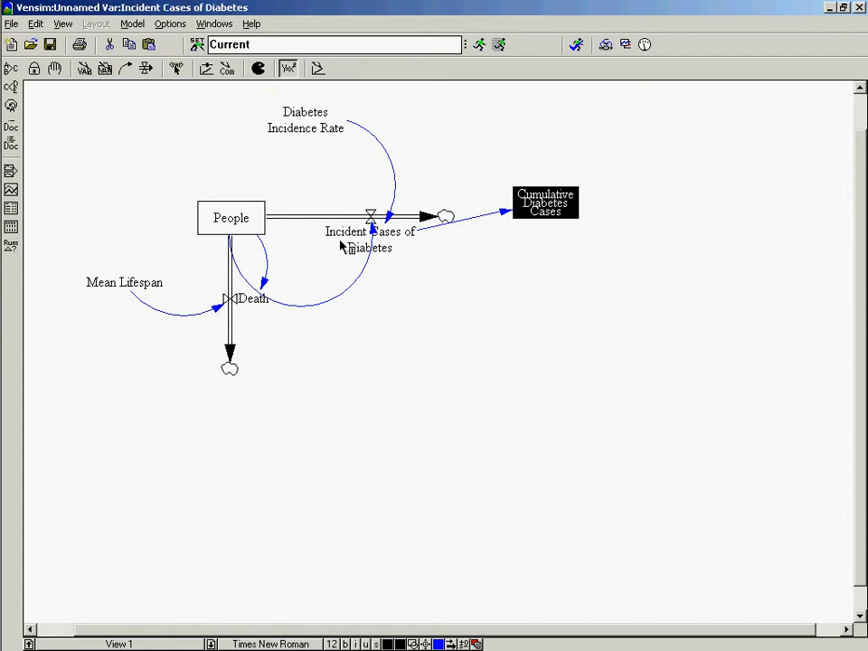
Step: Delete the Incident Cases of Diabetes flow and the cloud at its end
left_click(259, 69)
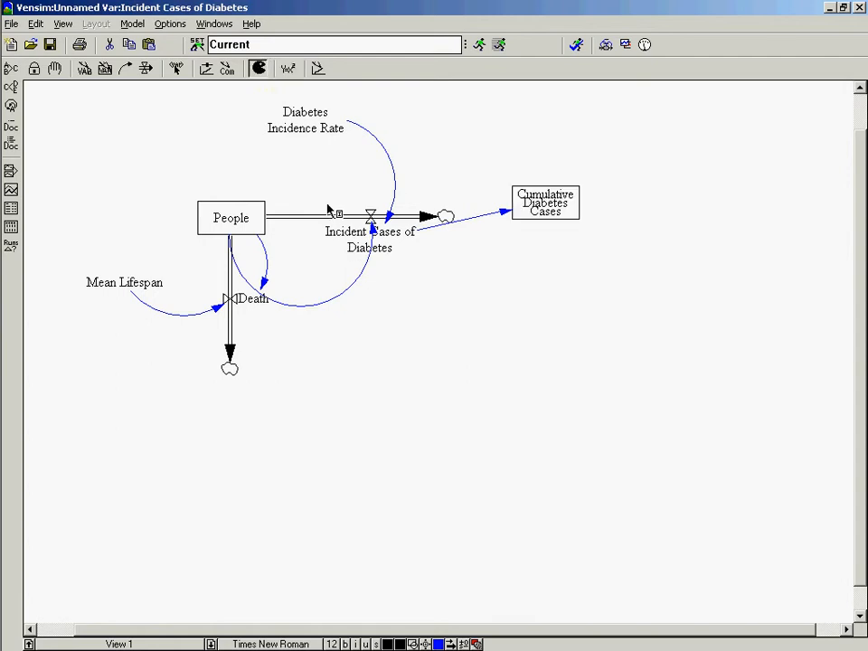
left_click(370, 250)
left_click(370, 237)
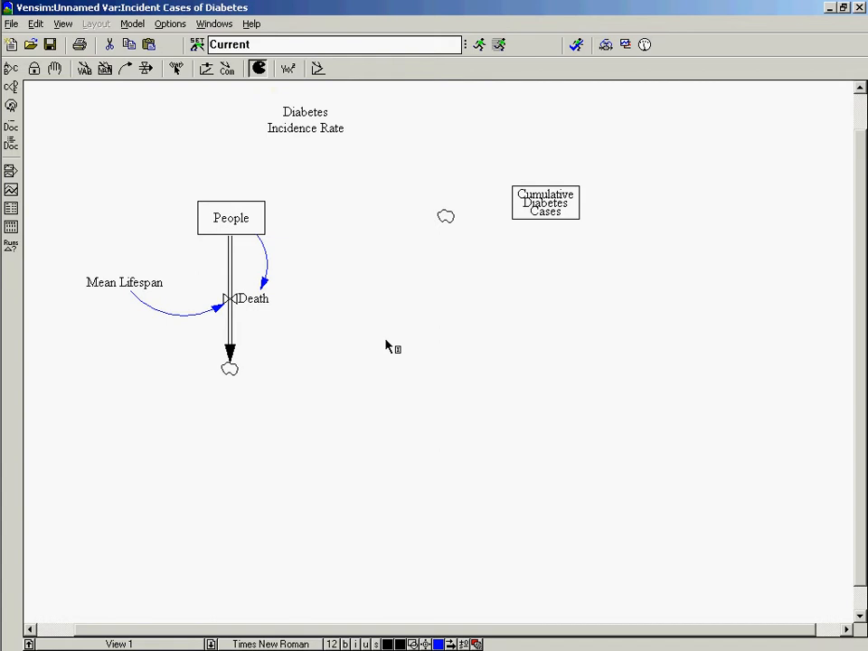
left_click(447, 218)
left_click(444, 218)
Step: Draw a flow from People to Cumulative Diabetes Cases and name it Incident Cases of Diabetes
left_click(146, 70)
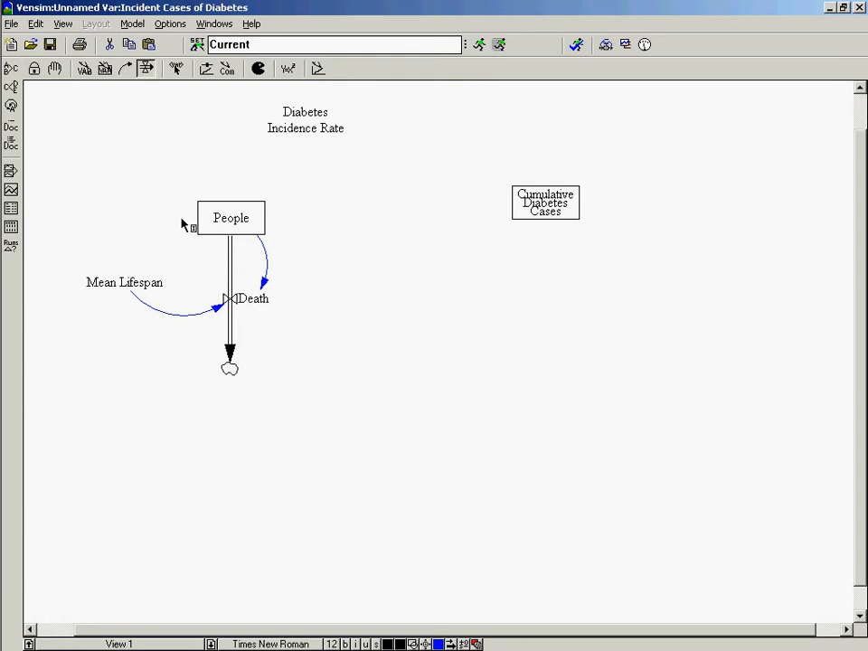
left_click(241, 226)
left_click(527, 214)
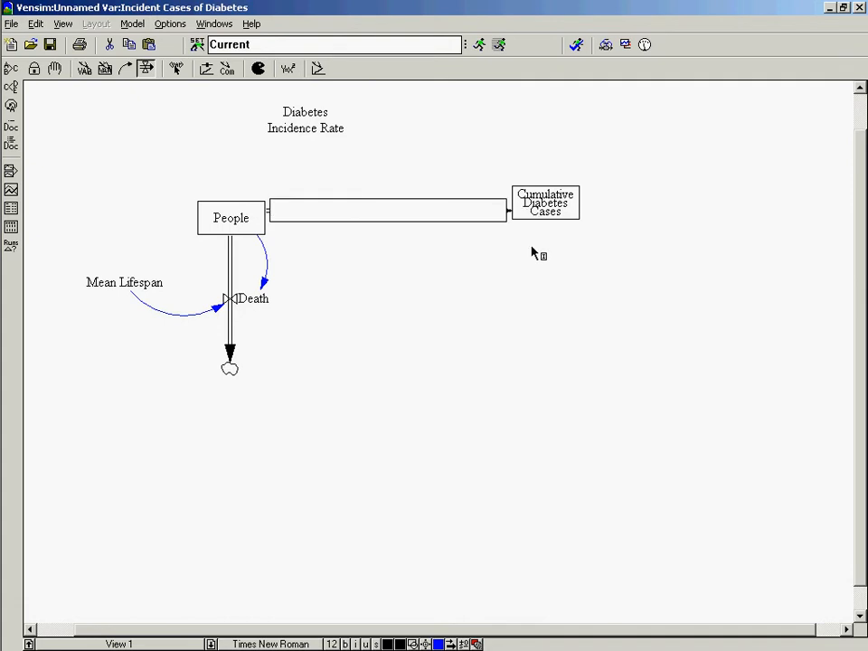
type("Incident Cases of Diabetes")
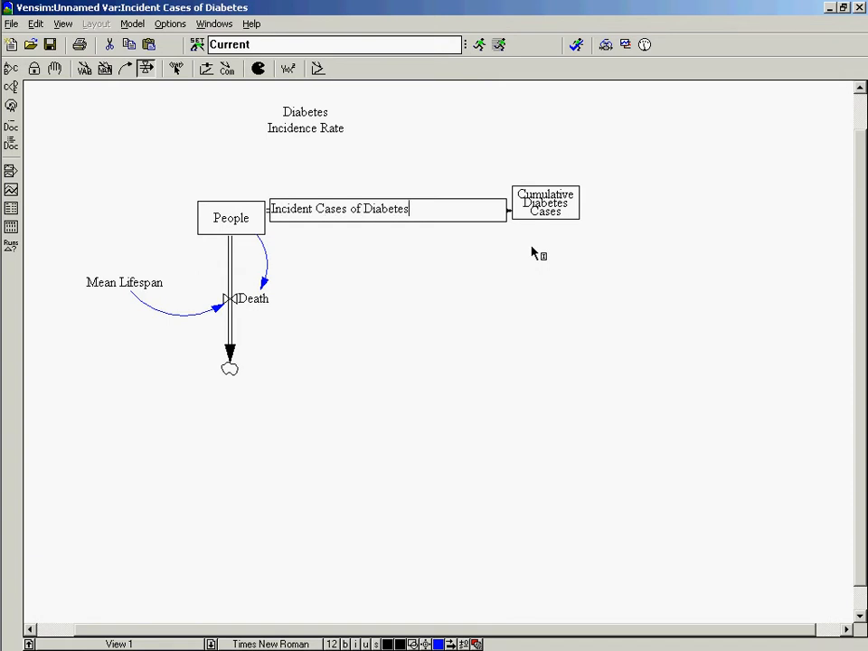
key("Return")
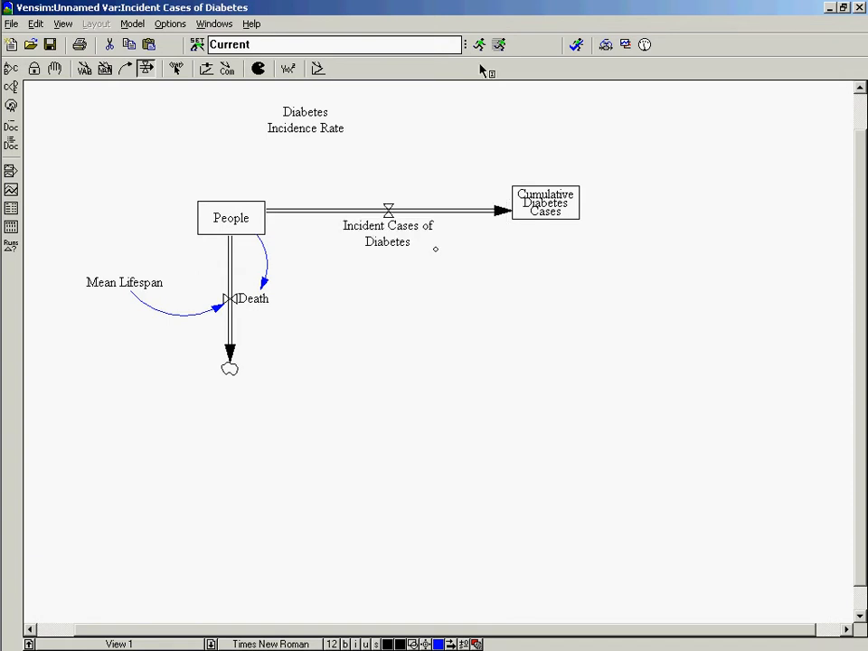
Step: Connect Diabetes Incidence Rate and People to the Incident Cases of Diabetes flow with arrows, and bend both into curves
left_click(289, 68)
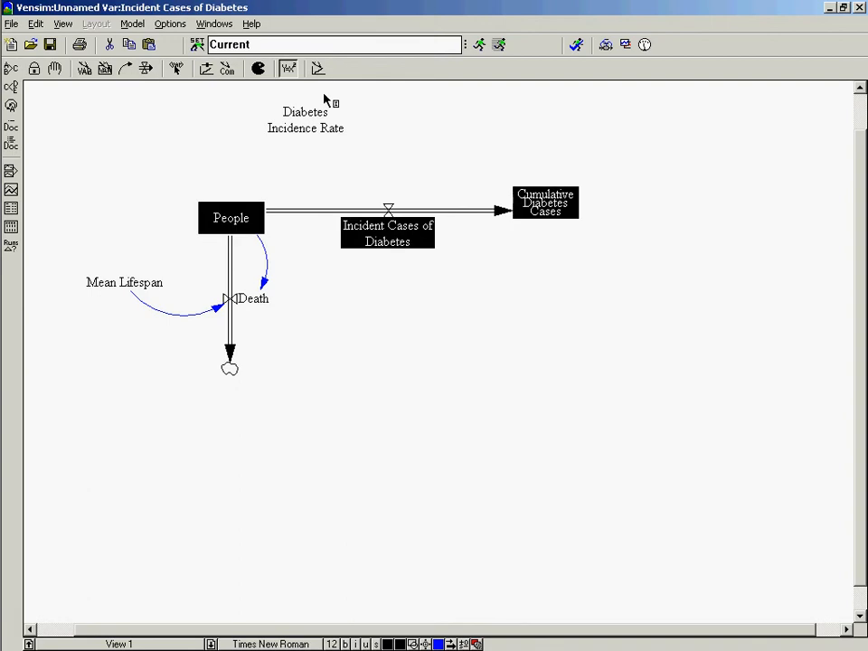
left_click(126, 70)
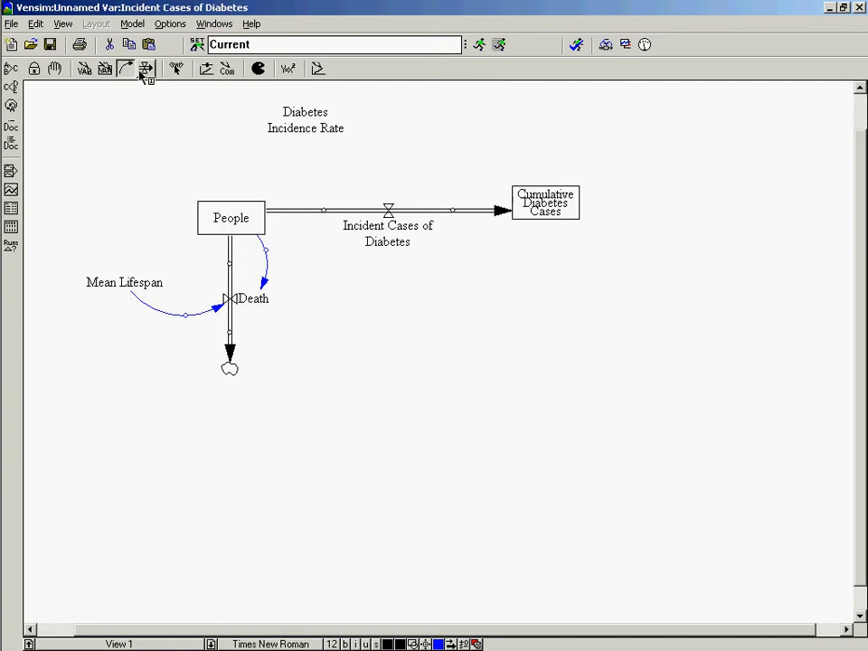
left_click(324, 126)
left_click(388, 210)
left_click(218, 220)
left_click(375, 213)
left_click_drag(324, 213, 333, 258)
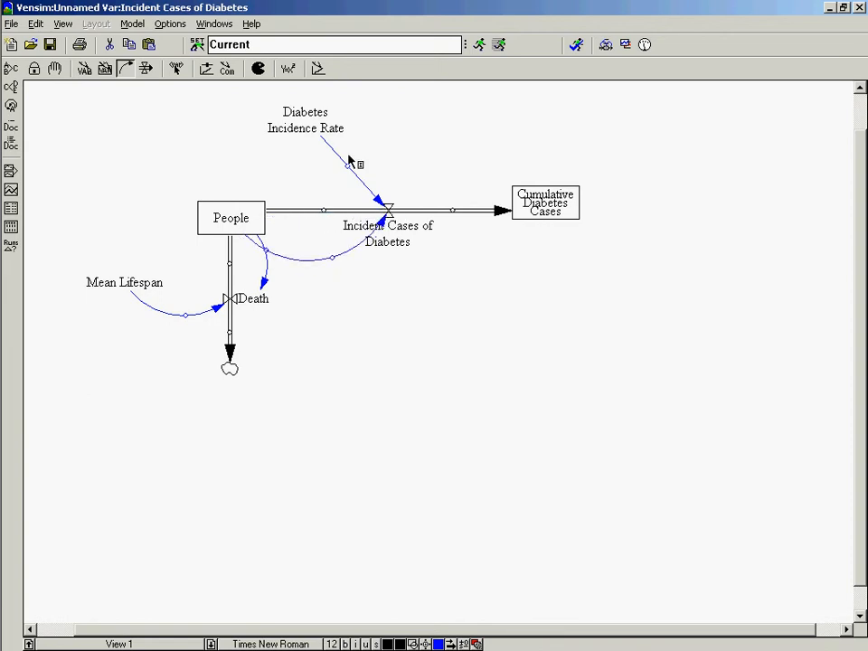
left_click_drag(349, 163, 383, 143)
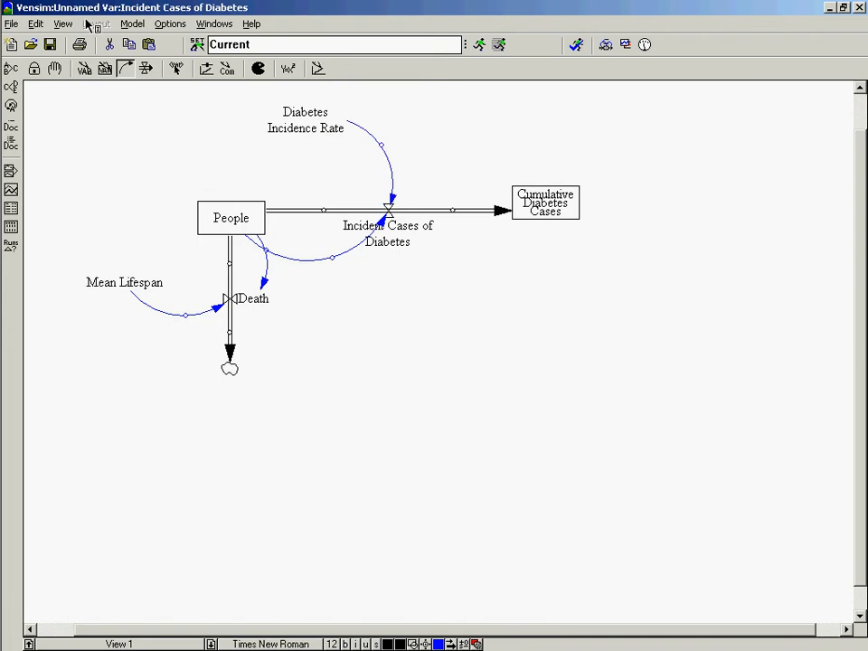
Step: Set the equation of the Incident Cases of Diabetes flow to People*Diabetes Incidence Rate
left_click(288, 69)
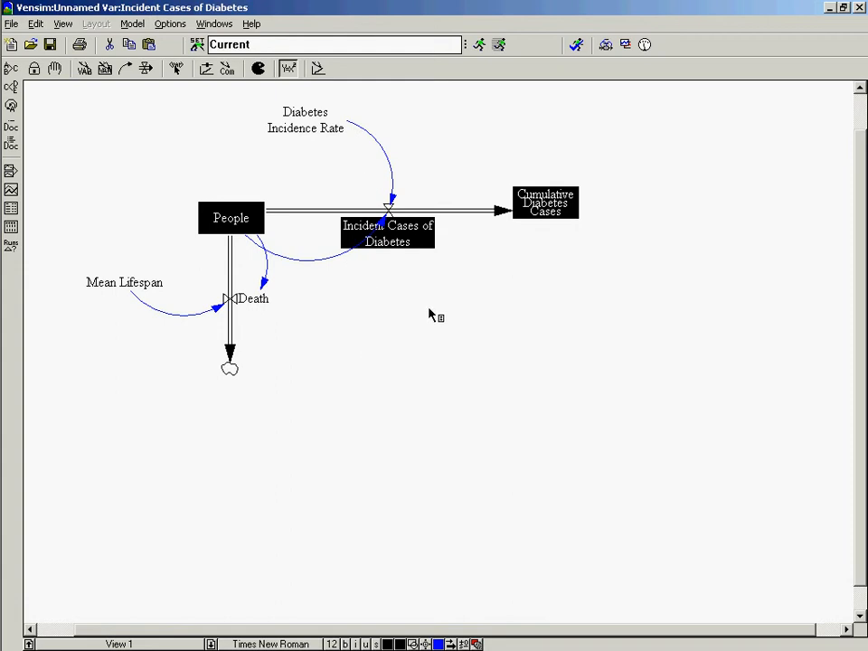
left_click(391, 233)
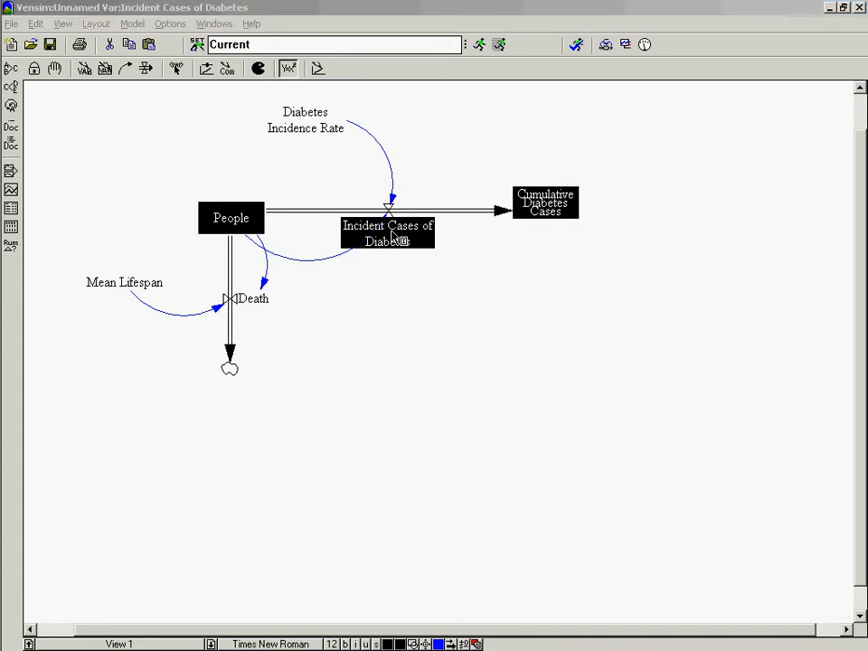
left_click(518, 462)
type("*")
left_click(575, 451)
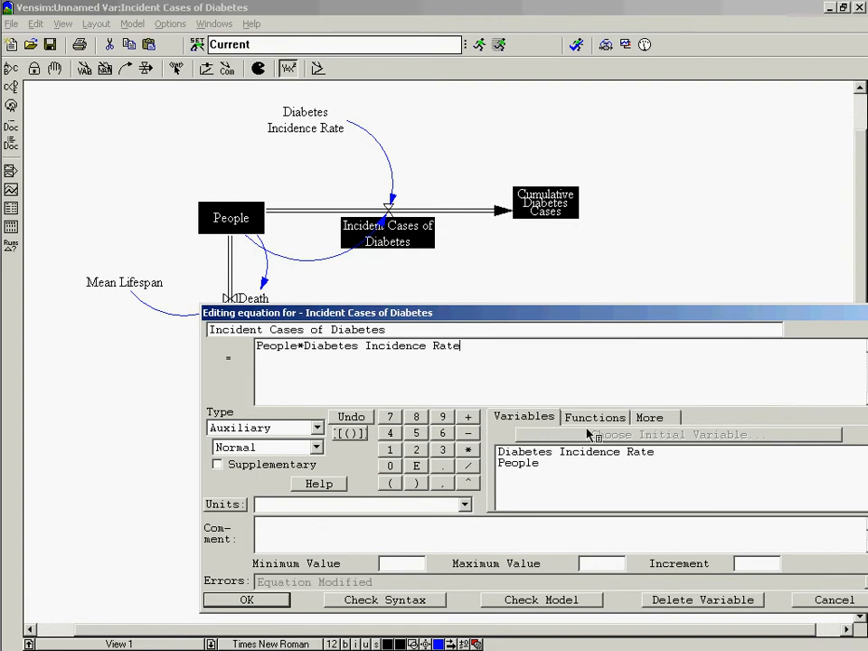
key("Return")
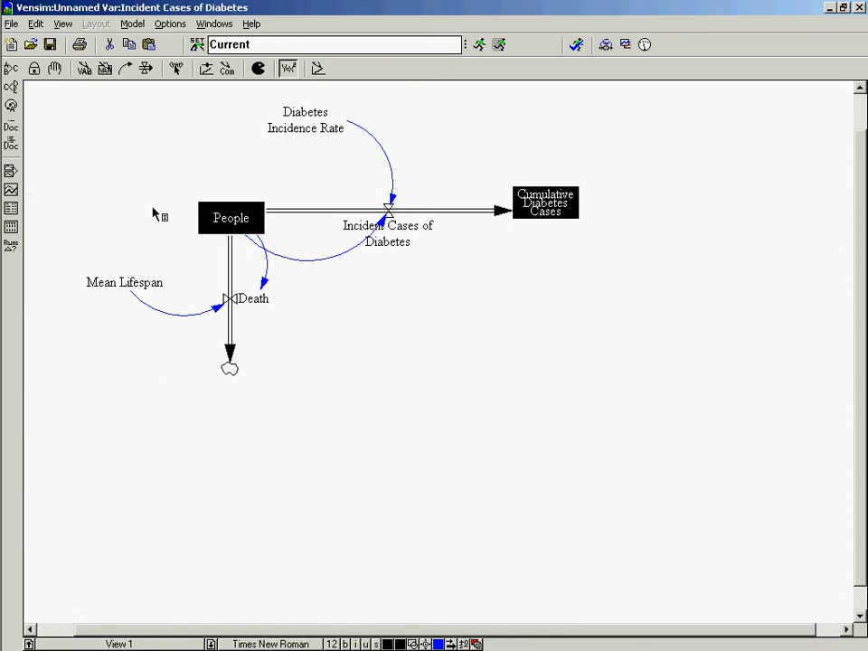
Step: Accept the People equation -Death-Incident Cases of Diabetes and give Cumulative Diabetes Cases an initial value of 0
left_click(256, 228)
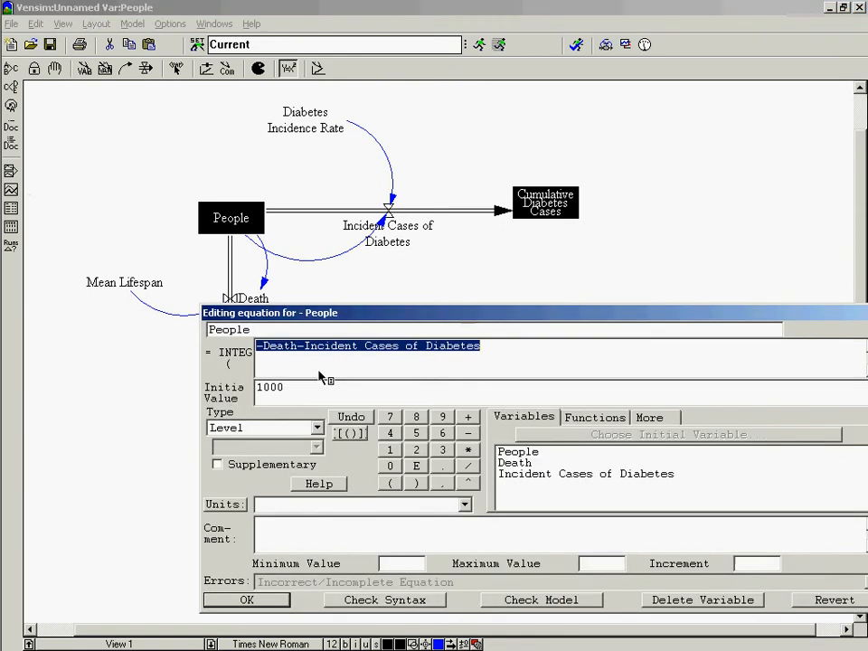
key("Return")
left_click(555, 200)
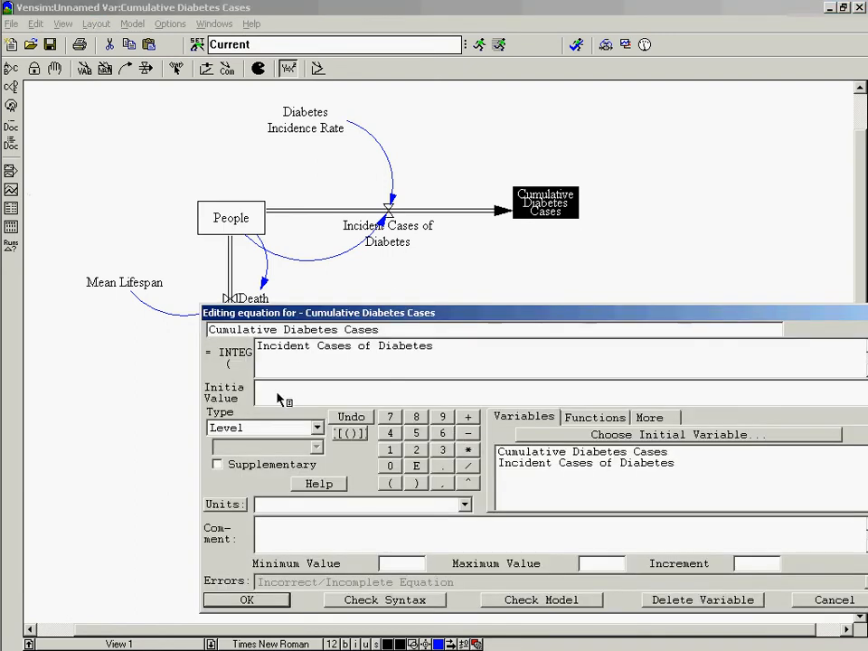
type("0")
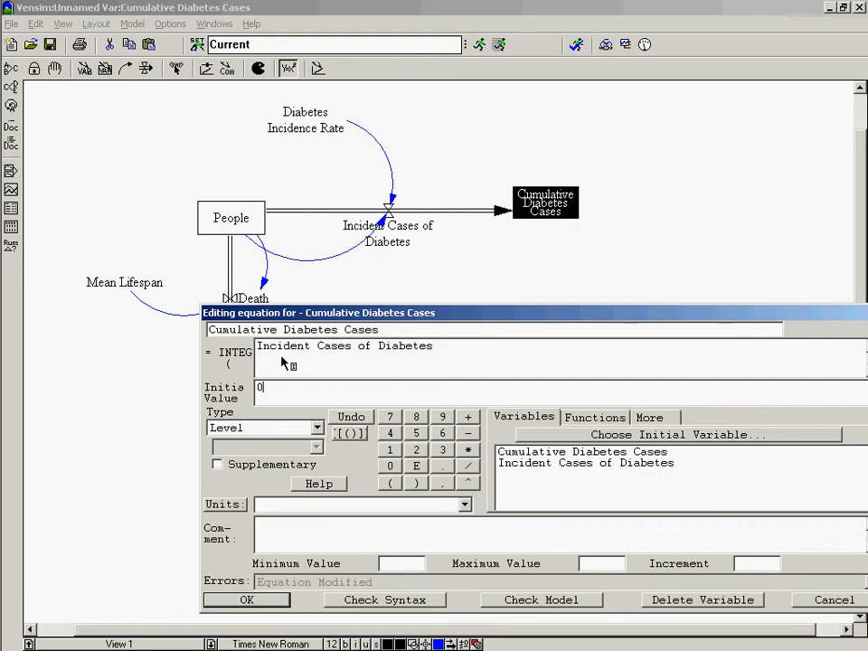
key("Return")
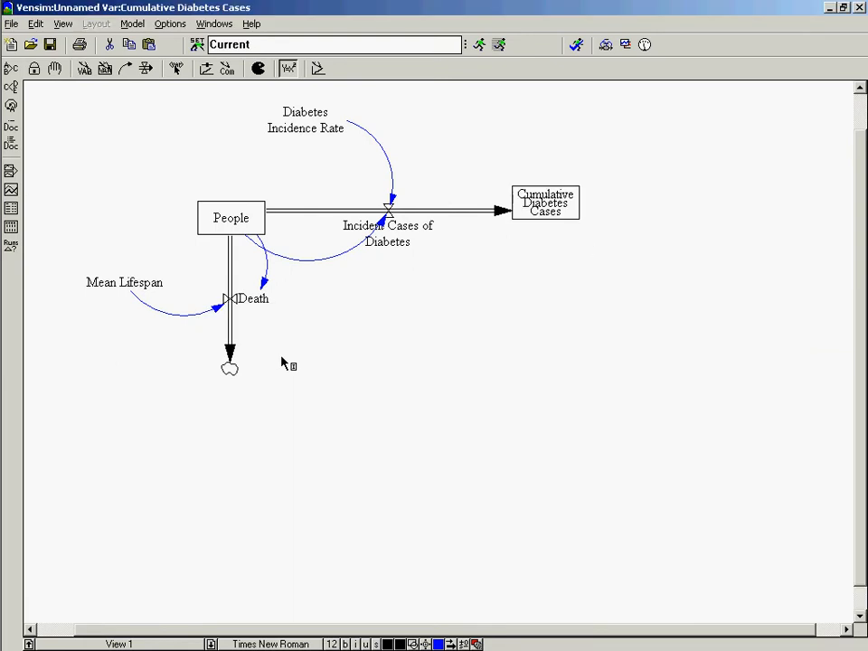
Step: Move the Cumulative Diabetes Cases stock down level with People and simulate the model as run Current
left_click_drag(567, 219, 568, 234)
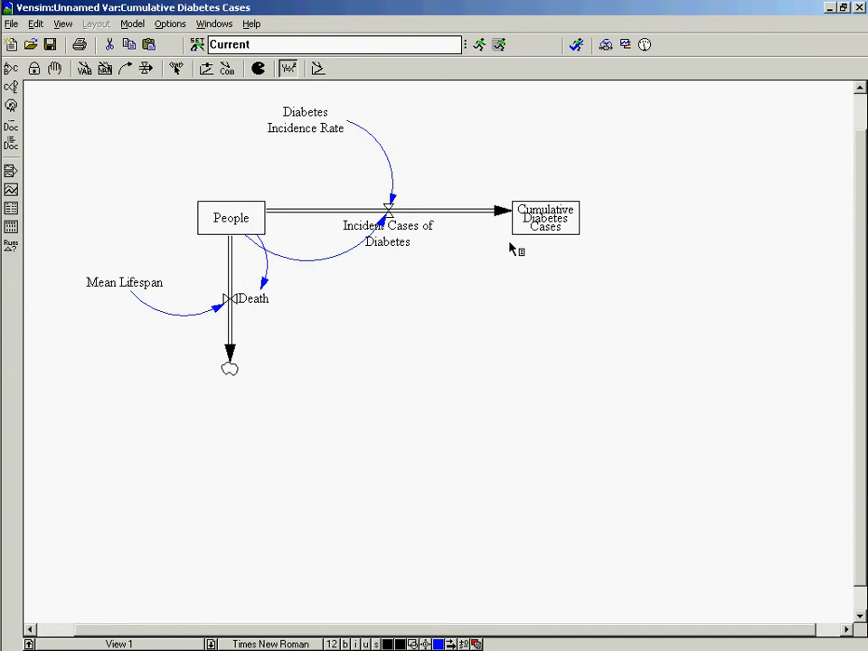
mouse_move(31, 83)
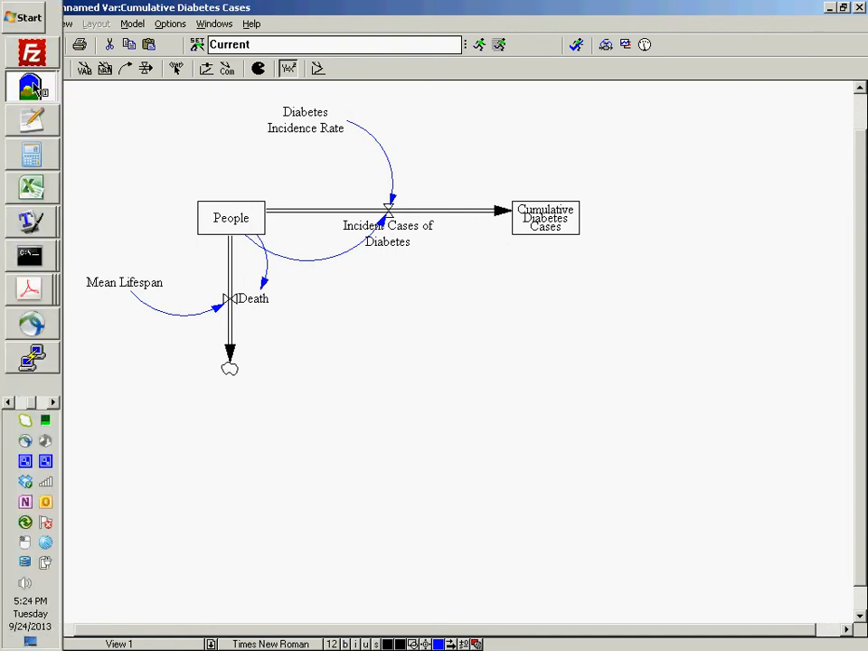
left_click(480, 47)
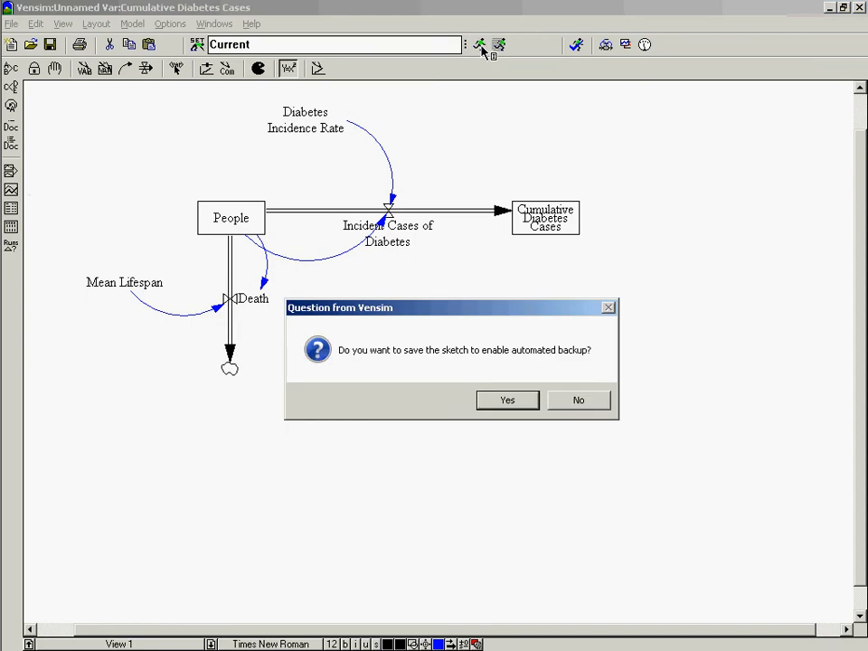
key("Return")
key("Return")
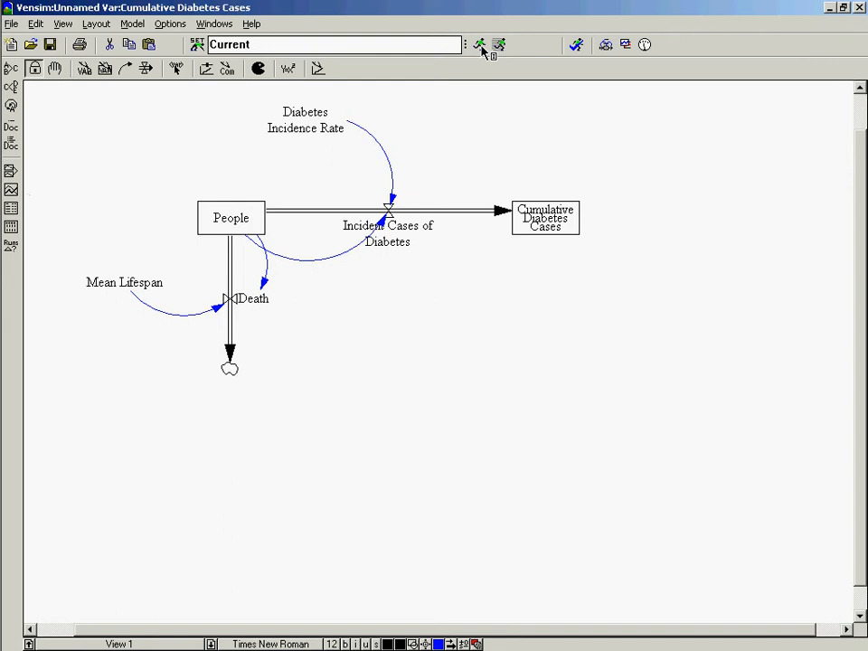
Step: Graph Cumulative Diabetes Cases and People one after the other, closing each graph after viewing it
left_click(34, 68)
left_click(550, 223)
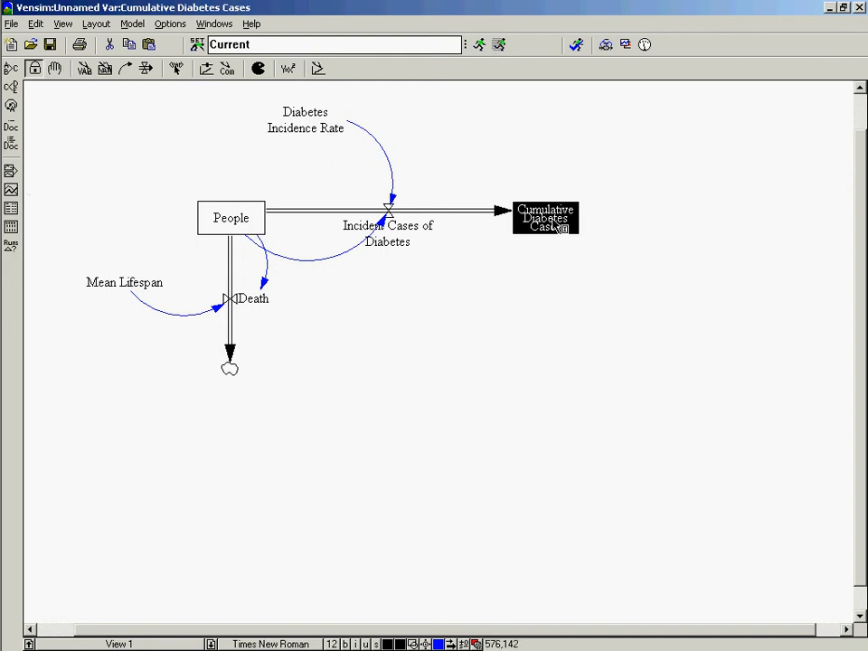
left_click(11, 189)
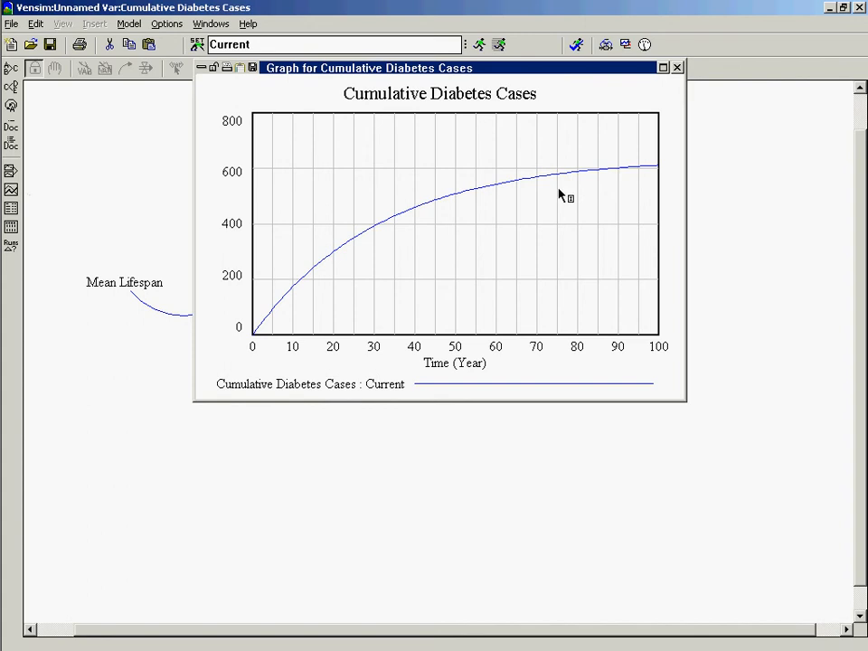
left_click(677, 69)
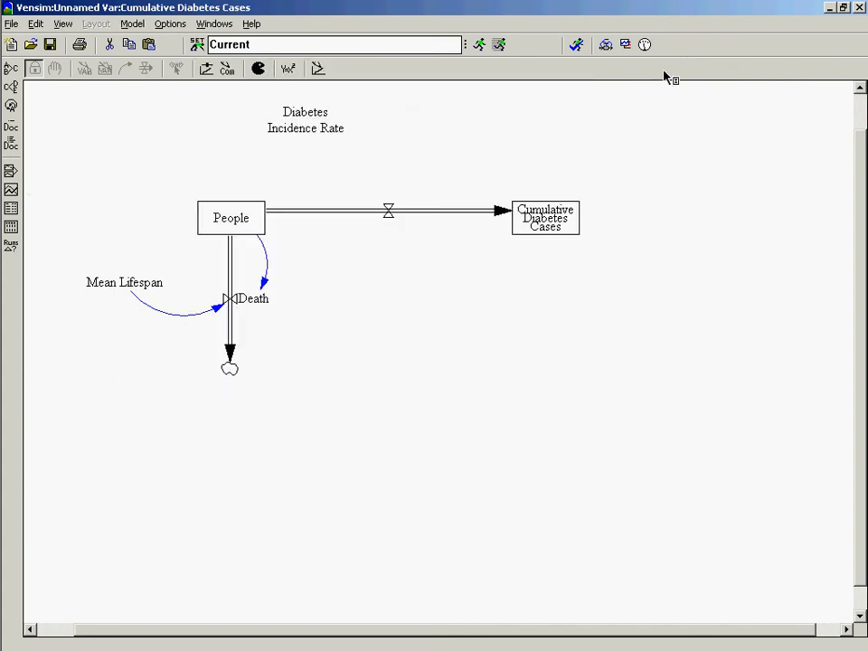
left_click(211, 232)
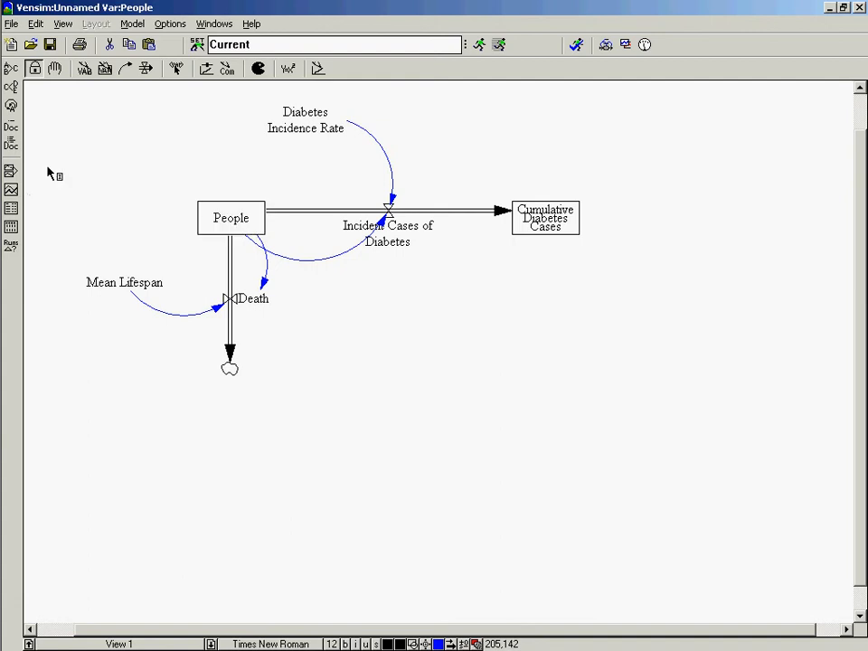
left_click(11, 189)
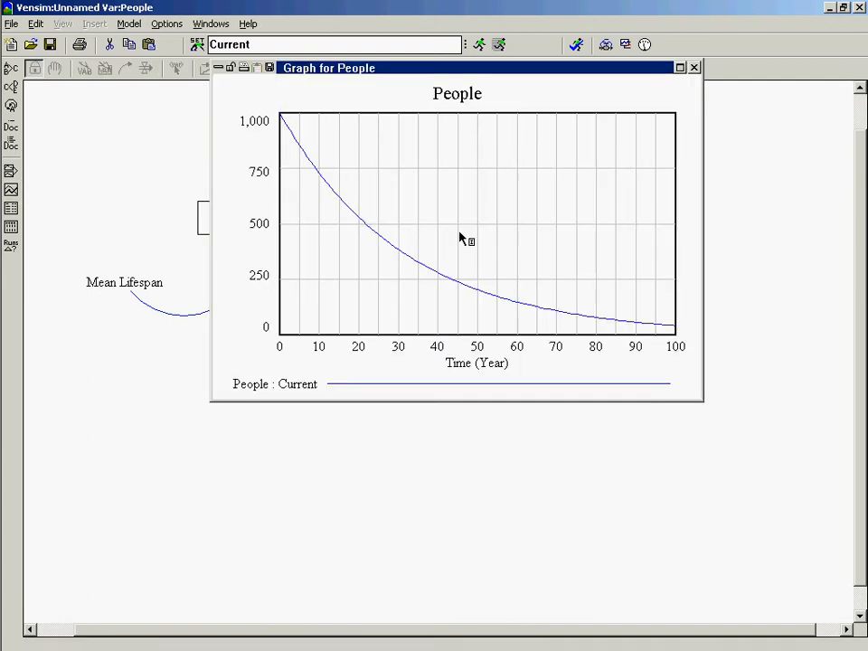
left_click(693, 68)
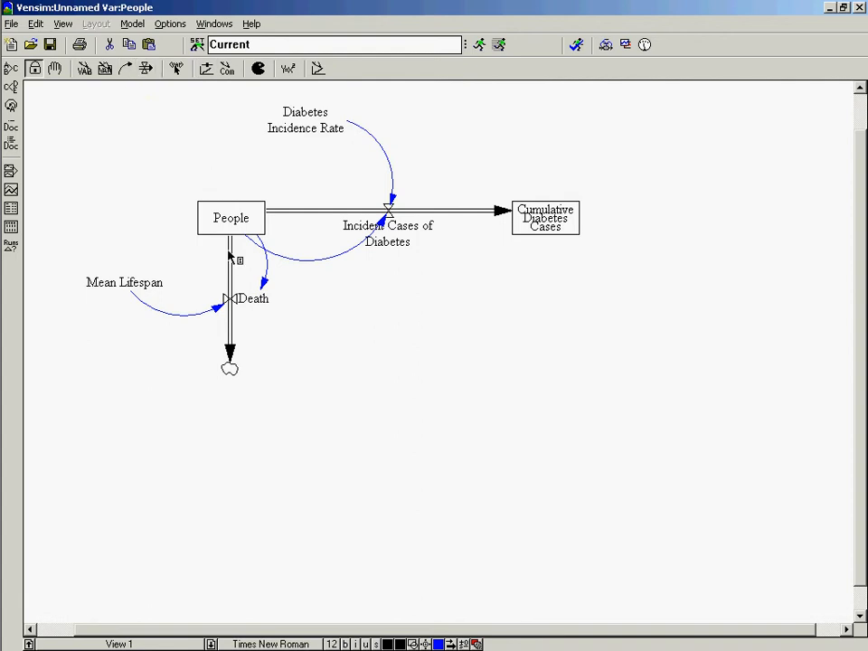
Step: Reopen the graphs of People and Cumulative Diabetes Cases to compare how the two stocks change over time
left_click(147, 68)
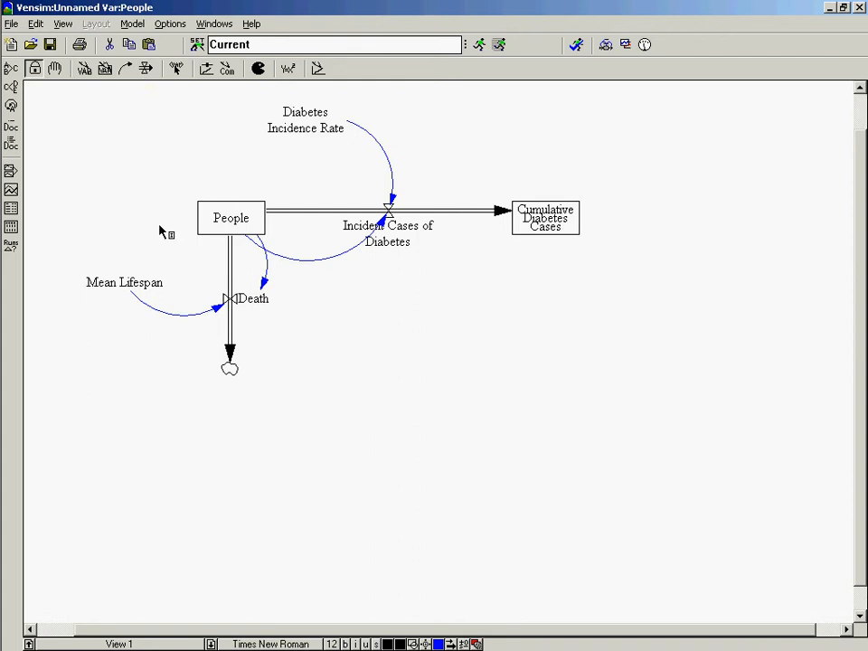
left_click(54, 67)
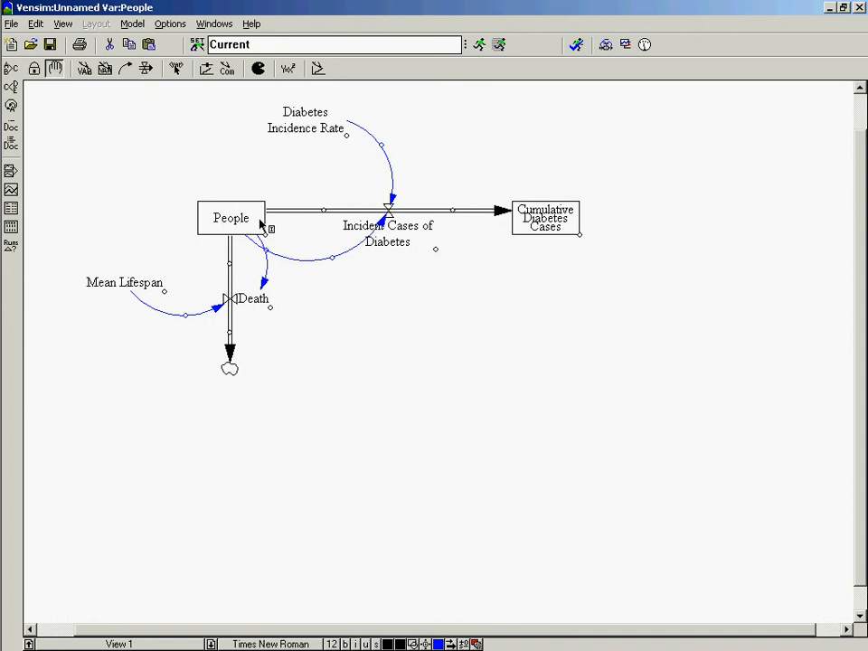
left_click(209, 226)
left_click(13, 190)
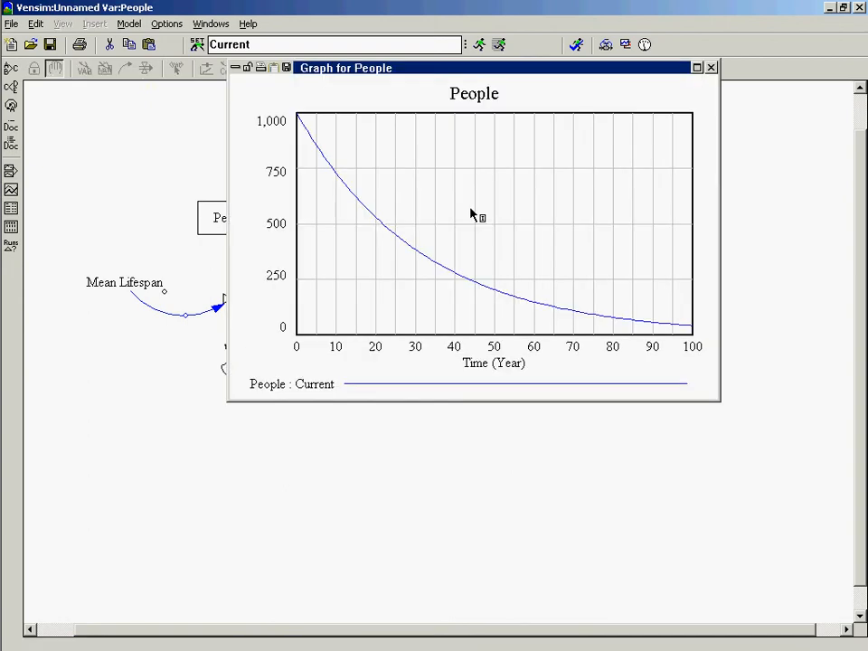
left_click(750, 196)
left_click(258, 225)
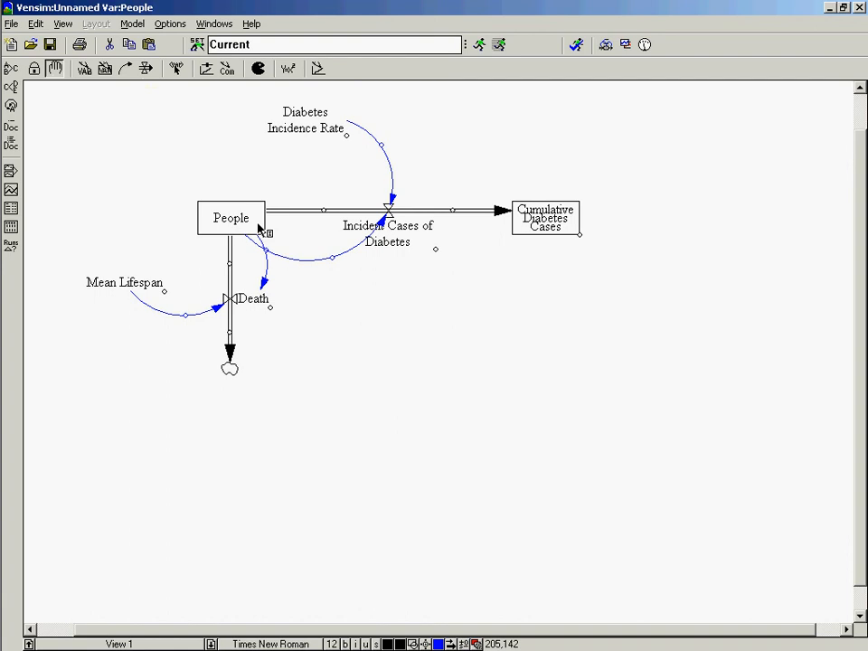
left_click(12, 196)
left_click(748, 349)
left_click(546, 218)
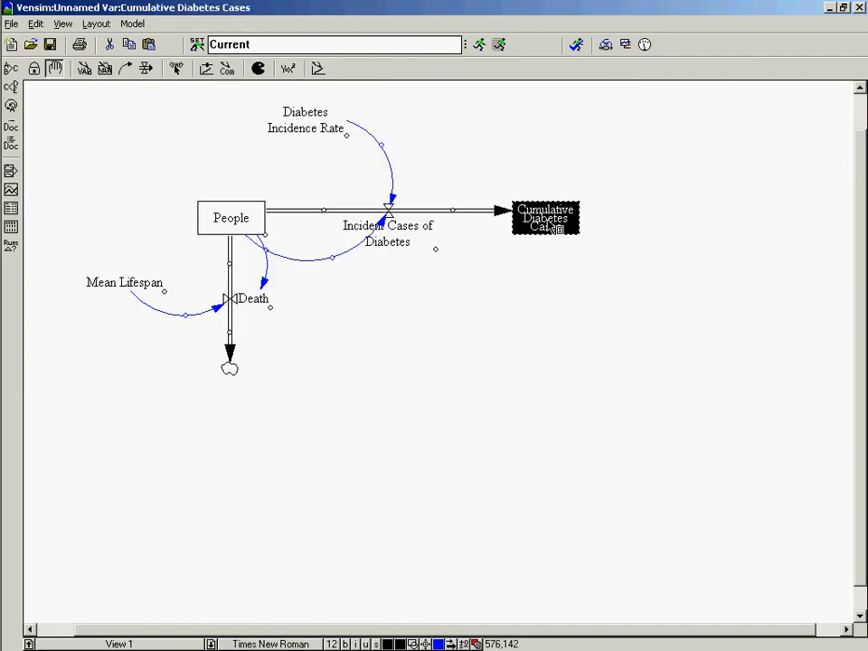
left_click(14, 197)
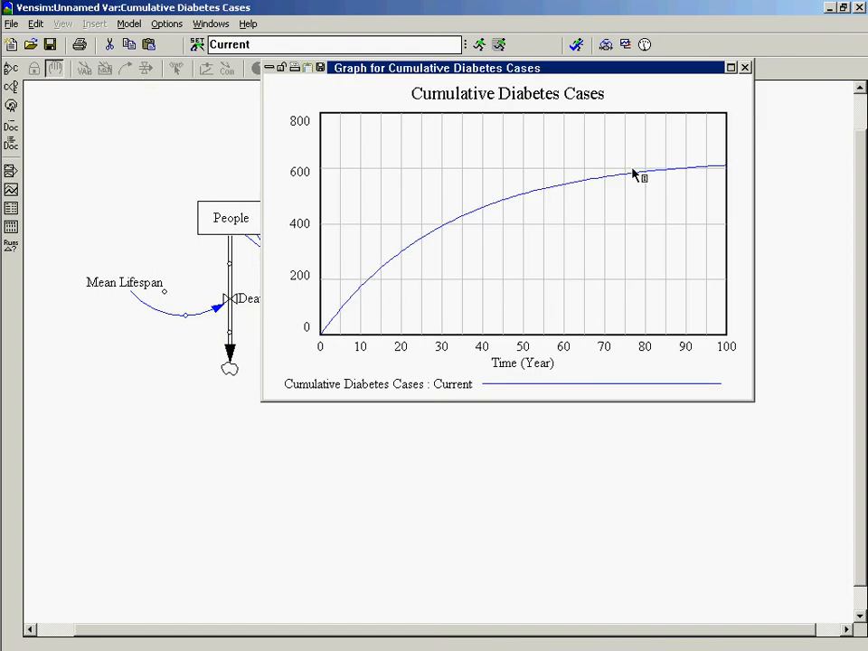
left_click(744, 67)
Step: Start SyntheSim, overwriting the Current dataset, and set the simulation value of Diabetes Incidence Rate to 0.02
left_click(497, 43)
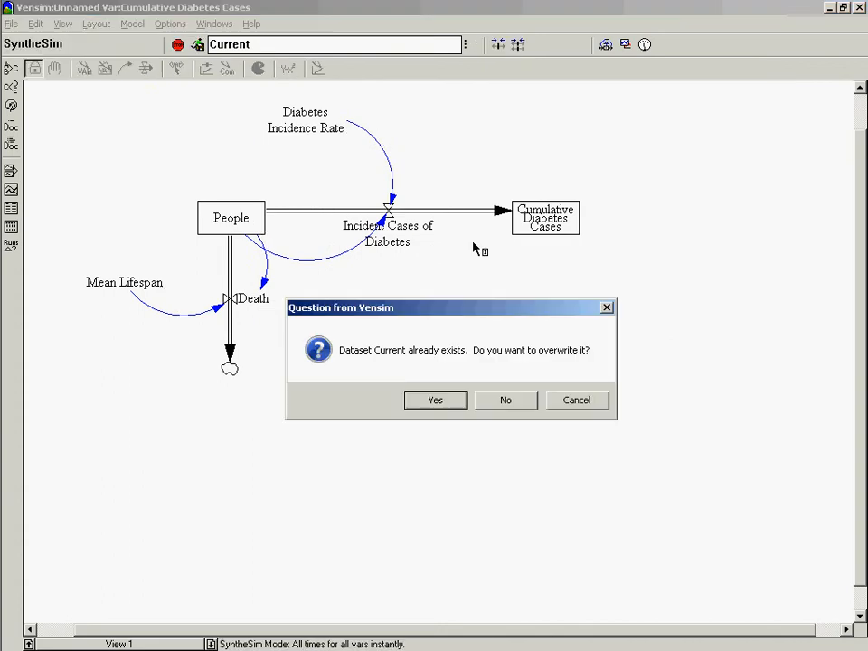
key("Return")
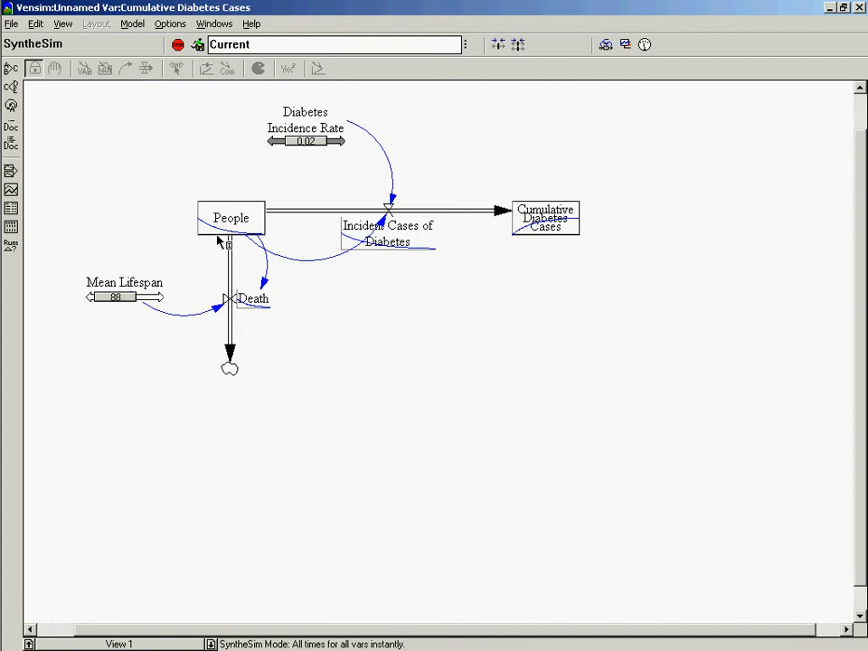
left_click(337, 141)
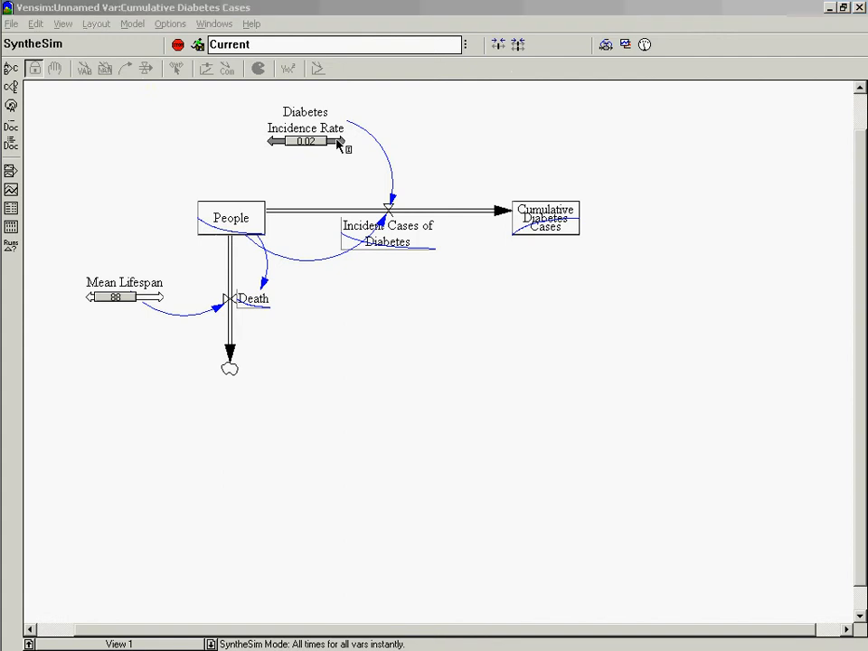
type("0.")
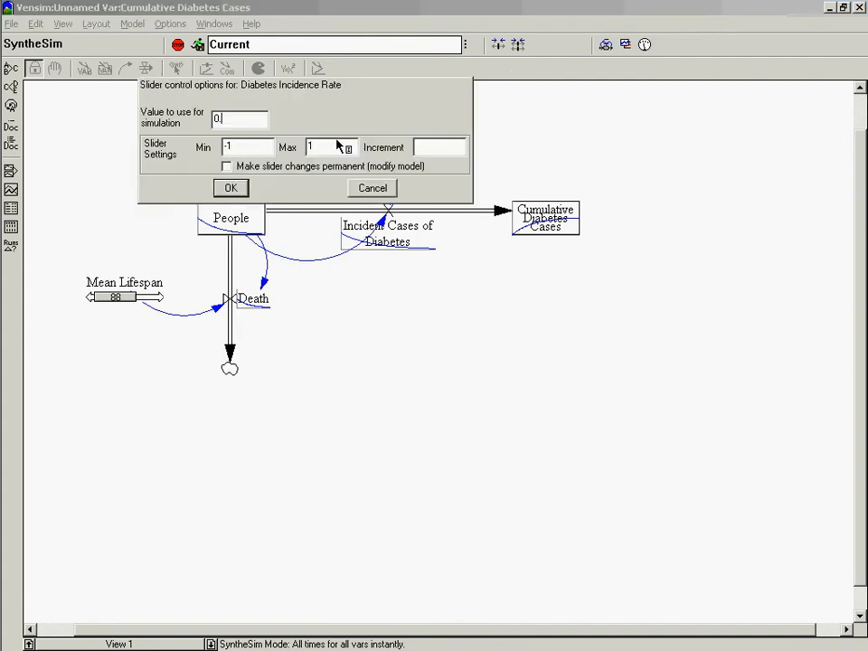
type("02")
key("Return")
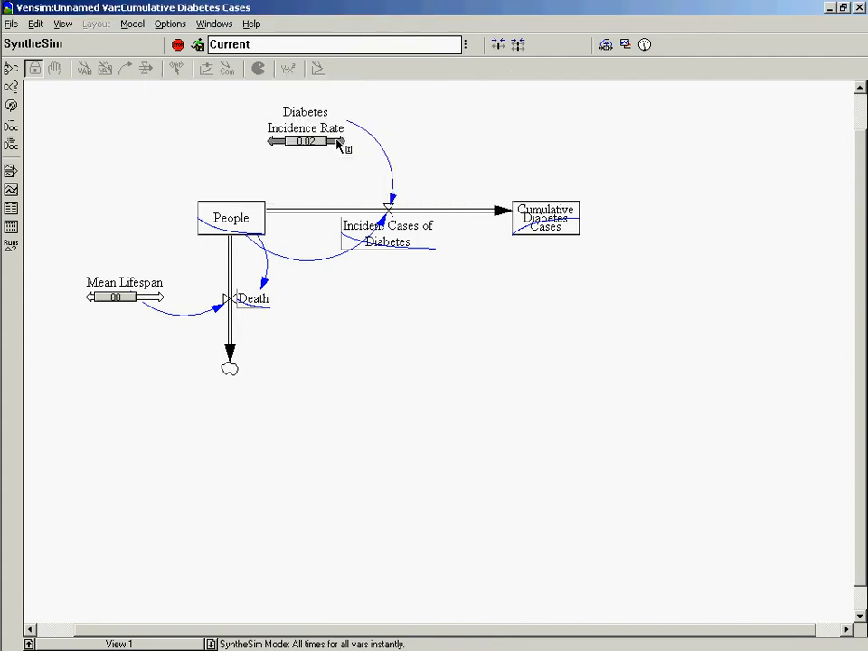
Step: Stop the SyntheSim session and start it again
left_click(268, 45)
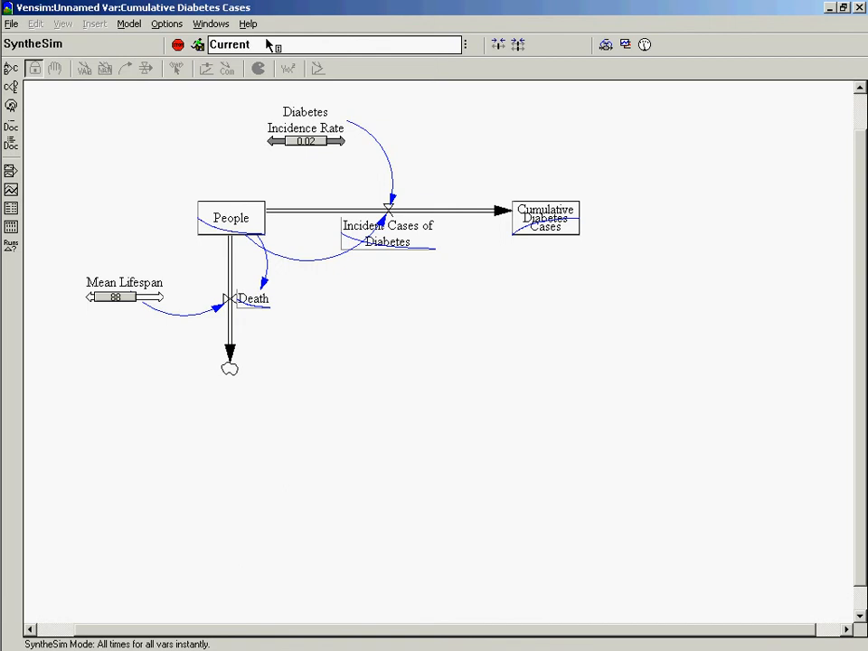
left_click(179, 45)
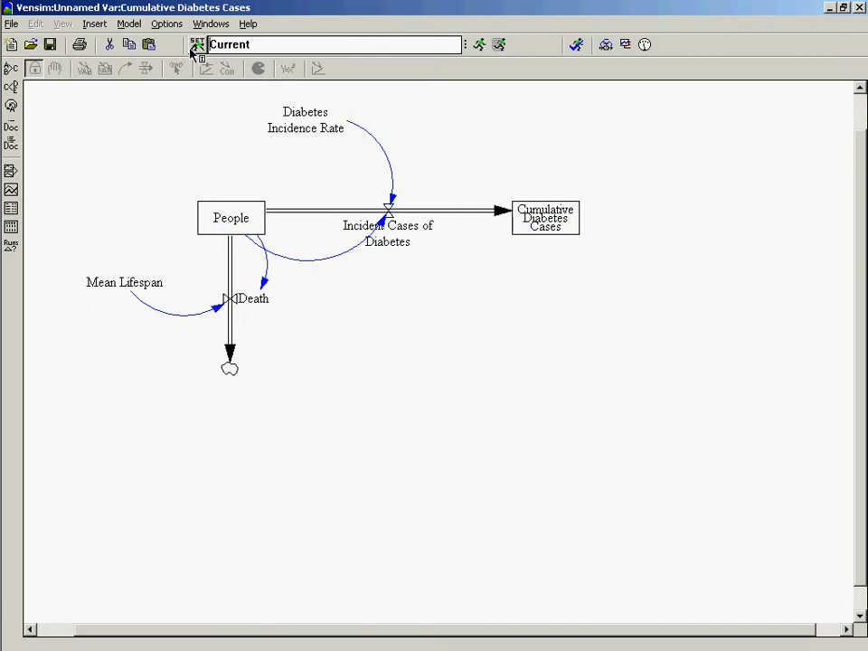
left_click(500, 44)
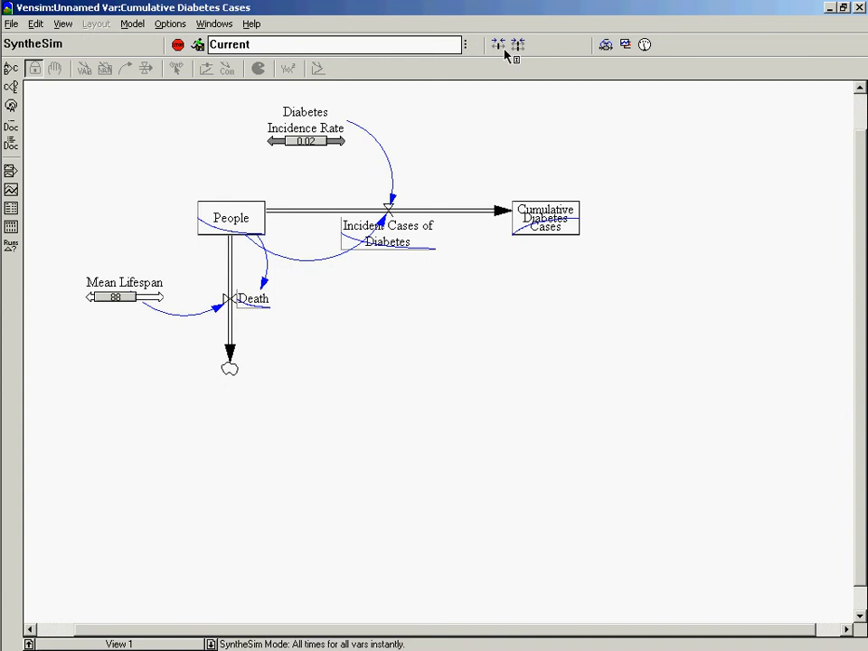
Step: Replace the simulation run name Current with Baseline
double_click(275, 47)
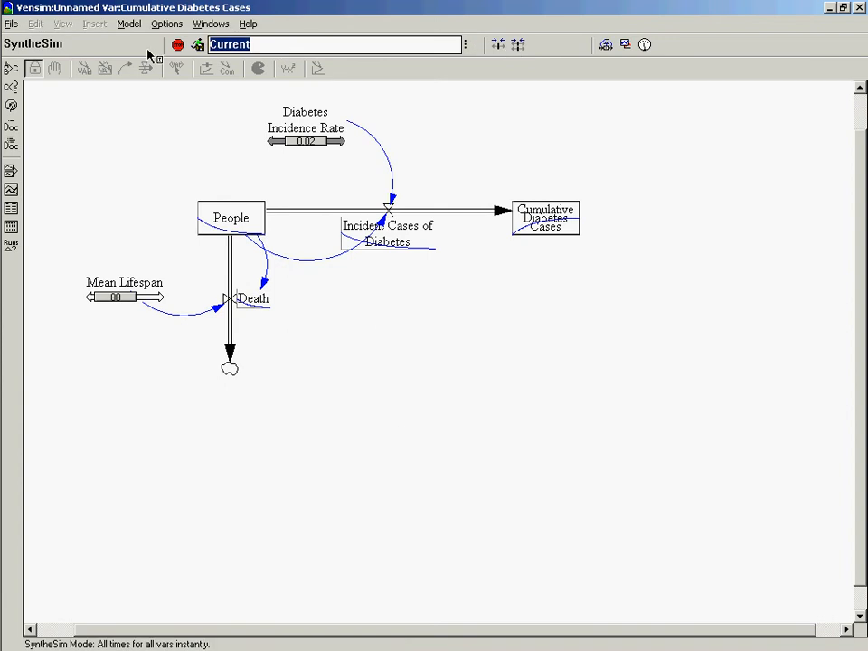
key("BackSpace")
type("Baseline")
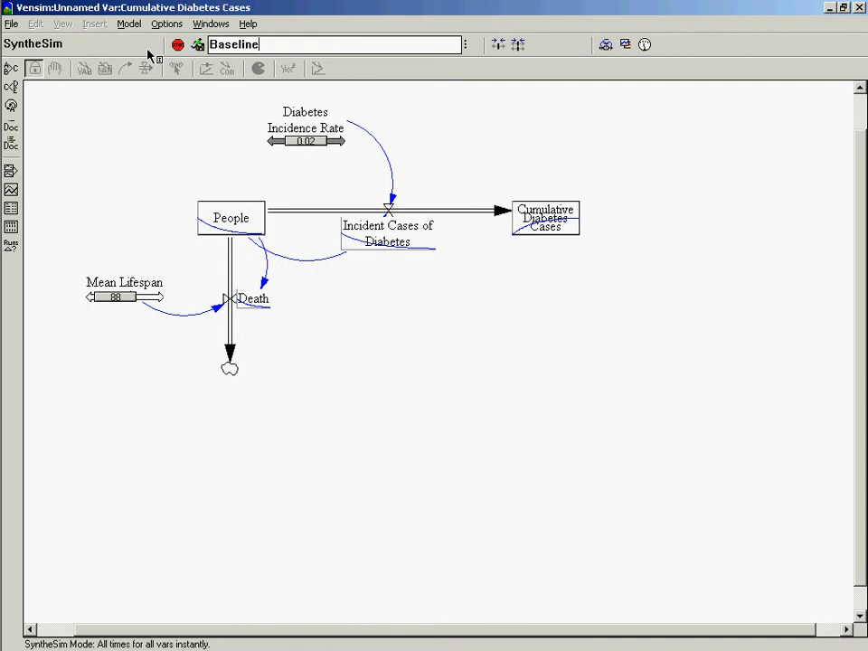
left_click_drag(282, 44, 165, 44)
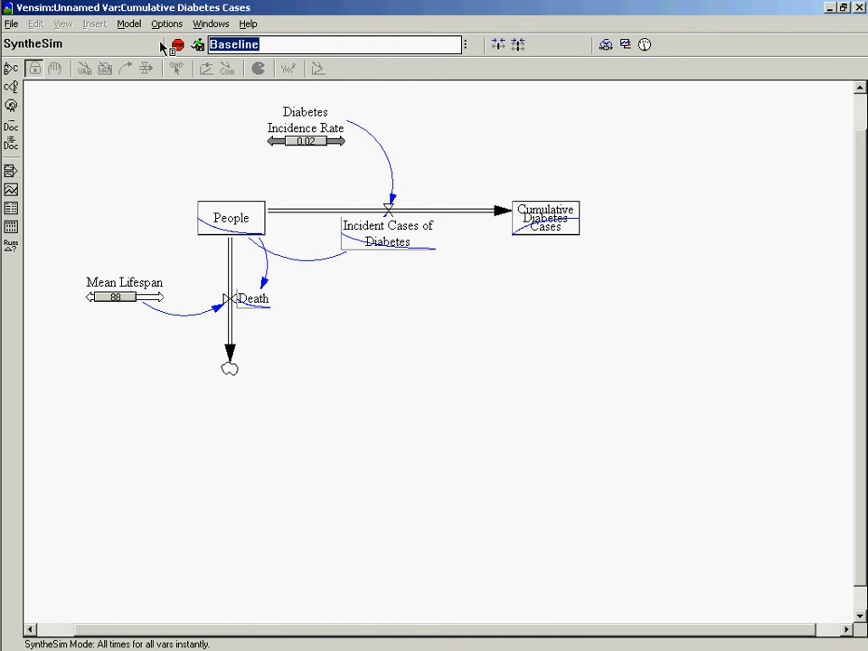
Step: Name the new simulation run Diabetes Prevention and set the simulation value of Diabetes Incidence Rate to 0.01
type("Diabetes Prevent")
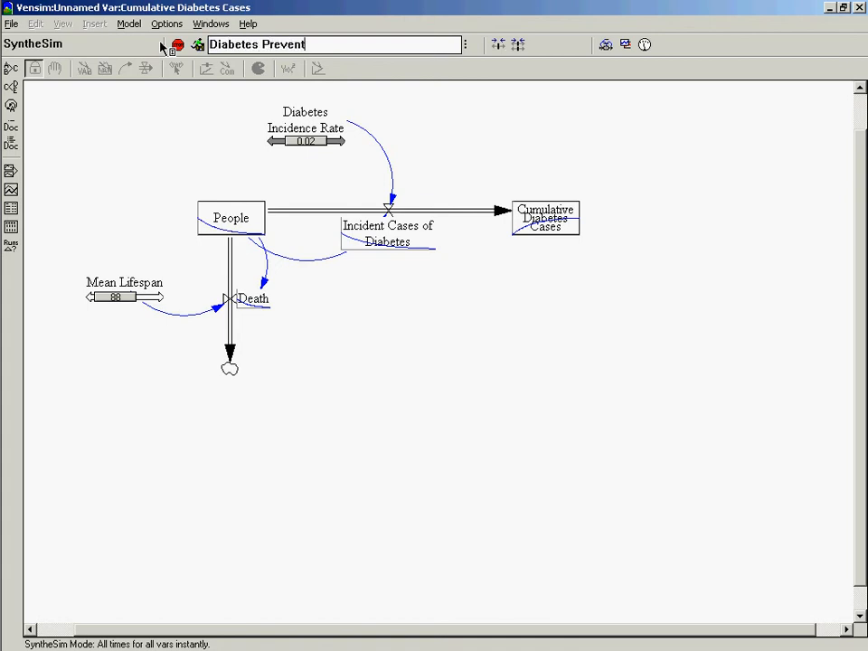
type("ion")
left_click(340, 145)
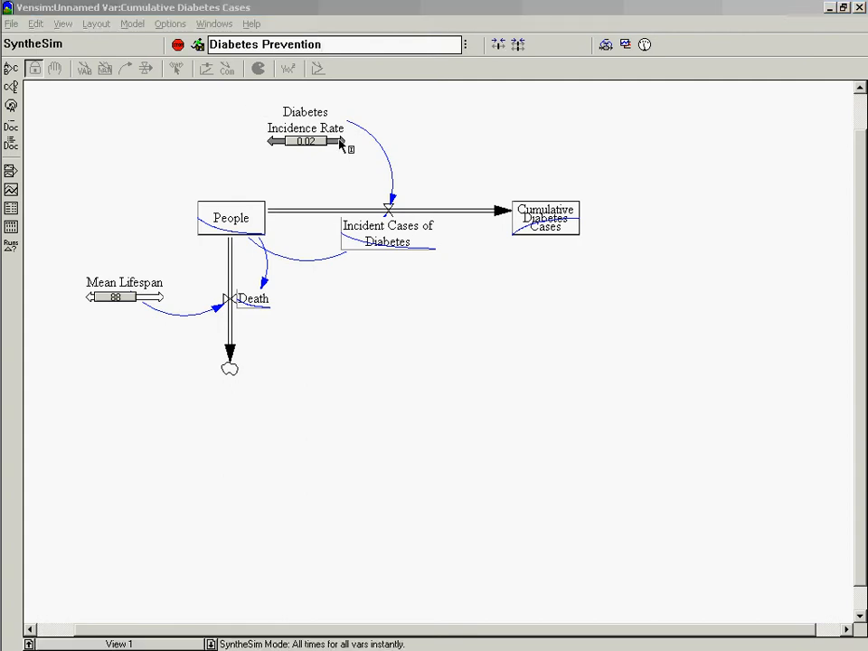
type("0.01")
key("Return")
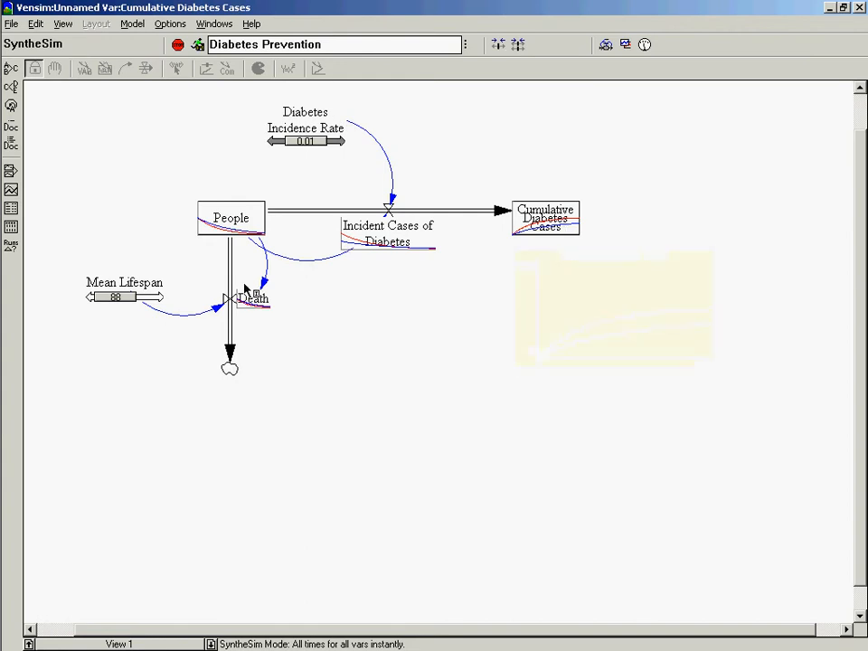
Step: Preview Death and Incident Cases of Diabetes, and open the full Incident Cases graph to compare the loaded runs
mouse_move(252, 308)
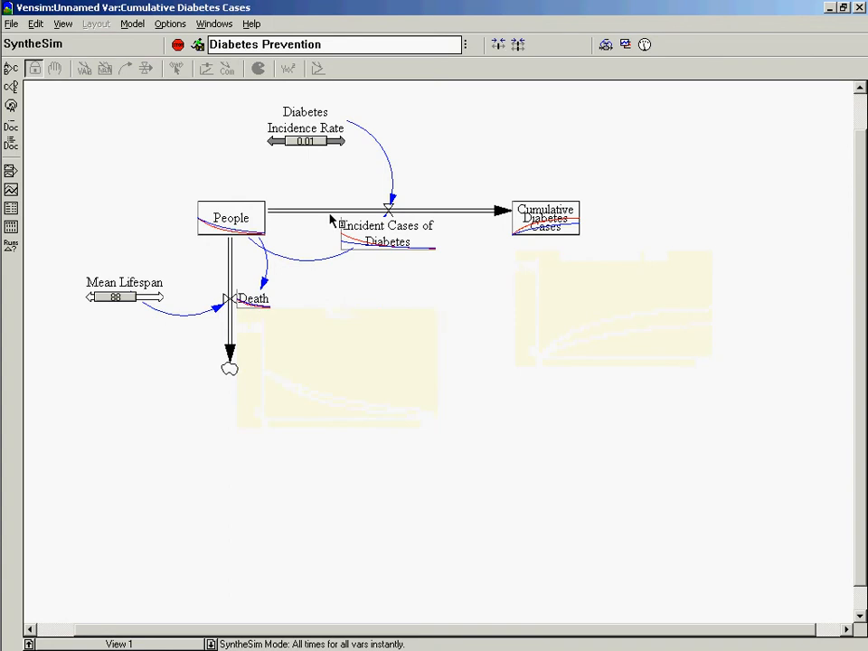
mouse_move(371, 241)
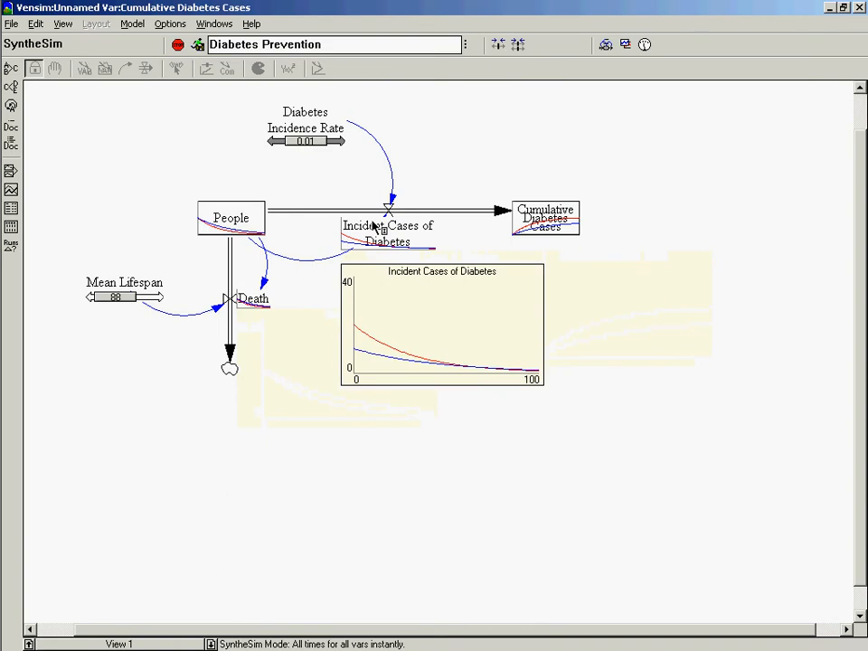
left_click(369, 238)
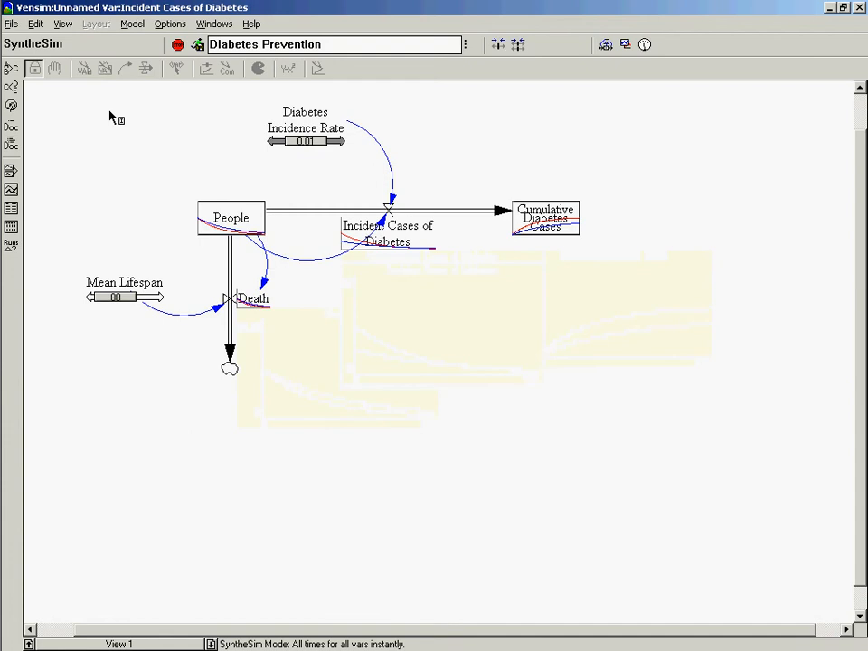
left_click(16, 193)
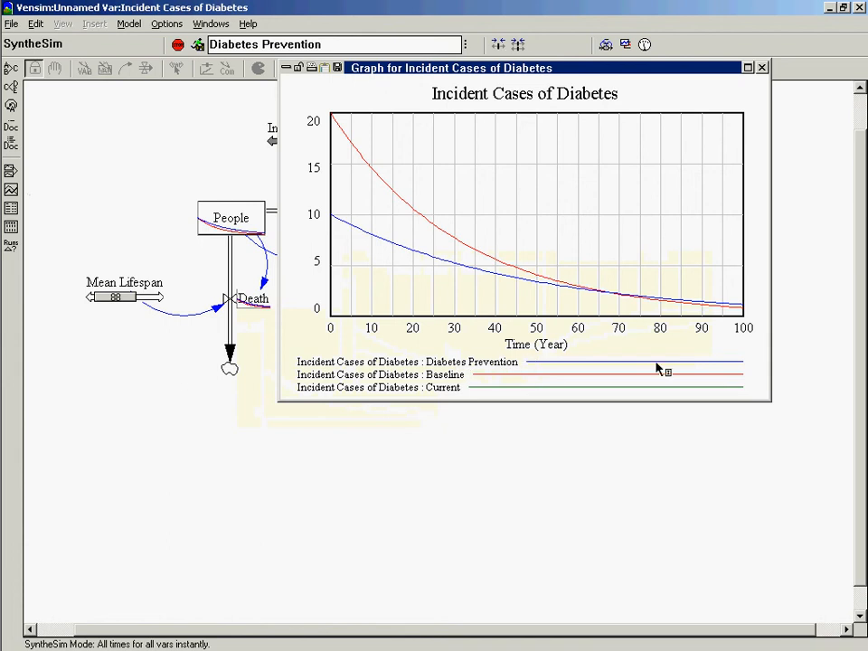
left_click(762, 67)
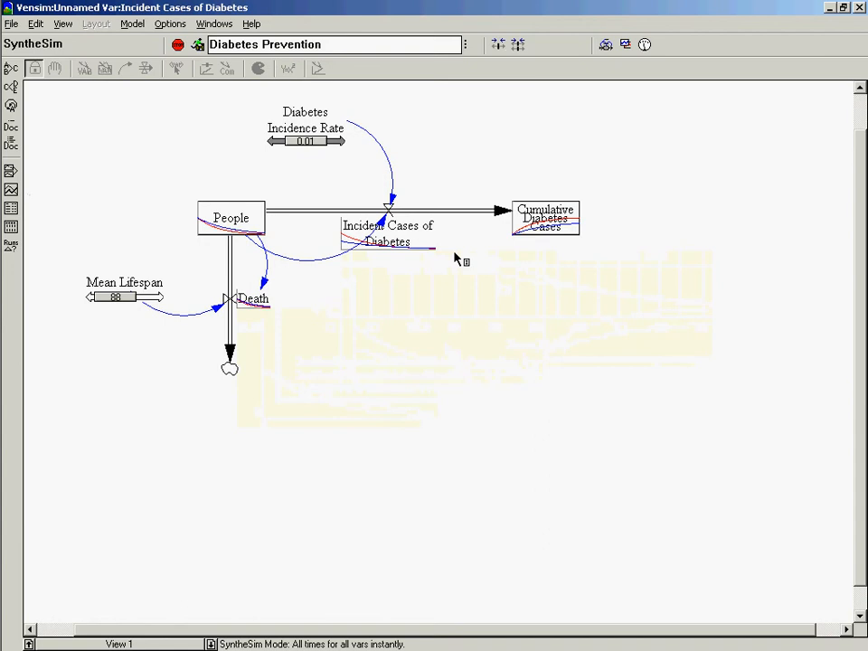
Step: Re-enter 0.01 as the simulation value of Diabetes Incidence Rate
right_click(333, 144)
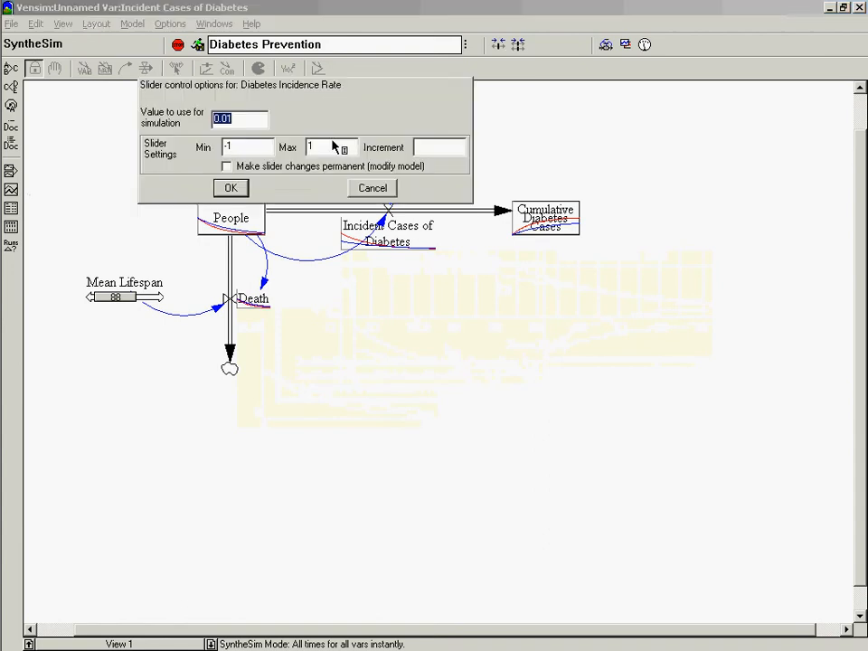
type("0")
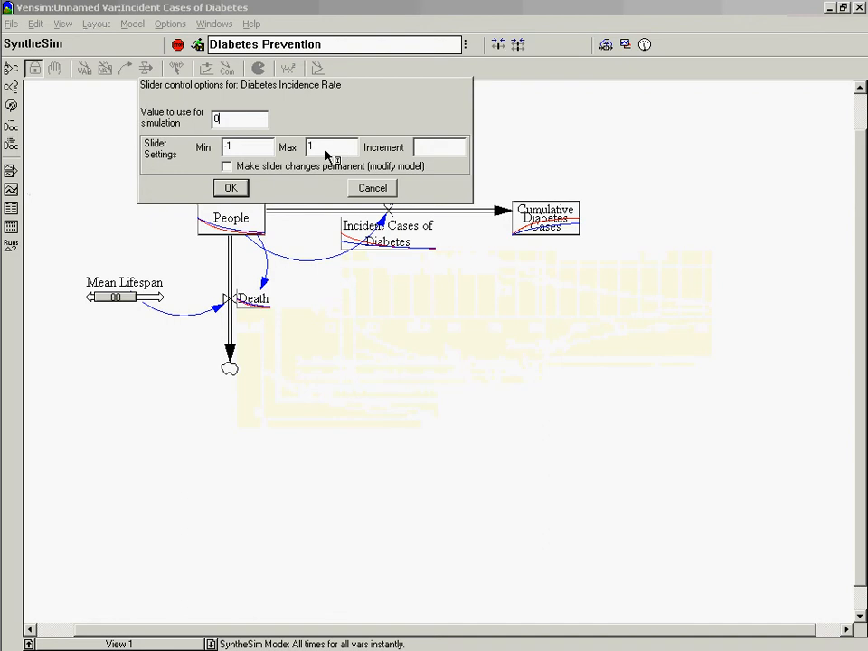
type(".01")
key("Return")
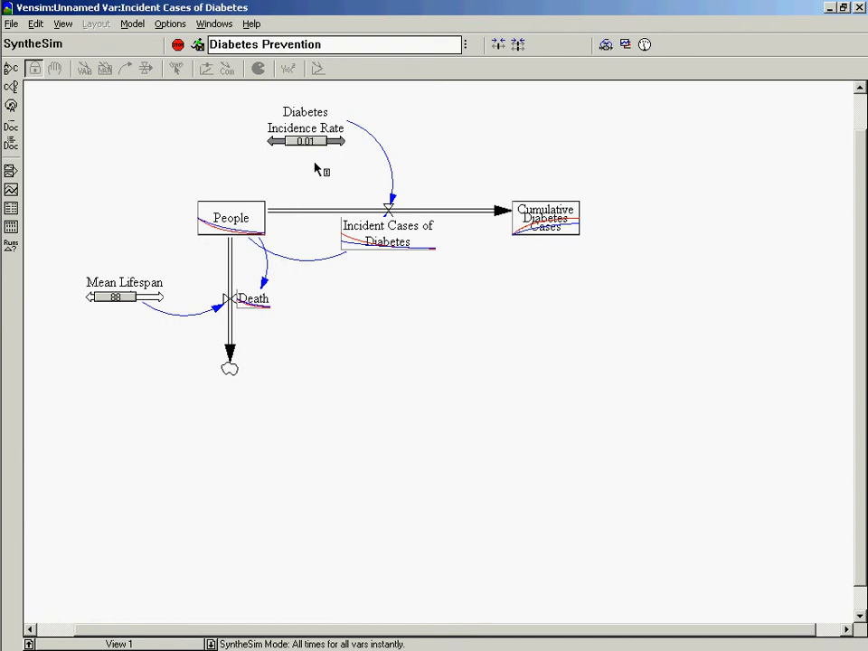
Step: Reopen the graph of Incident Cases of Diabetes to check which datasets are plotted
mouse_move(406, 234)
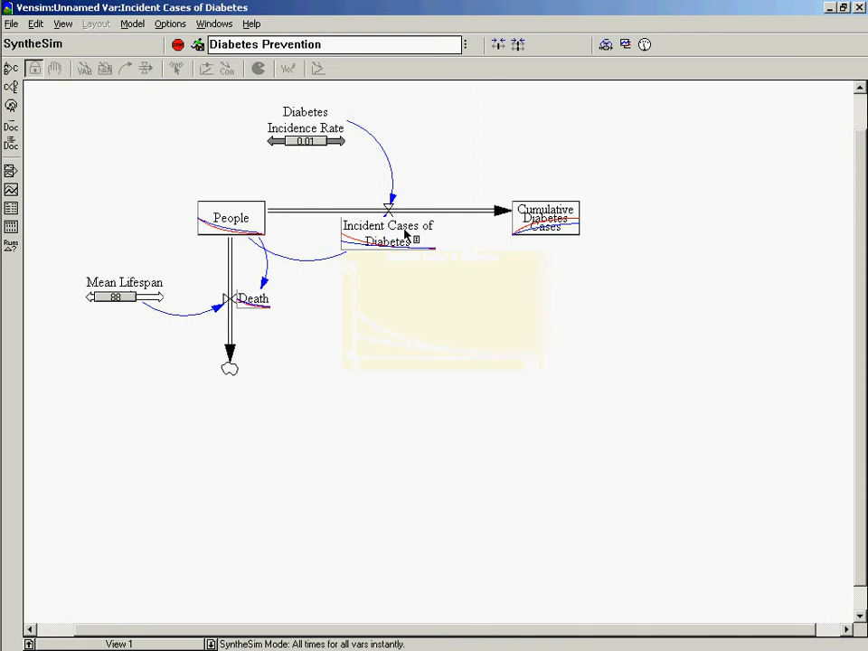
left_click(11, 191)
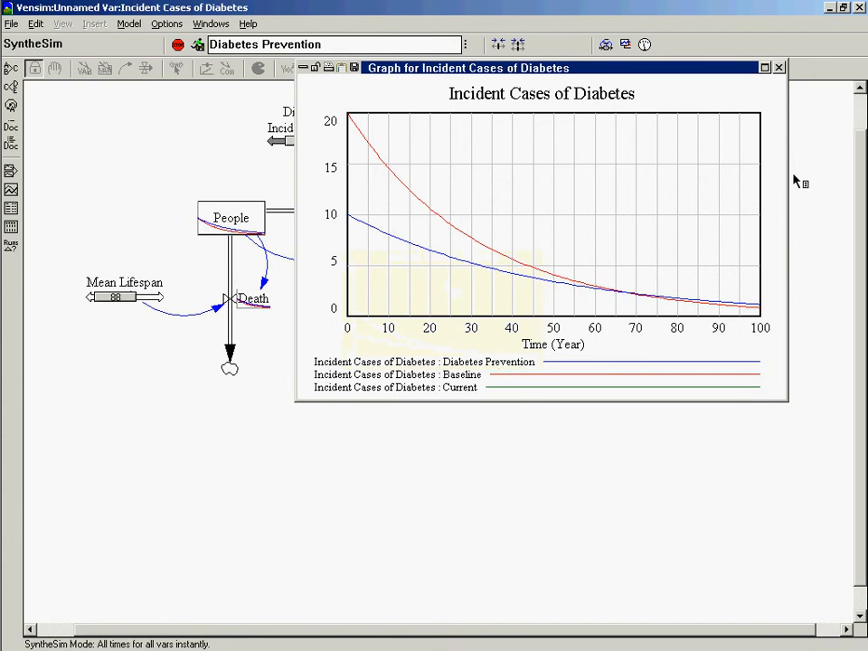
left_click(779, 69)
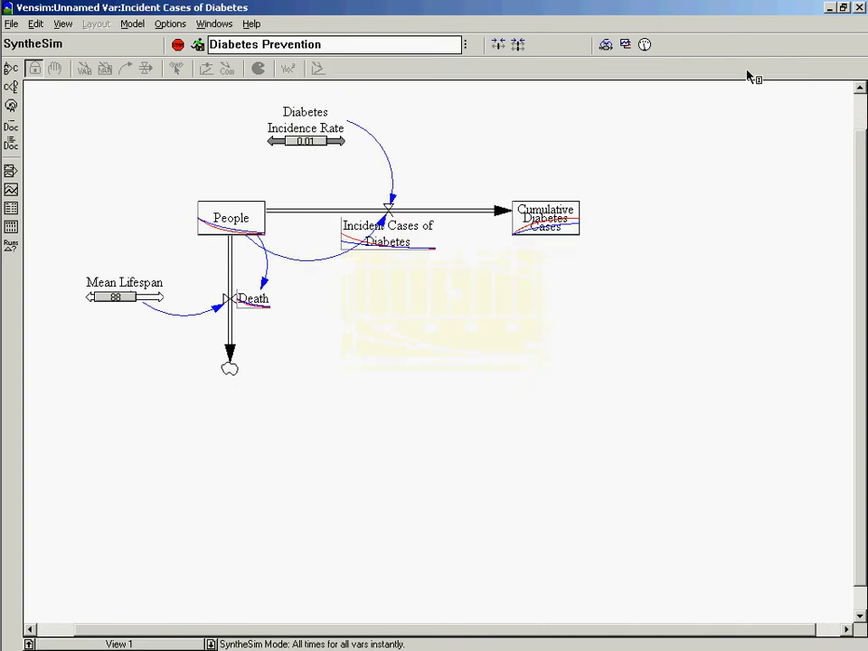
Step: Unload the Current dataset and delete it, keeping Diabetes Prevention and Baseline loaded
left_click(644, 45)
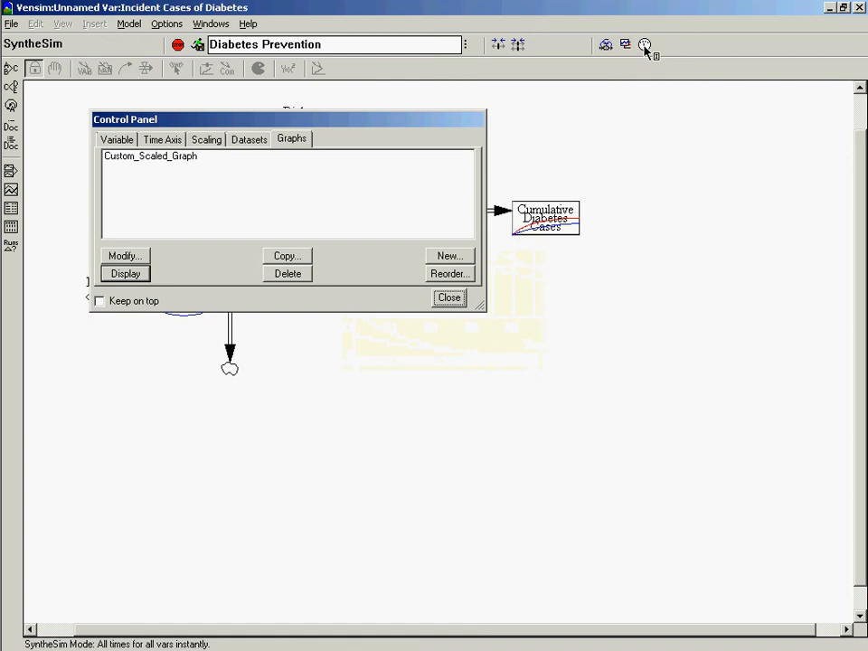
left_click(246, 140)
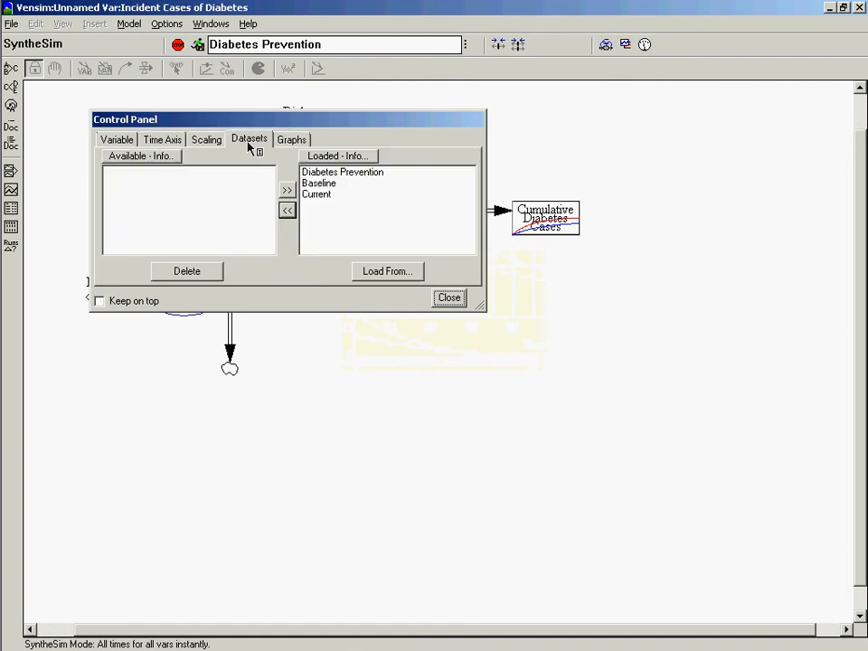
left_click(332, 195)
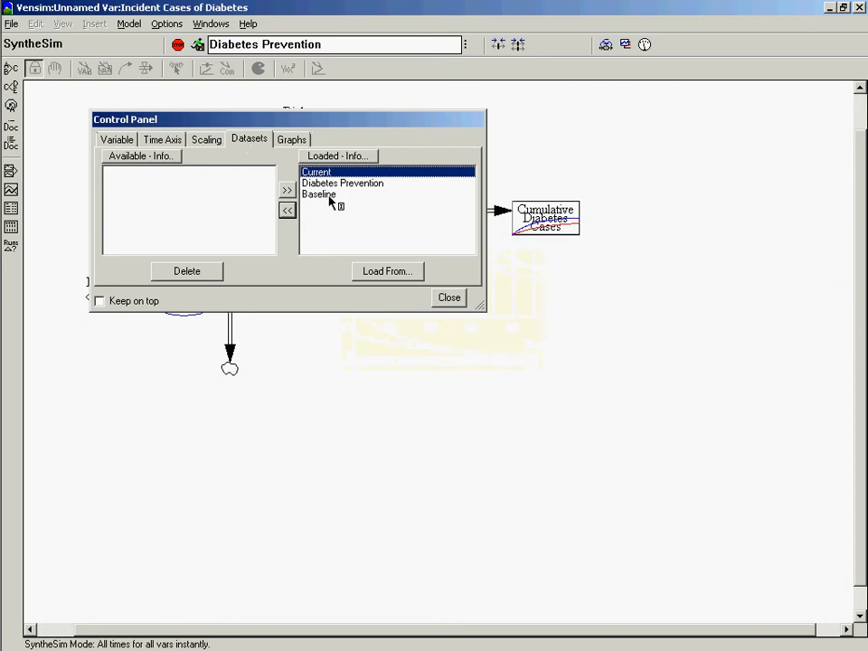
left_click(283, 211)
left_click(137, 173)
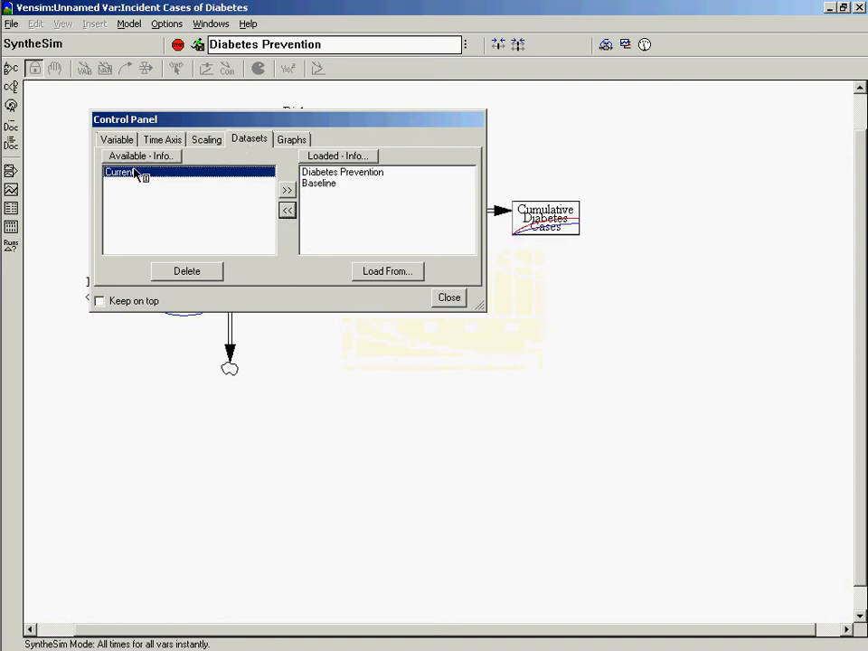
left_click(188, 274)
left_click(511, 401)
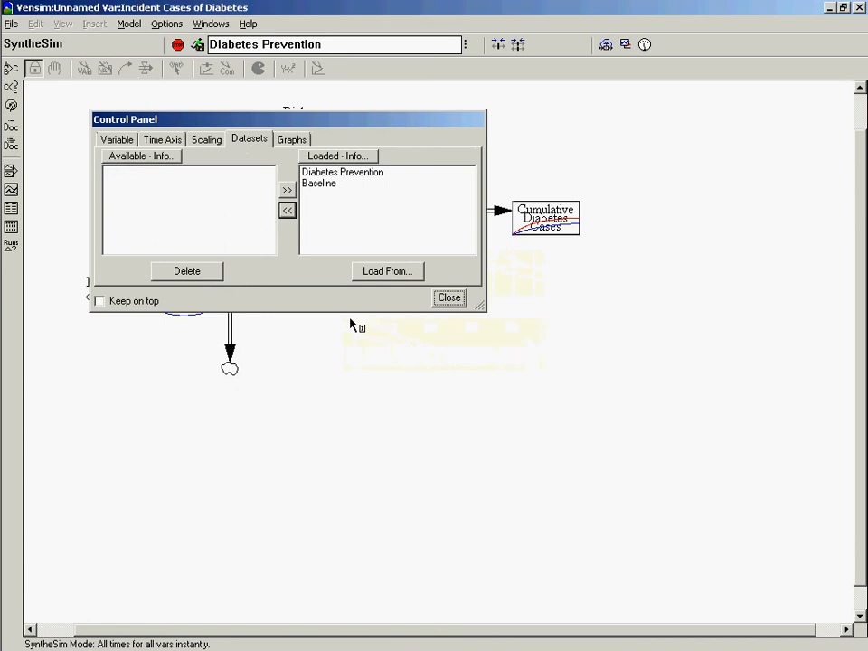
left_click(449, 299)
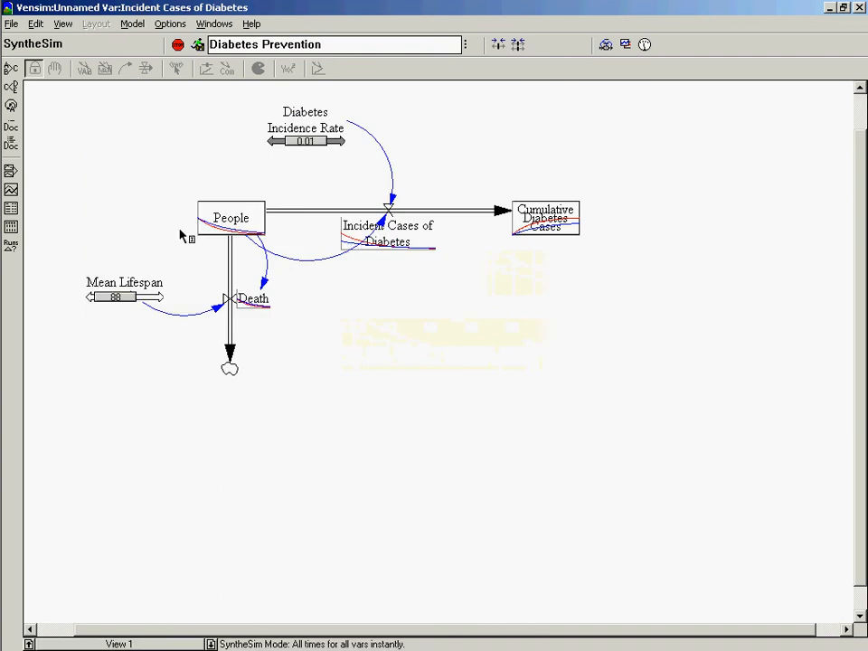
Step: Graph Incident Cases of Diabetes and the People stock to compare the Diabetes Prevention and Baseline runs
left_click(16, 194)
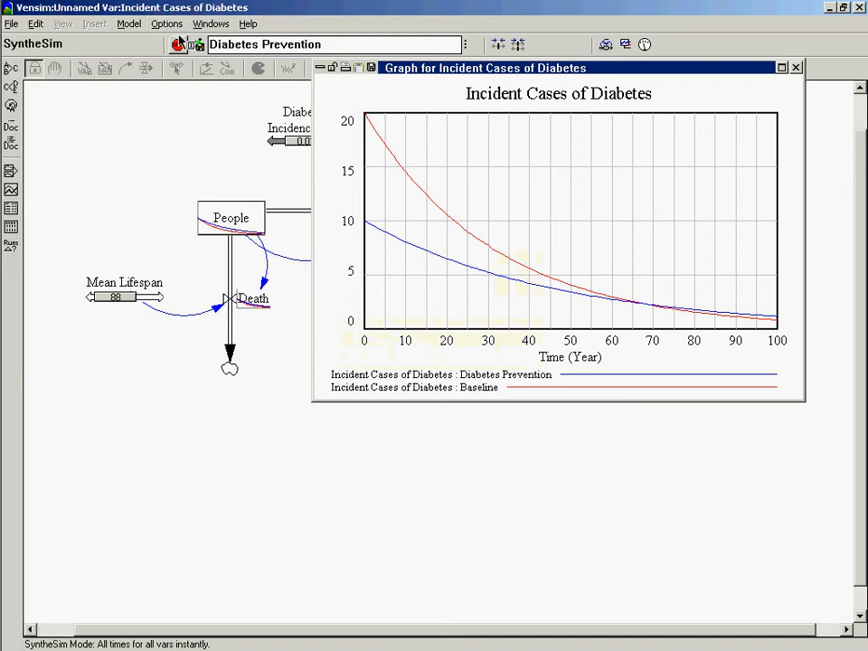
left_click(228, 235)
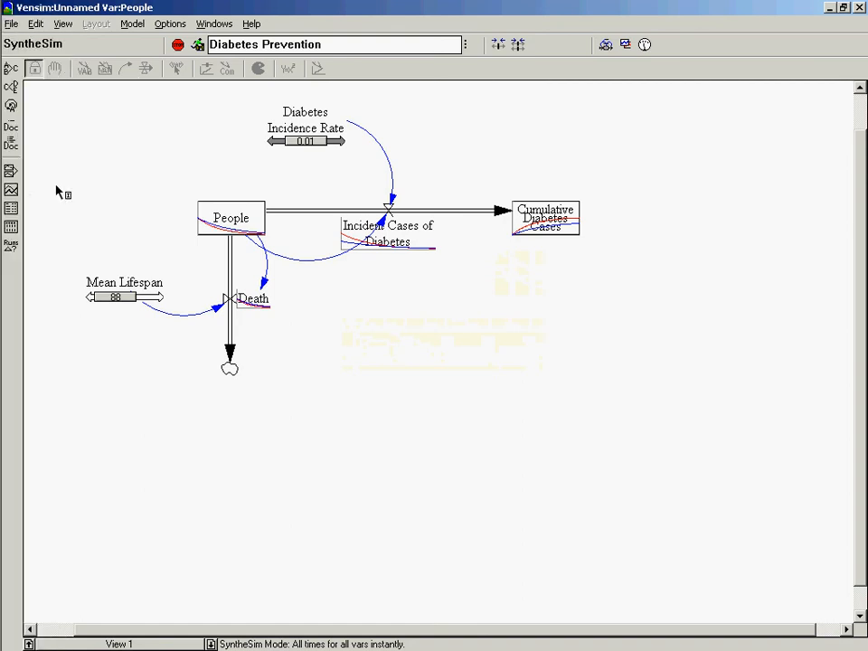
left_click(11, 190)
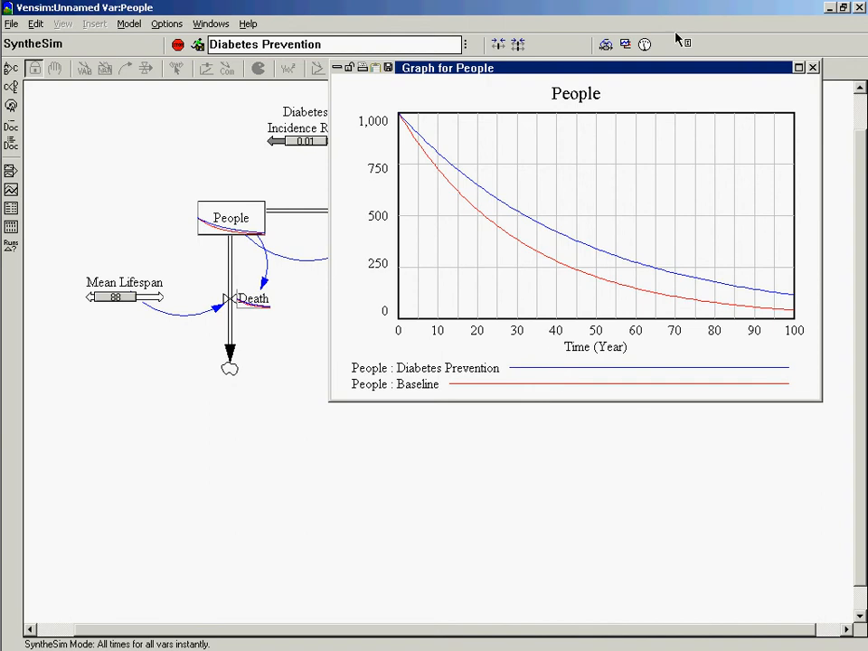
left_click(785, 67)
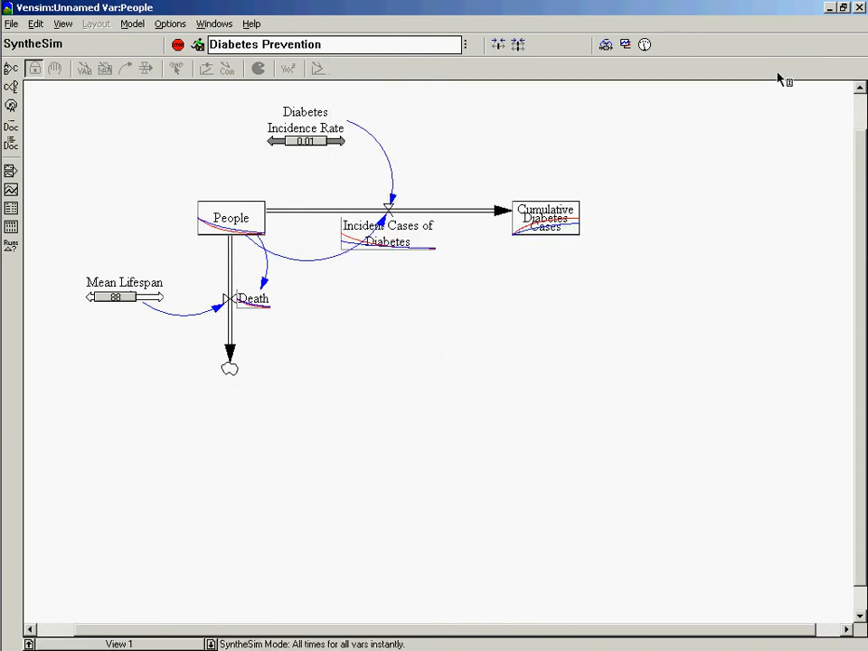
left_click(645, 44)
left_click(293, 138)
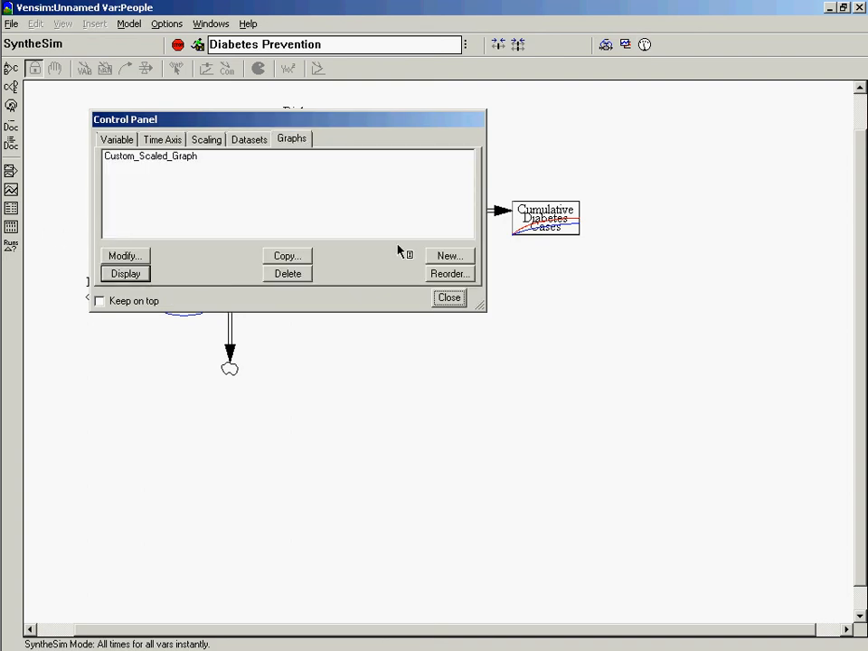
left_click(452, 299)
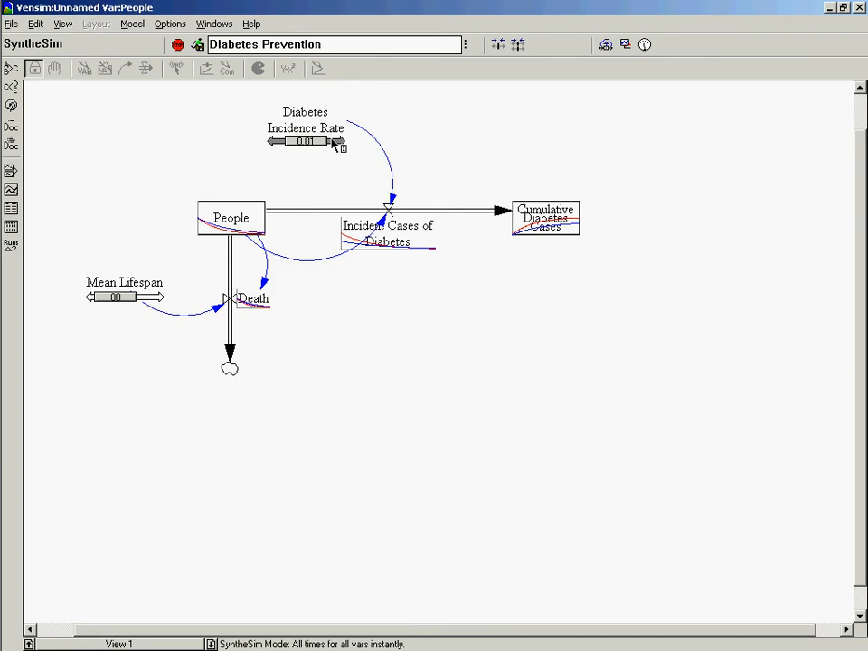
Step: Reopen the graph of Incident Cases of Diabetes to examine how the two runs diverge and cross over time
left_click(380, 245)
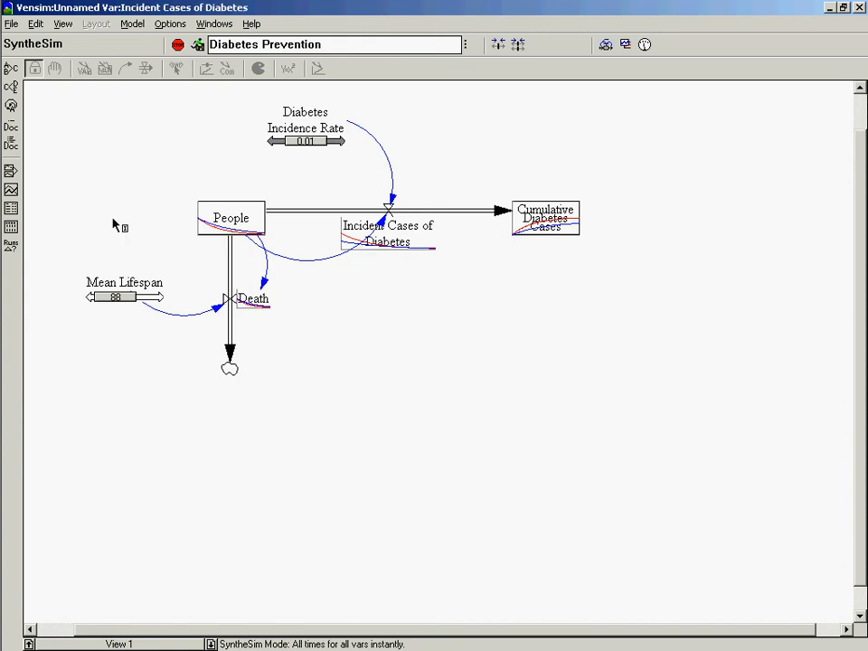
left_click(18, 190)
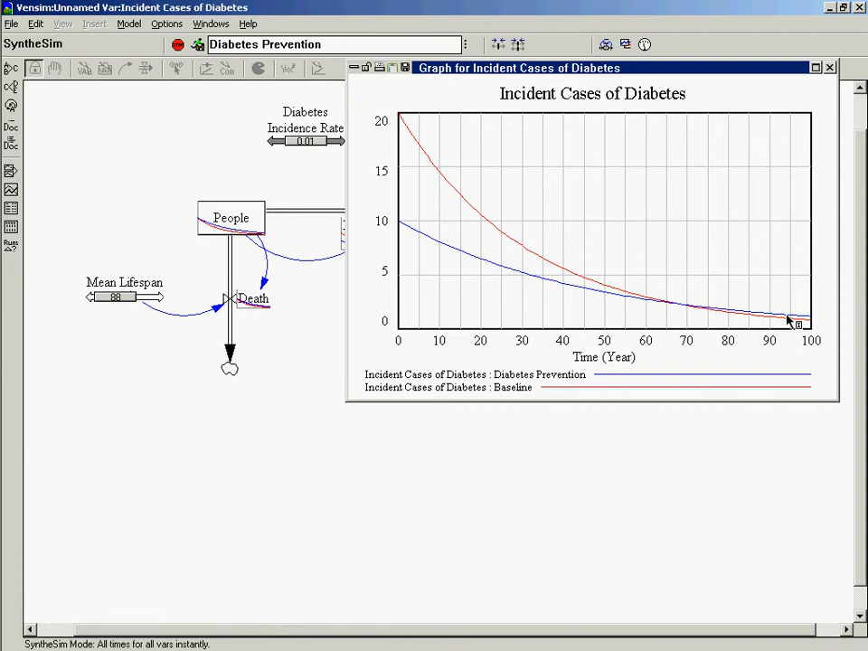
left_click(831, 69)
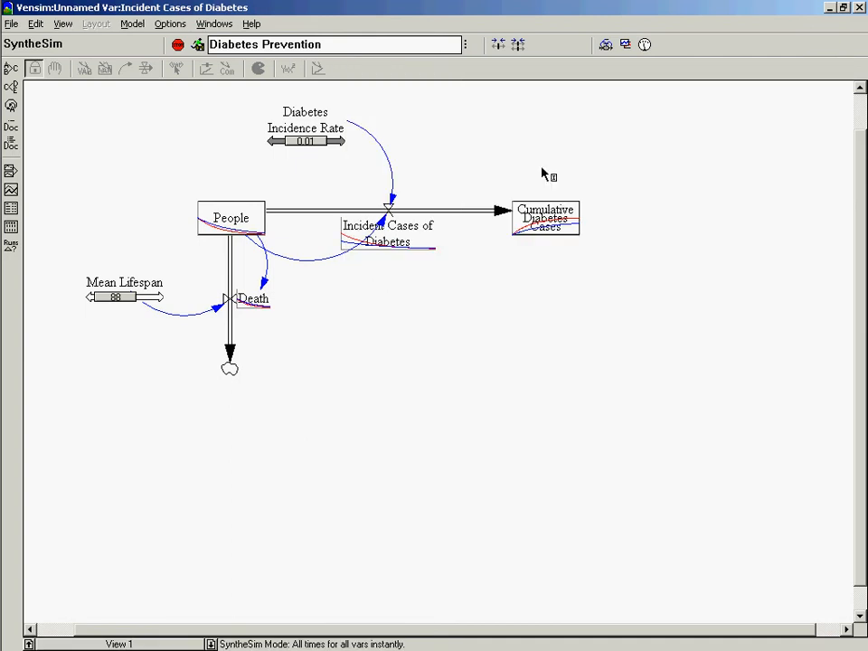
Step: Graph the Cumulative Diabetes Cases and People stocks to compare the effect of prevention against Baseline
left_click(558, 232)
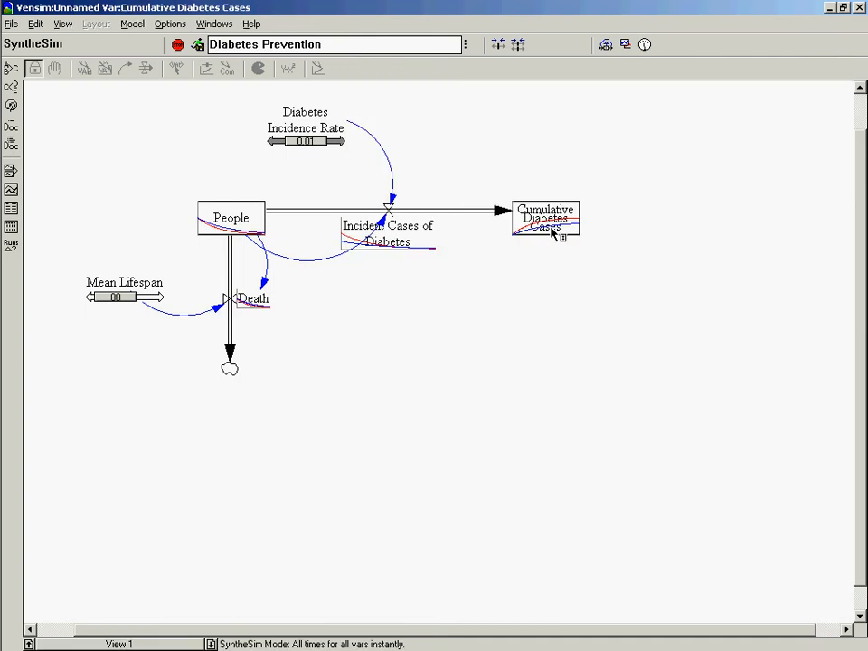
left_click(11, 193)
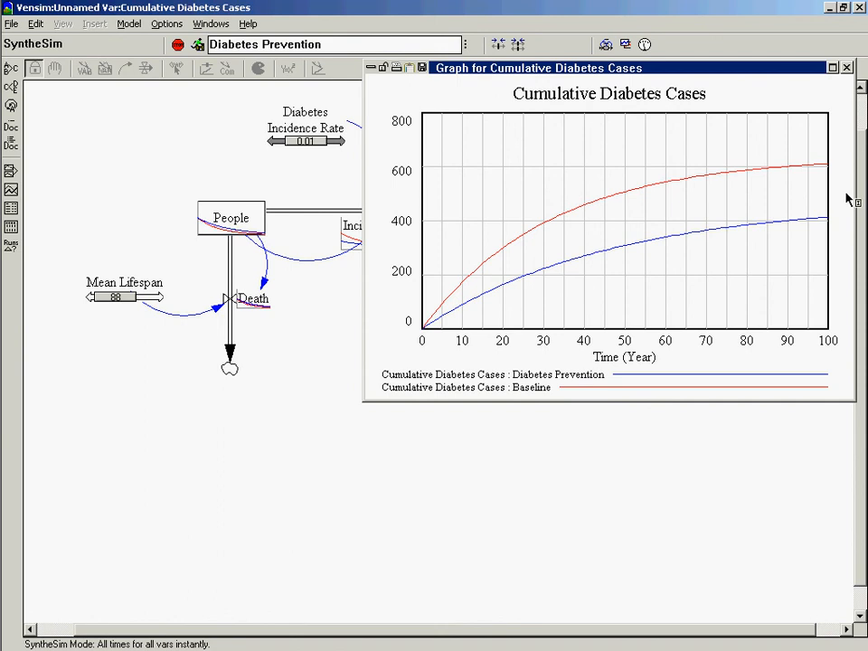
left_click(847, 67)
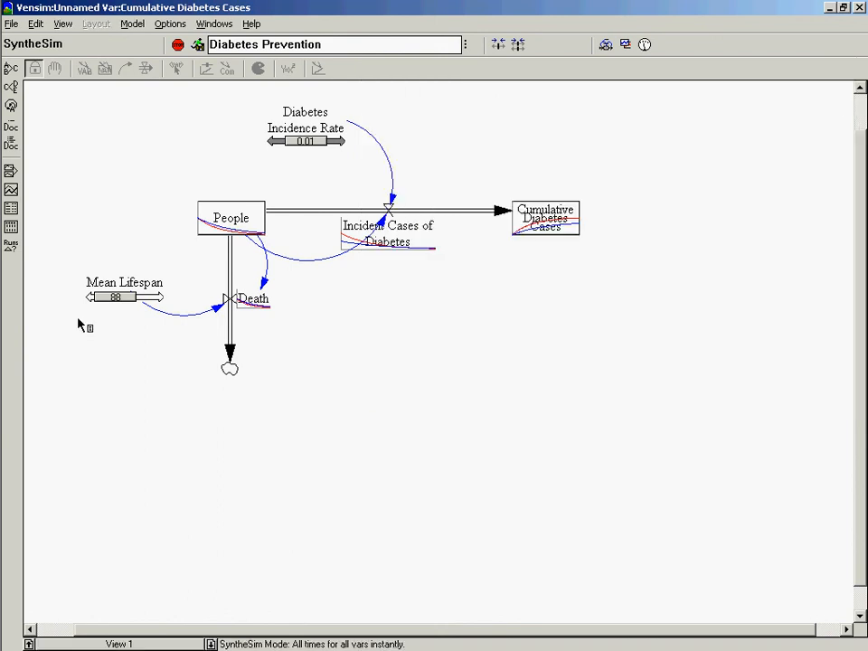
left_click(242, 218)
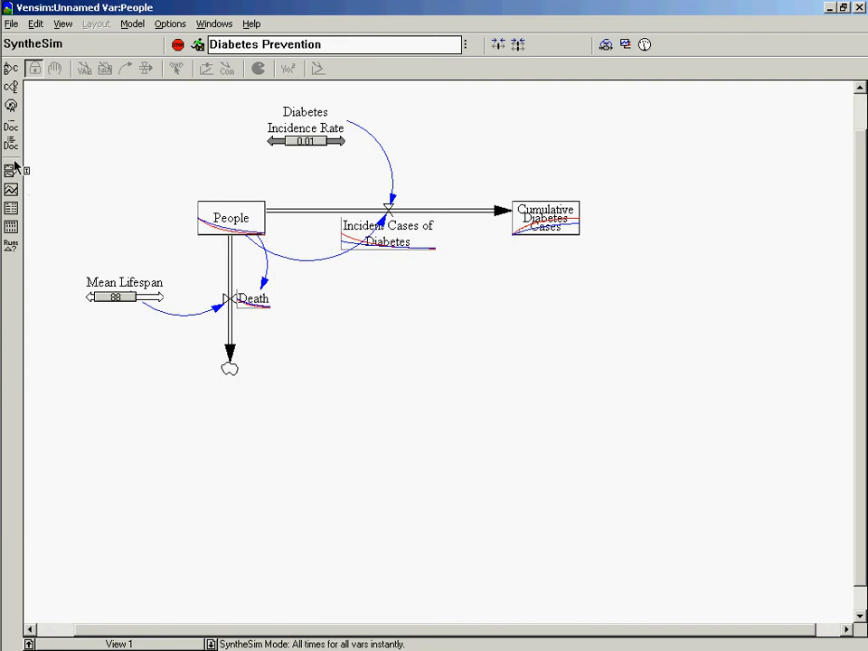
left_click(10, 190)
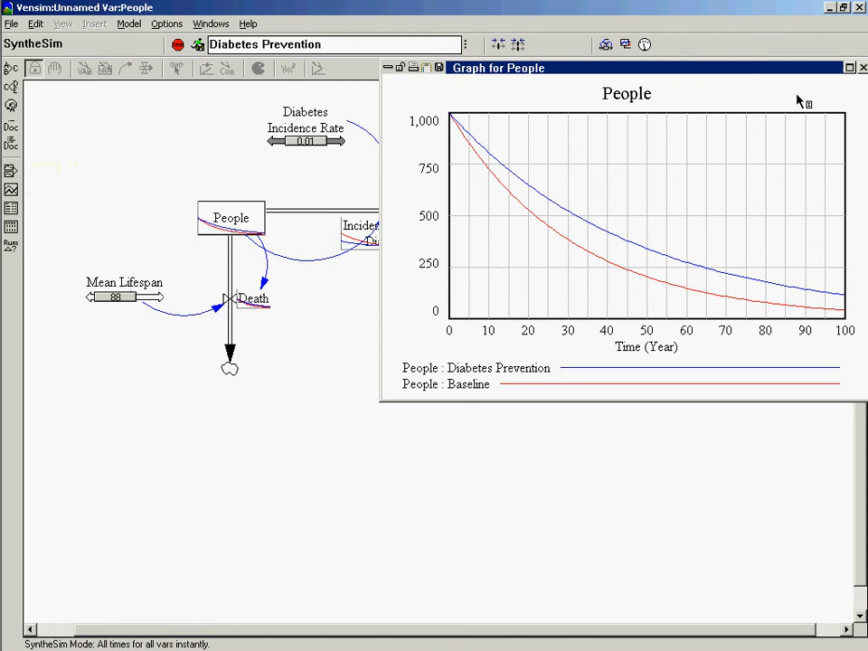
left_click(863, 68)
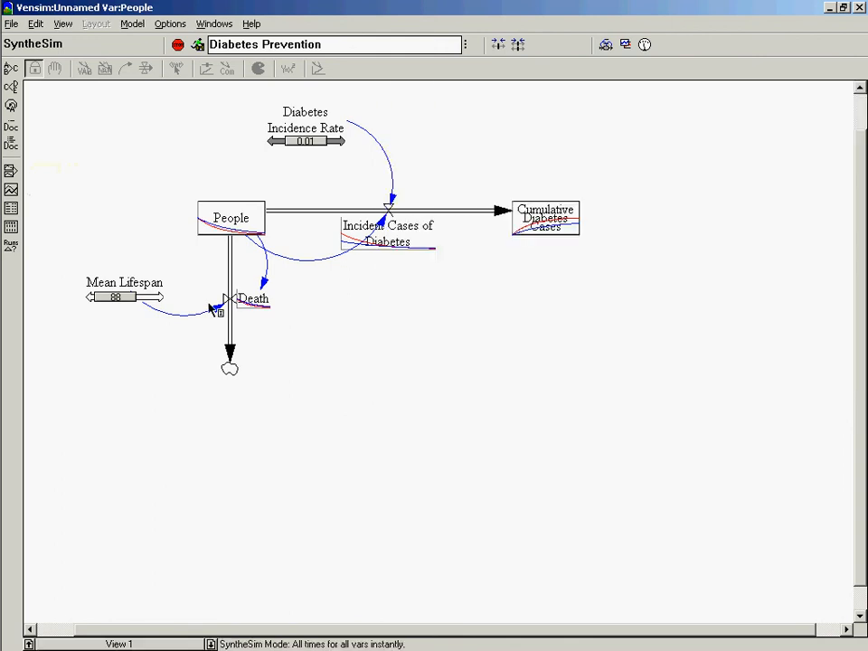
Step: Graph the Death flow to compare the Diabetes Prevention and Baseline runs
left_click(253, 298)
left_click(12, 191)
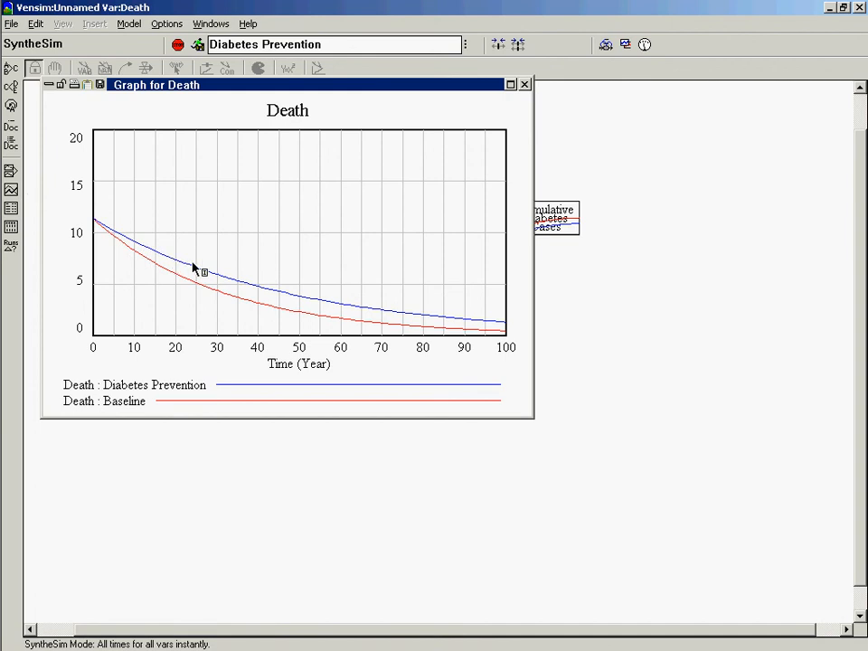
left_click(524, 84)
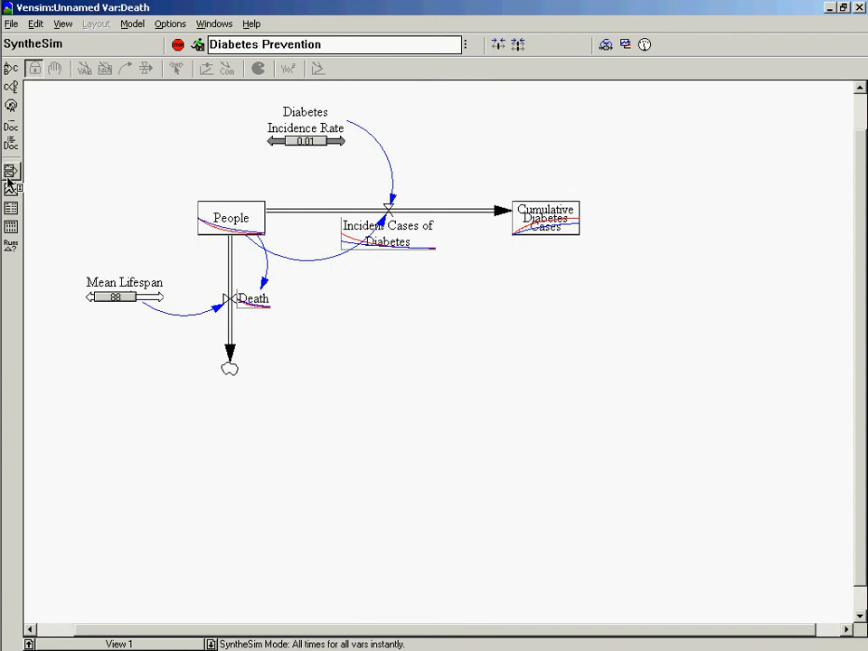
Step: Stop SyntheSim and change the name of the People stock to Normoglycemic People
left_click(179, 47)
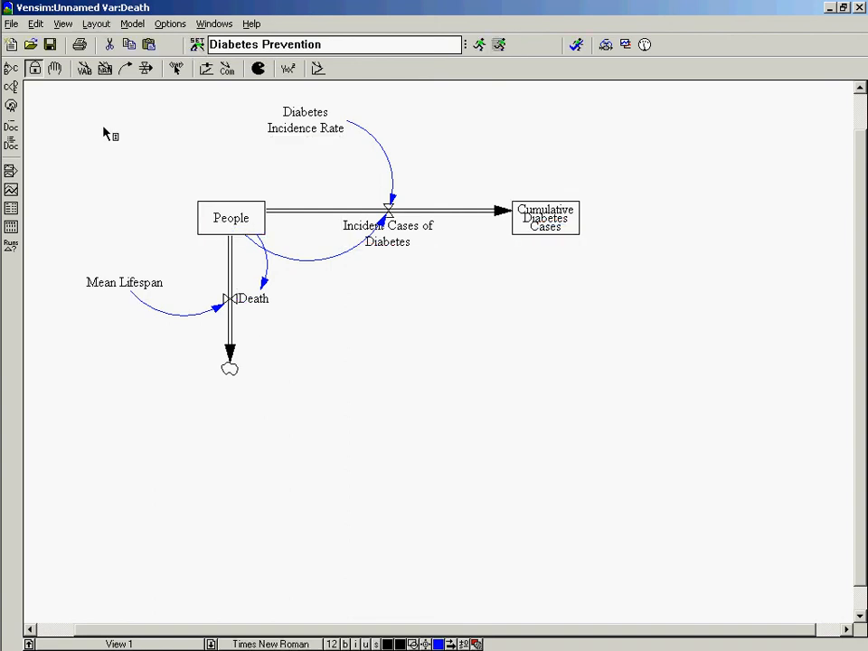
left_click(83, 69)
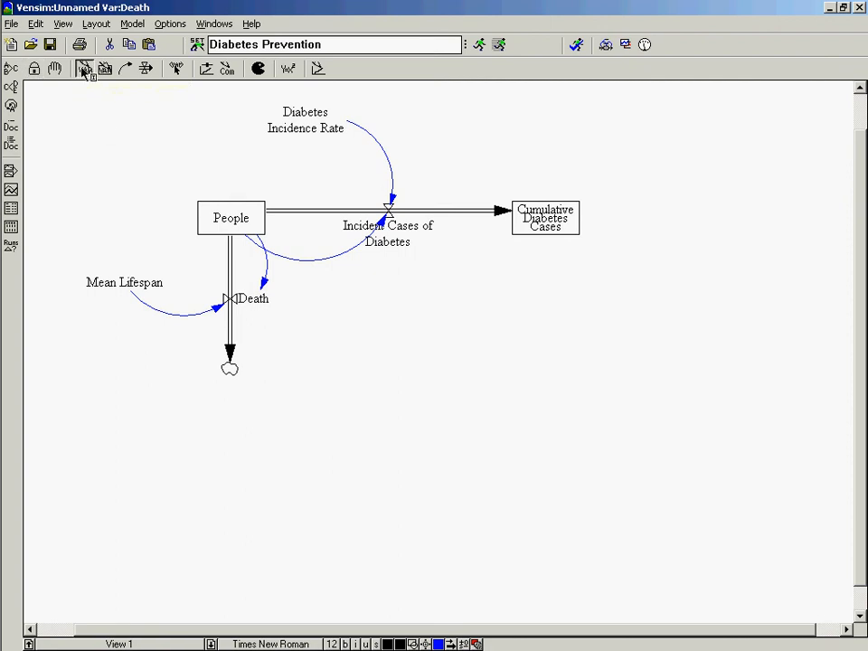
left_click(250, 226)
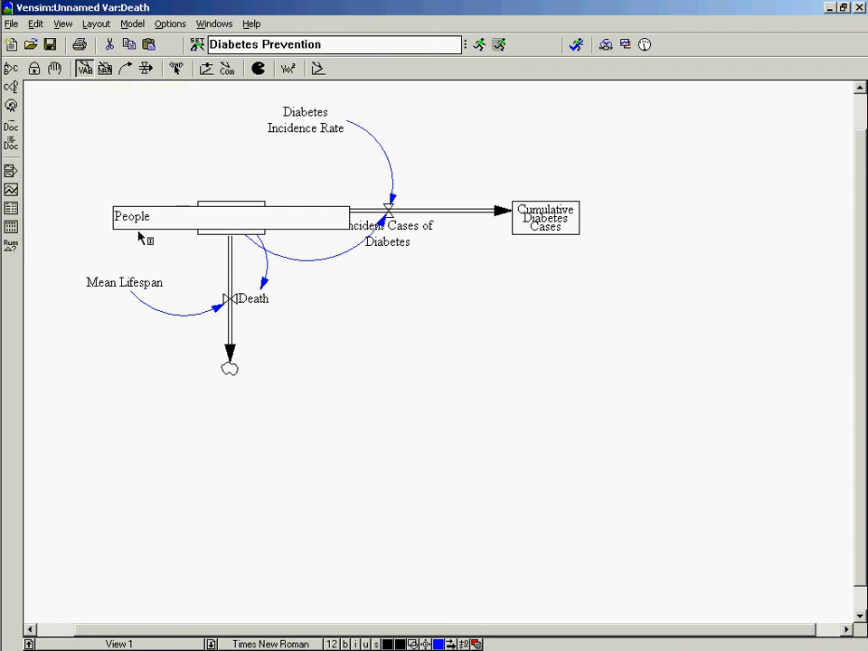
type("Noro")
key("BackSpace")
type("mogly")
type("cemic")
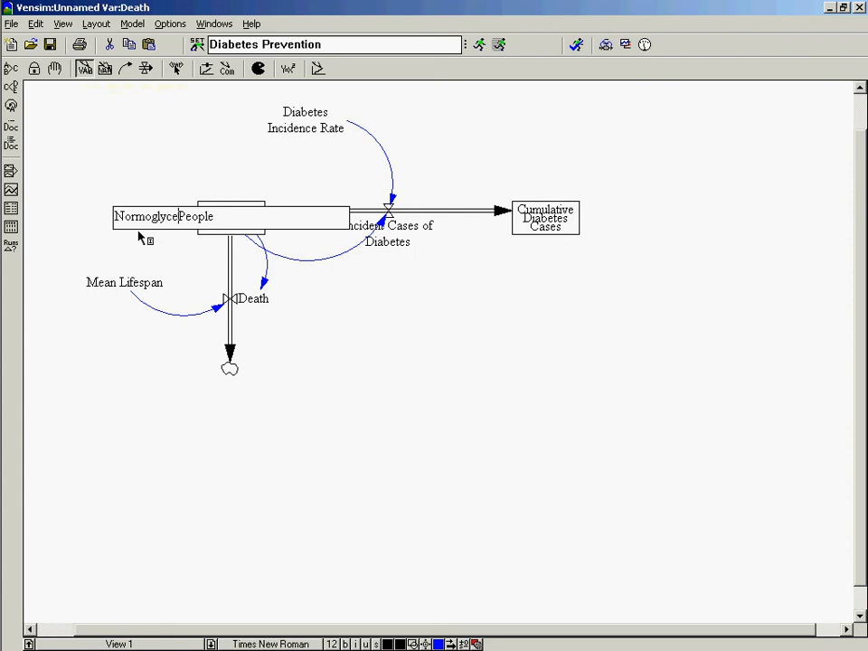
Step: Select and copy the stock's full name, Normoglycemic People
key("Home")
key("Right")
key("Right")
key("Right")
key("Right")
key("Right")
key("Right")
key("Home")
key("ctrl+shift+Right")
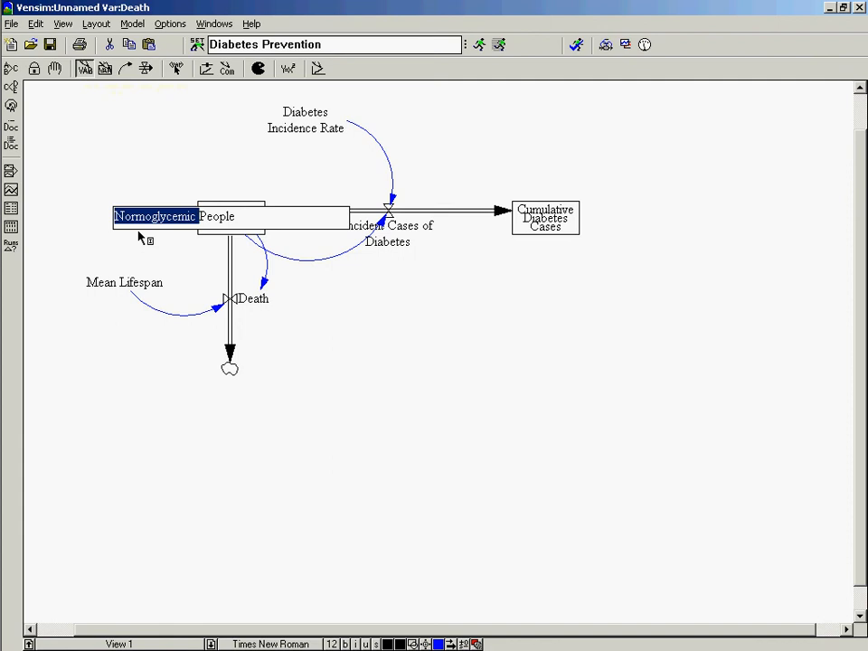
key("ctrl+shift+Right")
key("ctrl+c")
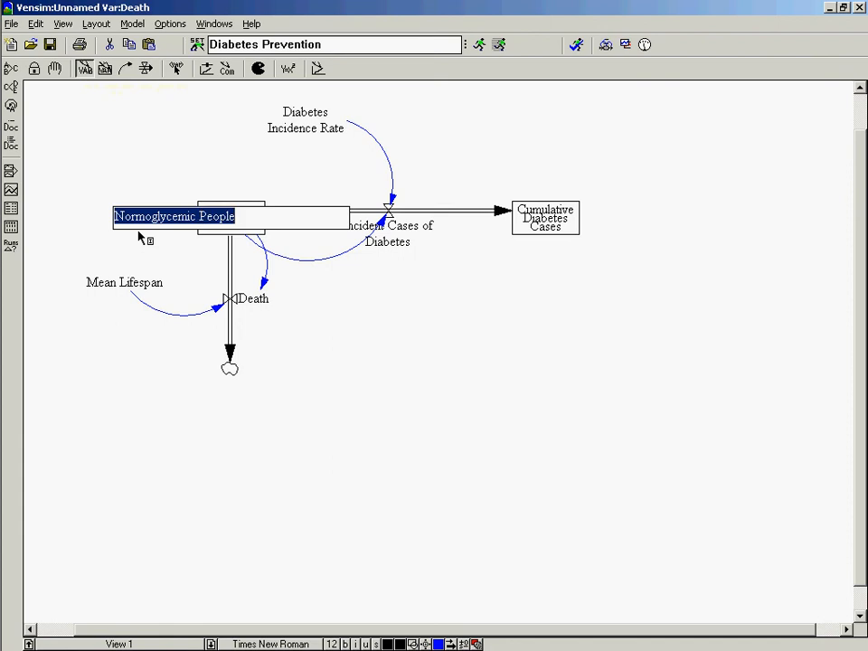
key("alt+Tab")
key("alt+shift+Tab")
key("alt+shift+Tab")
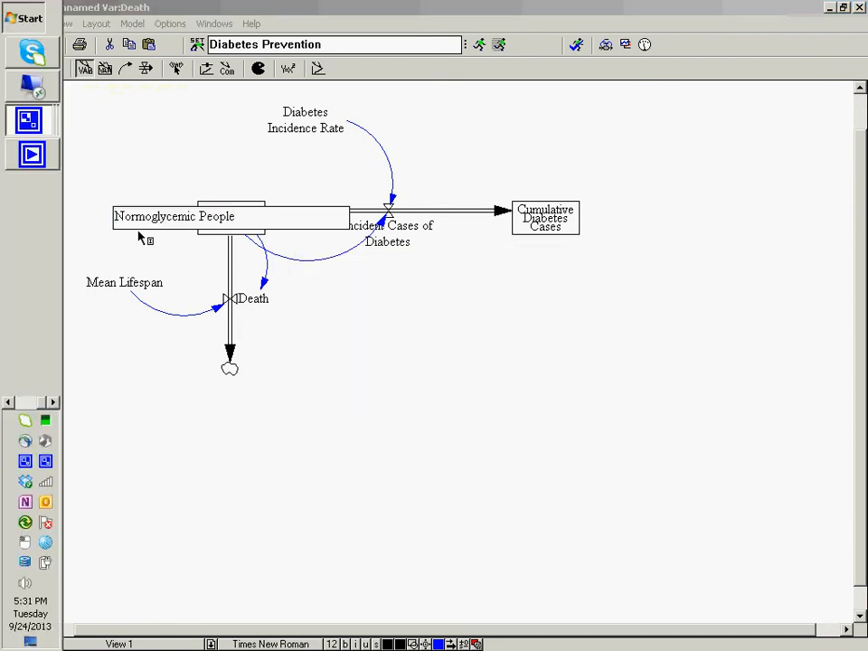
key("super")
key("Down")
key("Down")
key("Down")
key("Down")
key("Down")
key("Down")
key("Down")
key("Down")
key("Up")
key("Up")
key("Return")
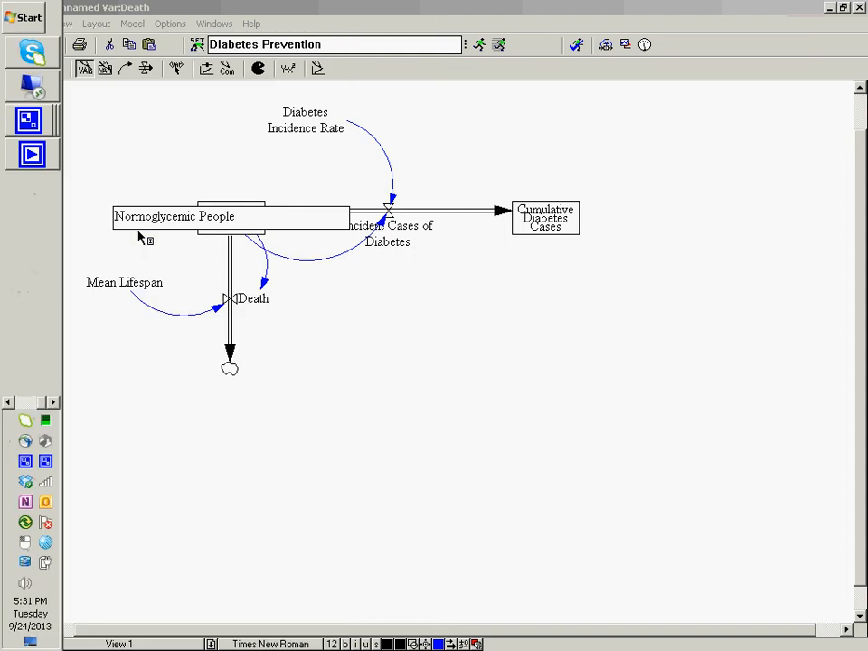
key("alt+Tab")
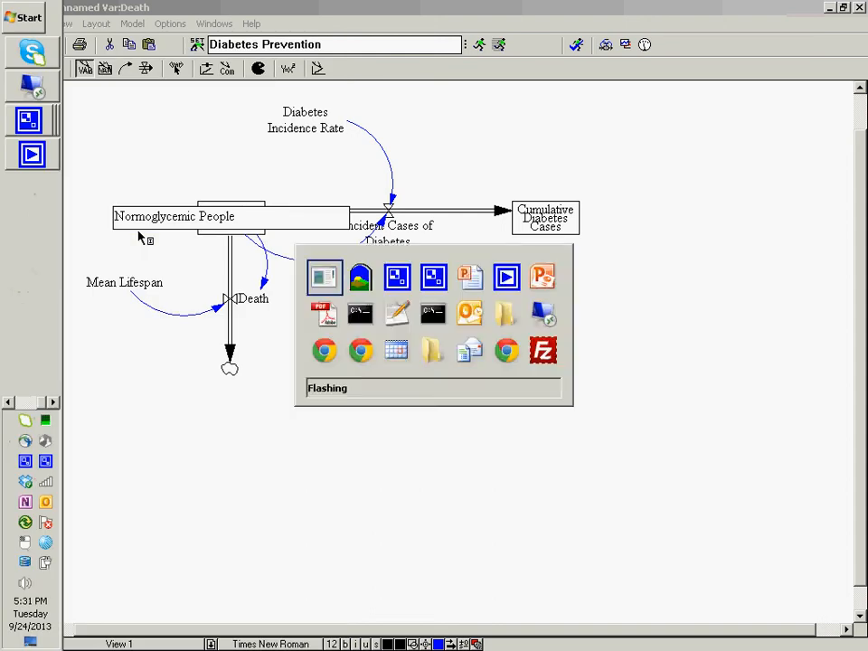
Step: Open Notepad and paste the copied name Normoglycemic People, then select it to show it enlarged
key("super")
key("Down")
key("Down")
key("Down")
key("Down")
key("Down")
key("Down")
key("Down")
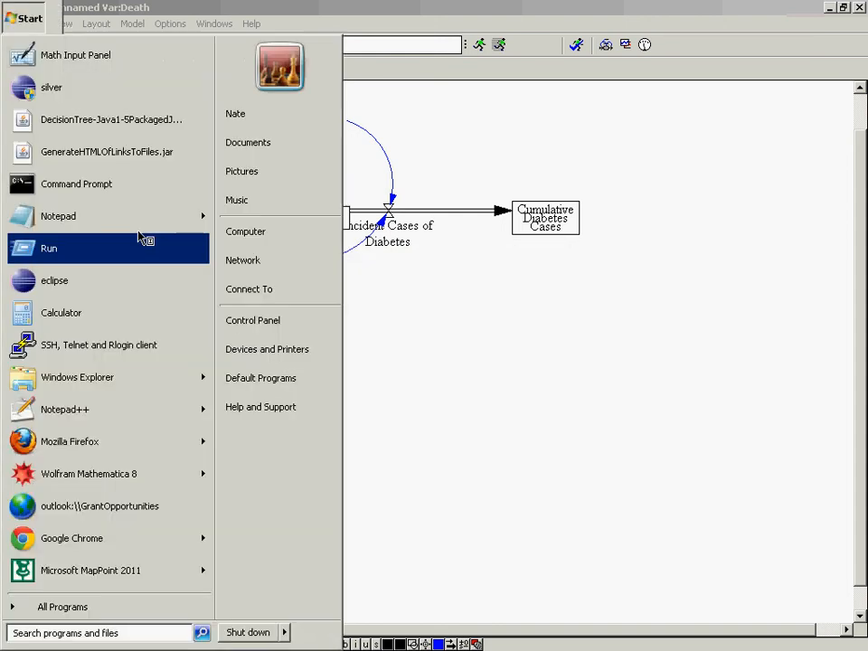
key("Up")
key("Return")
key("ctrl+v")
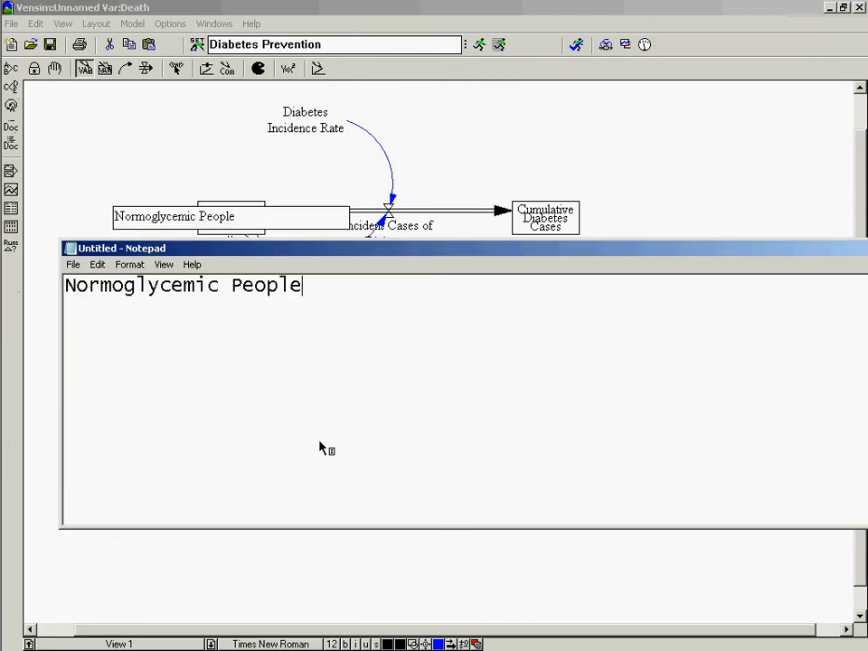
key("ctrl+a")
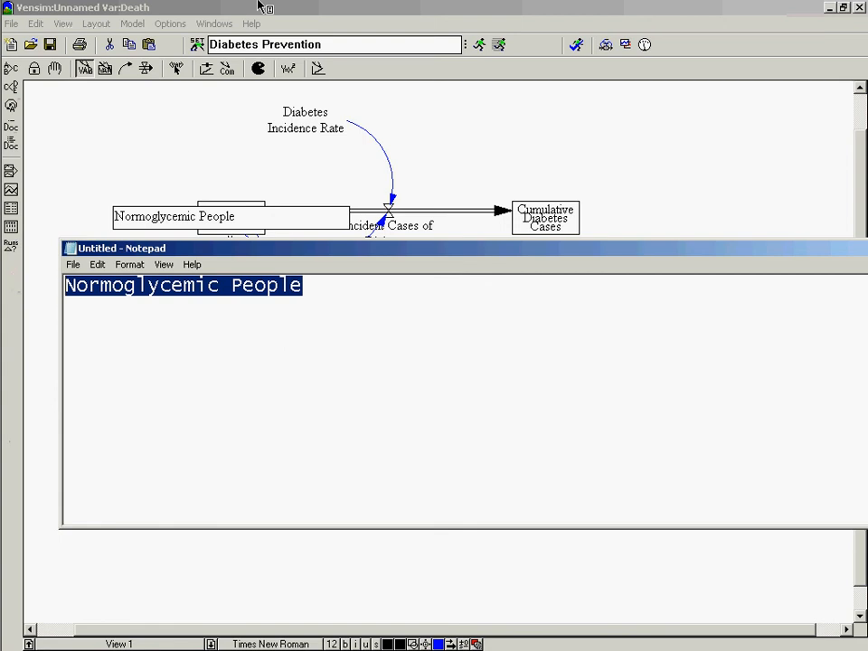
Step: Return to Vensim, finish the stock's renaming and rename the Death flow to Death of Normoglycemic People
left_click(320, 181)
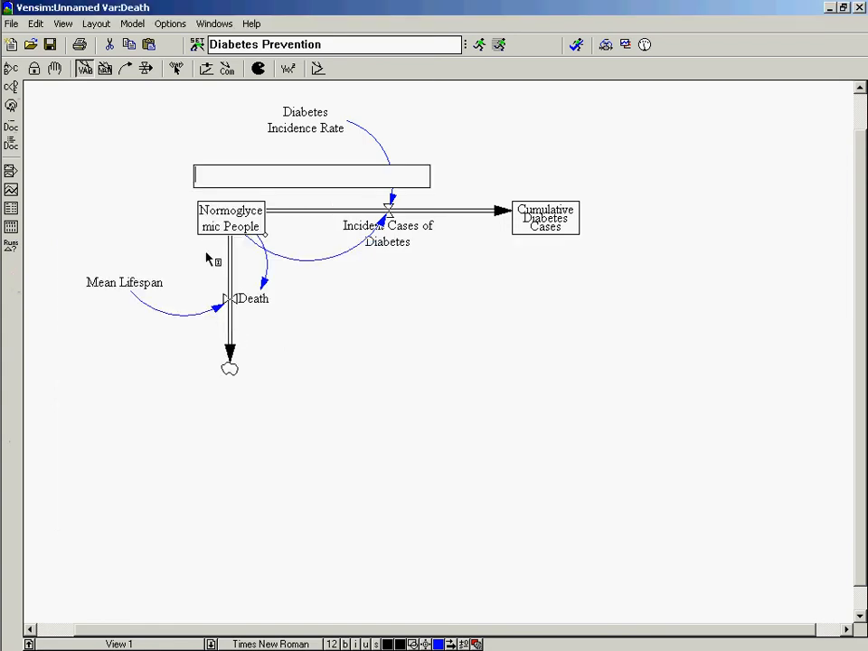
left_click(256, 301)
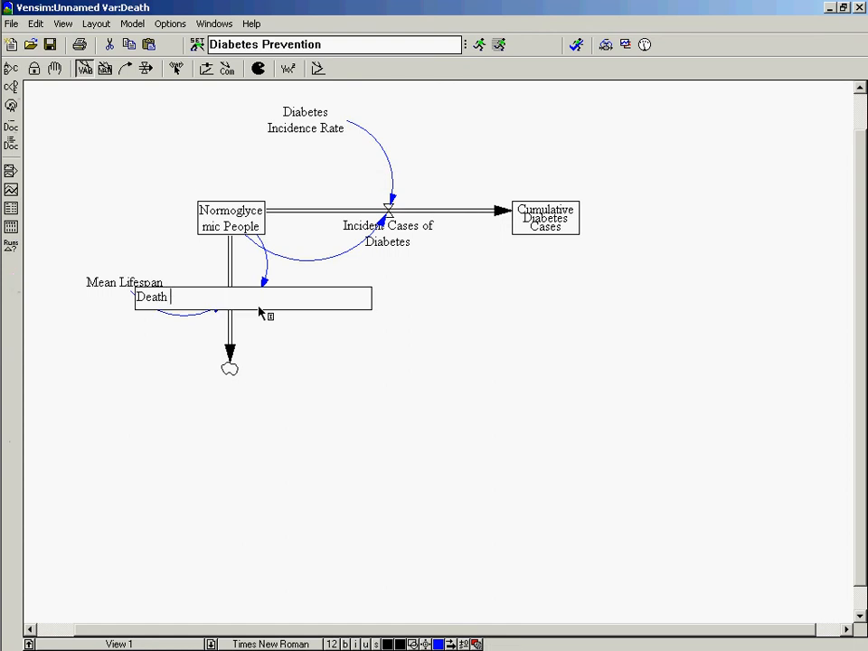
type("of Normoglycemic People")
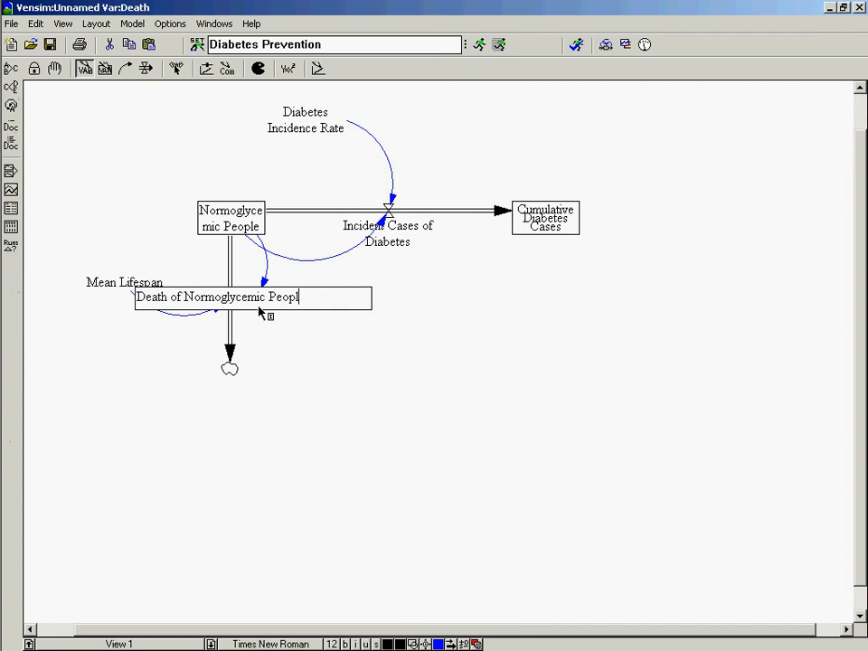
key("Return")
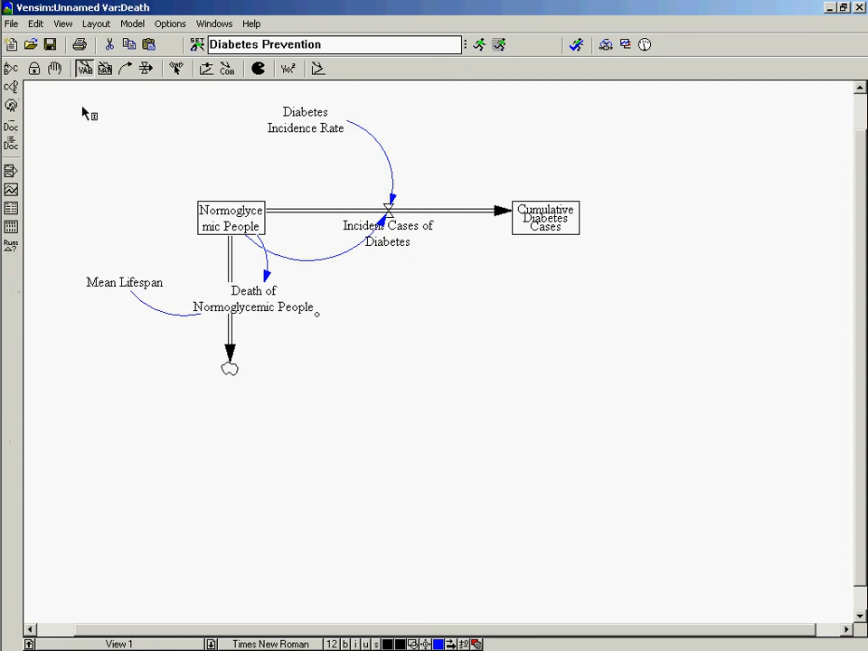
Step: Graph the renamed Death of Normoglycemic People flow to check whether it shows run data
left_click(55, 69)
left_click(268, 312)
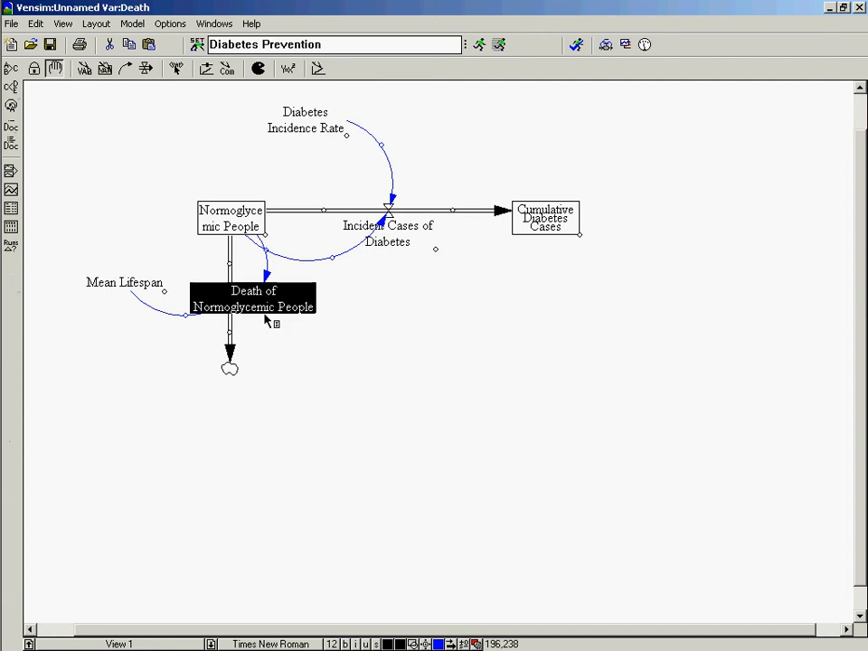
mouse_move(3, 195)
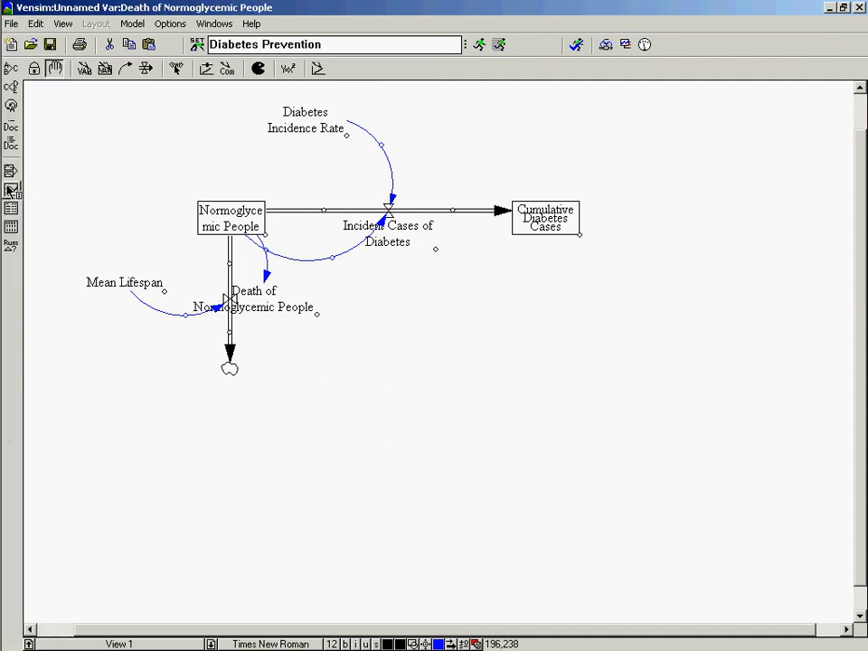
left_click(568, 401)
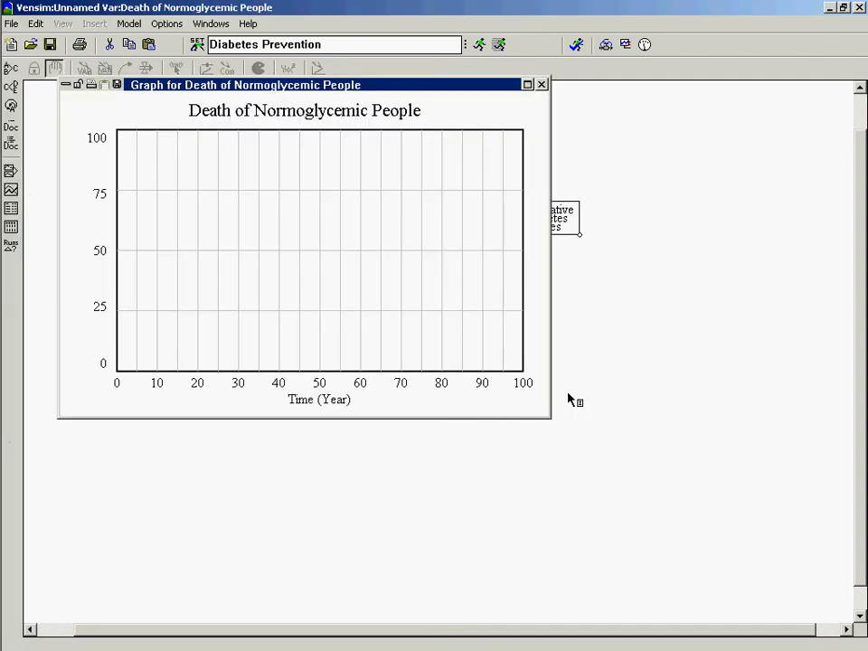
left_click(542, 85)
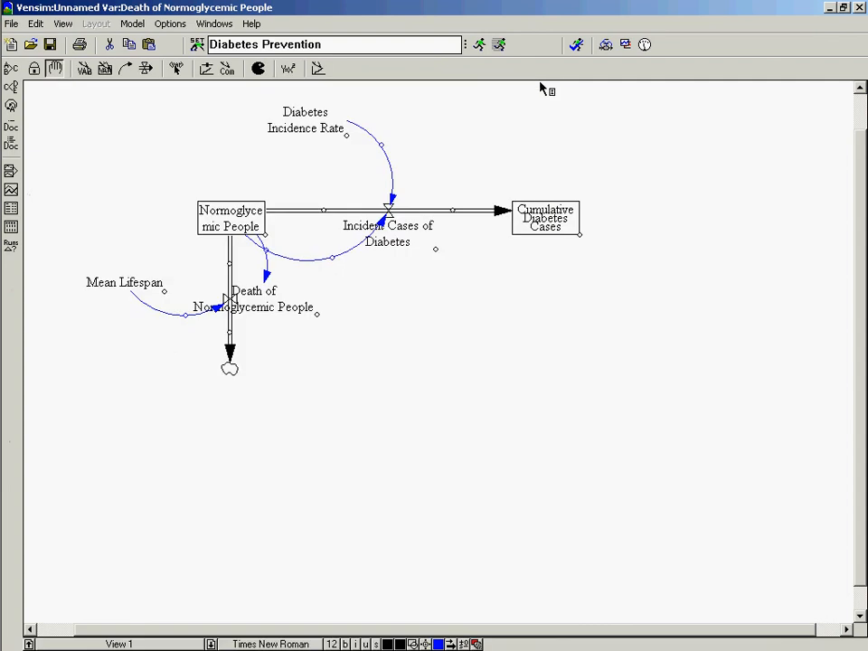
Step: Graph Incident Cases of Diabetes in an enlarged window to examine the Diabetes Prevention and Baseline curves over time
left_click(481, 54)
left_click(395, 247)
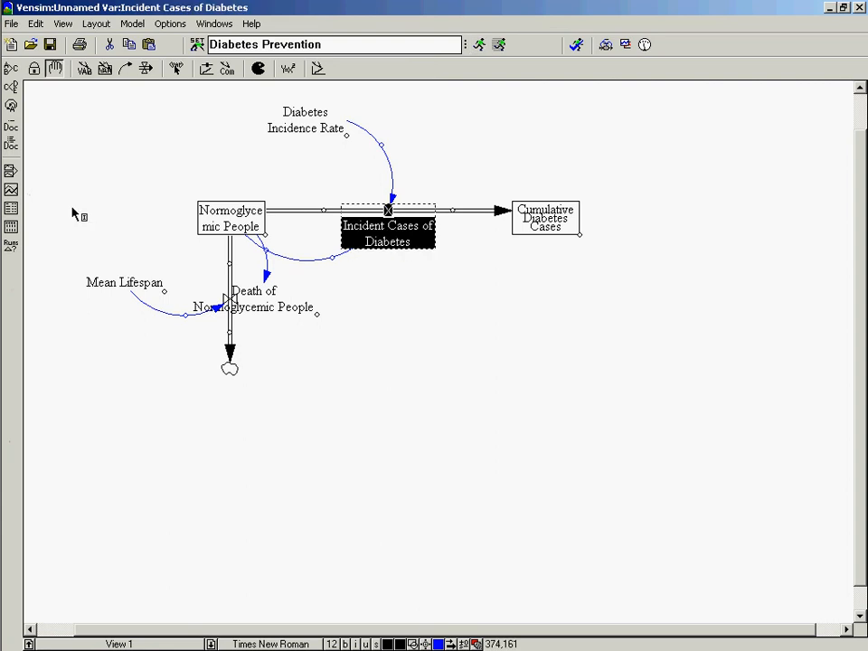
left_click(11, 189)
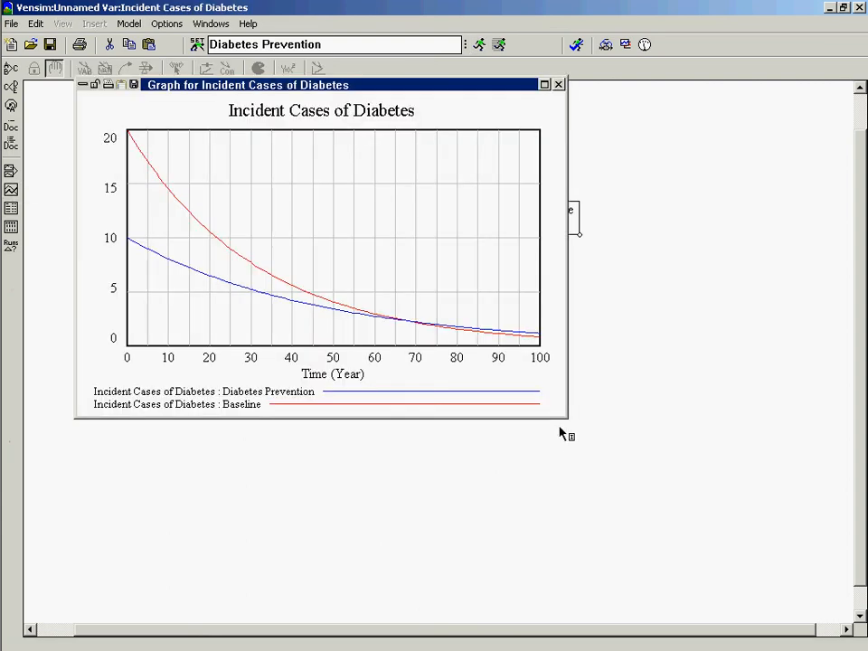
left_click_drag(568, 420, 742, 635)
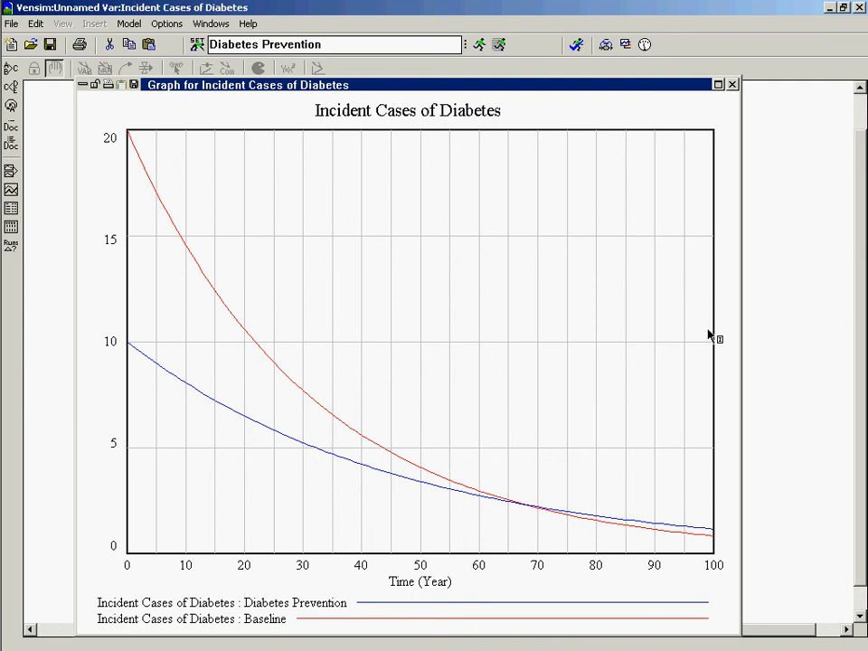
left_click(732, 84)
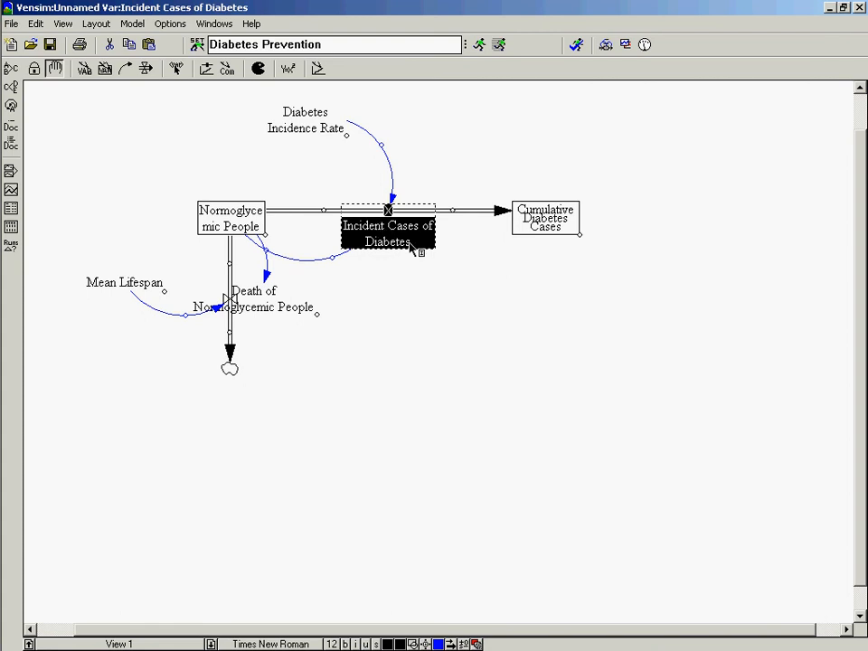
Step: Graph Incident Cases of Diabetes once more to review the difference between the two runs
left_click(12, 193)
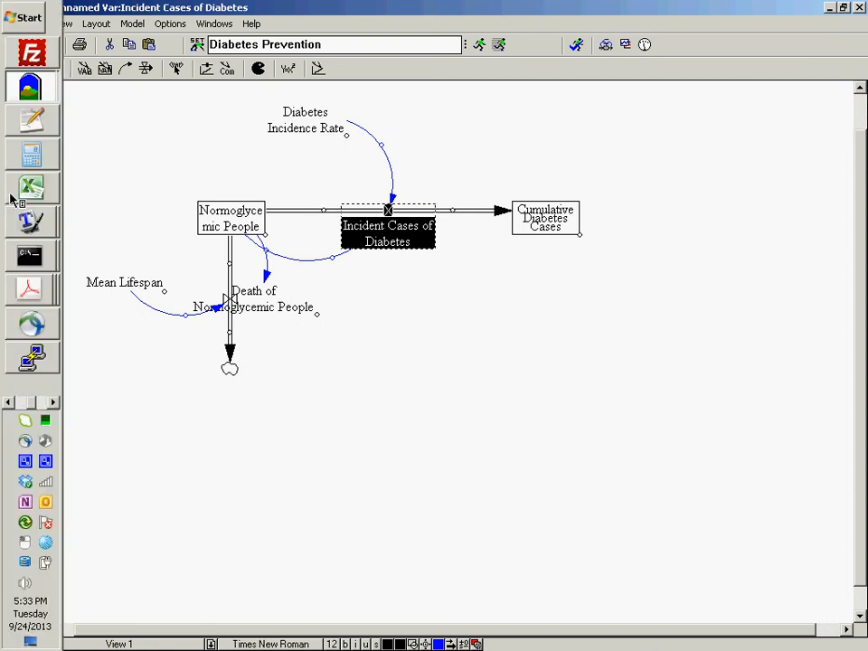
left_click(14, 190)
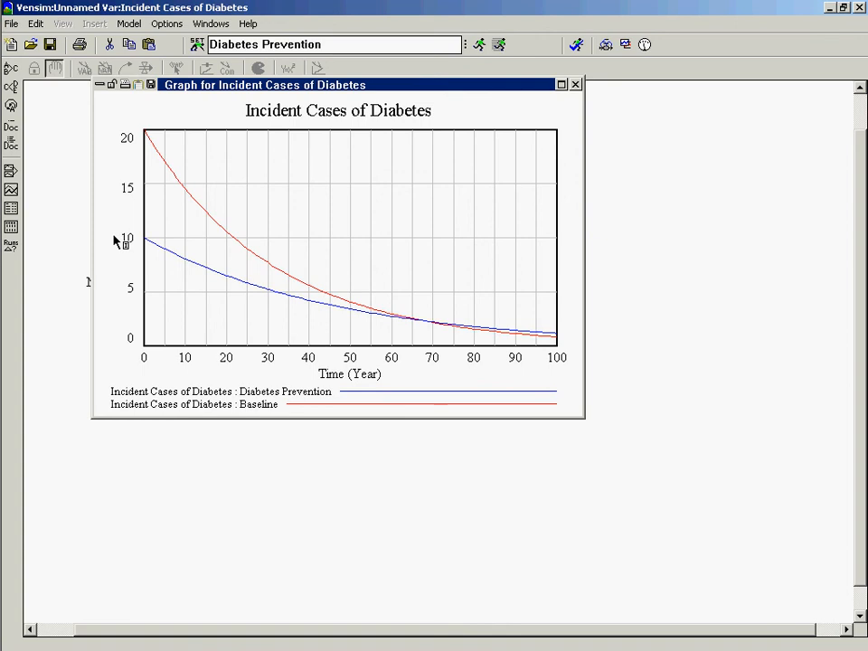
left_click(702, 546)
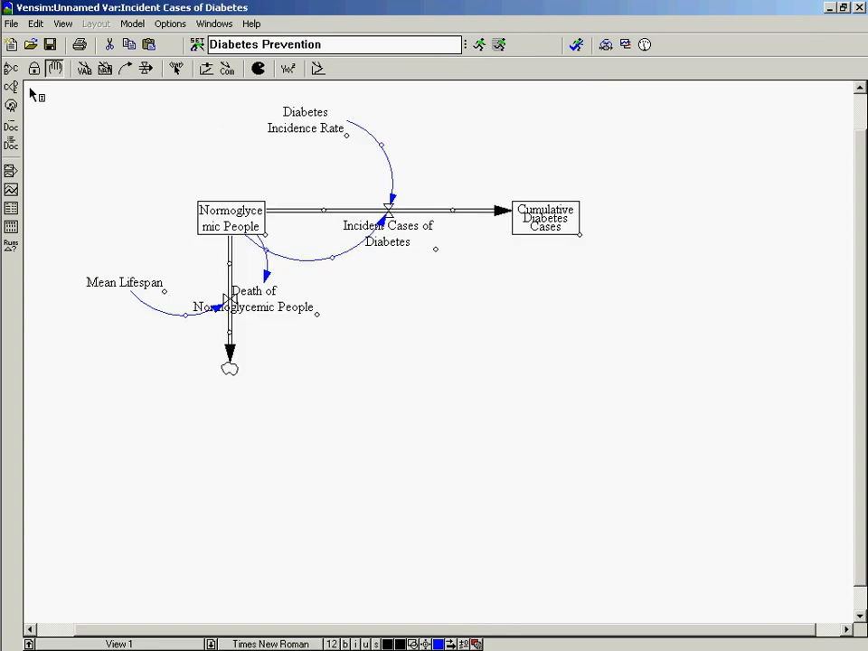
Step: Set the polarity of the arrow from Diabetes Incidence Rate to Incident Cases of Diabetes to +
left_click(382, 147)
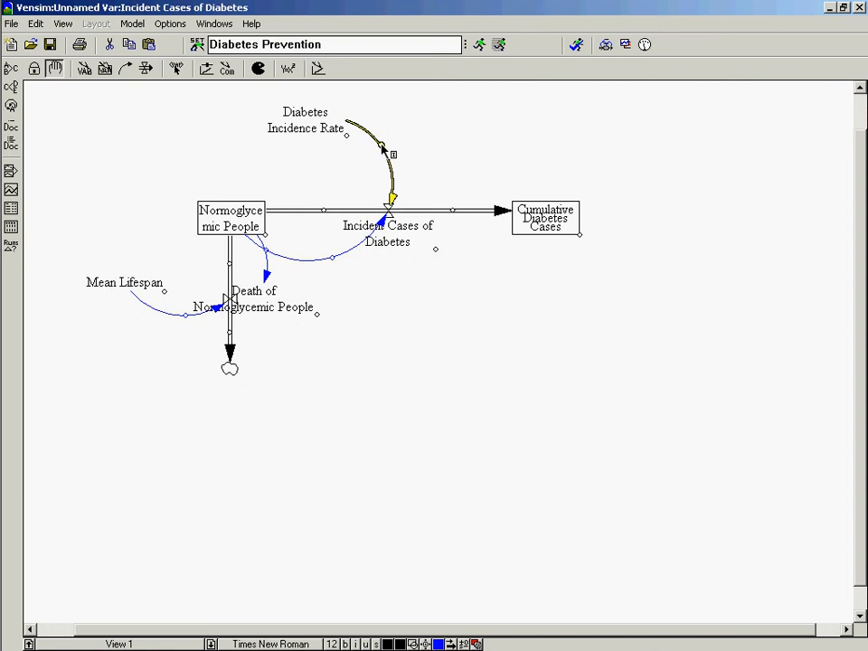
right_click(382, 147)
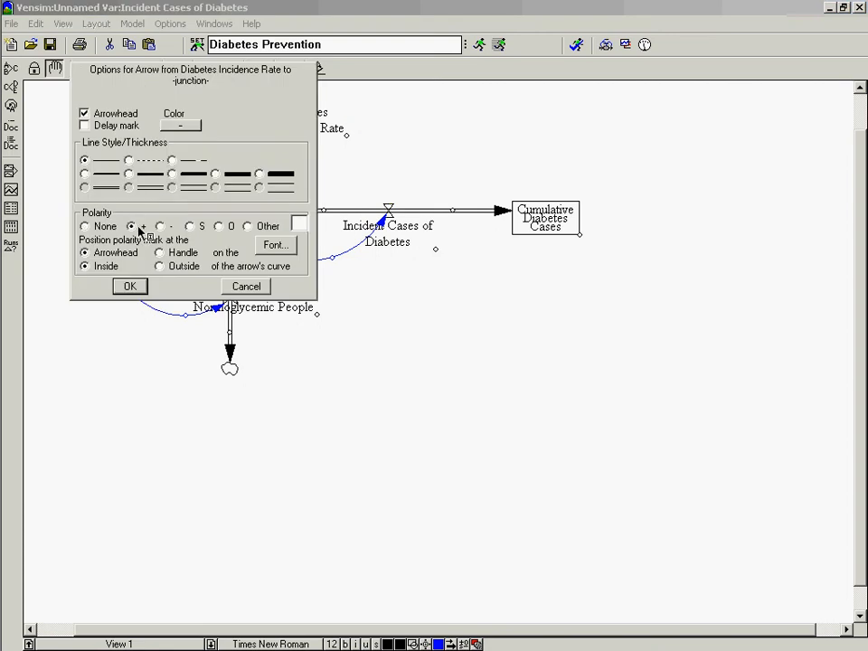
key("Return")
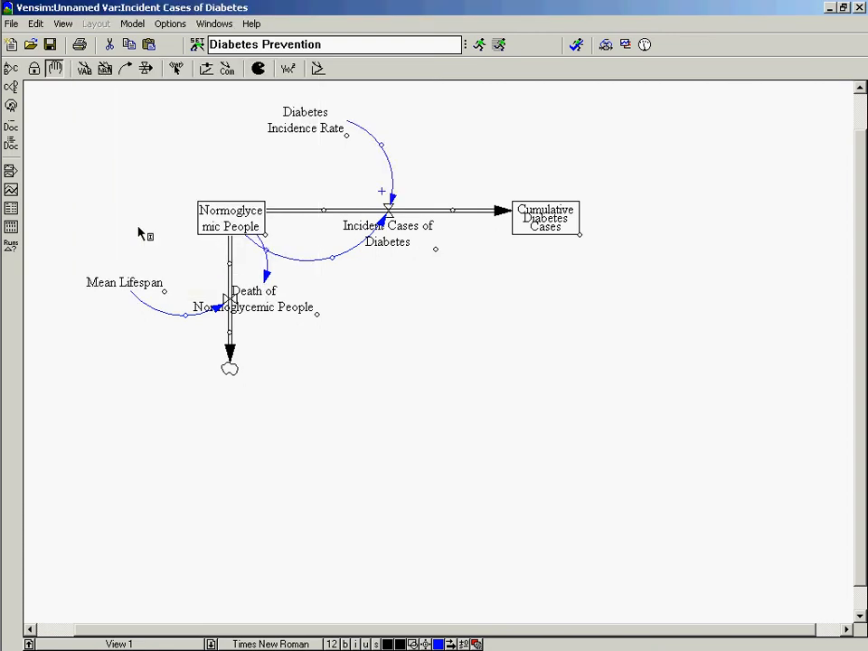
Step: Try to position the + polarity mark at the handle of the Diabetes Incidence Rate arrow
left_click(382, 148)
right_click(386, 151)
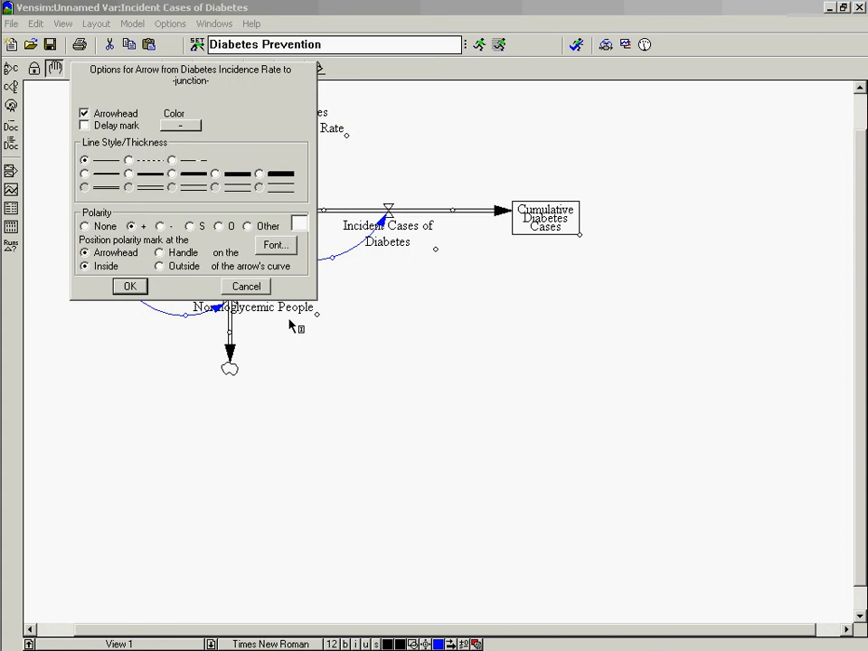
left_click(161, 253)
key("Return")
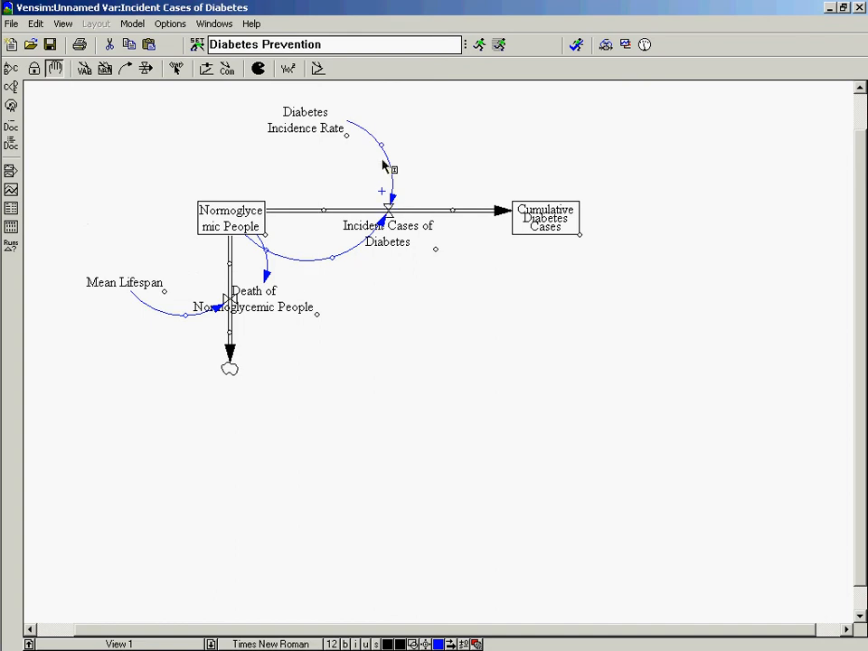
Step: Position the + polarity mark at the handle of the arrow from Diabetes Incidence Rate to Incident Cases of Diabetes
left_click(387, 151)
right_click(346, 210)
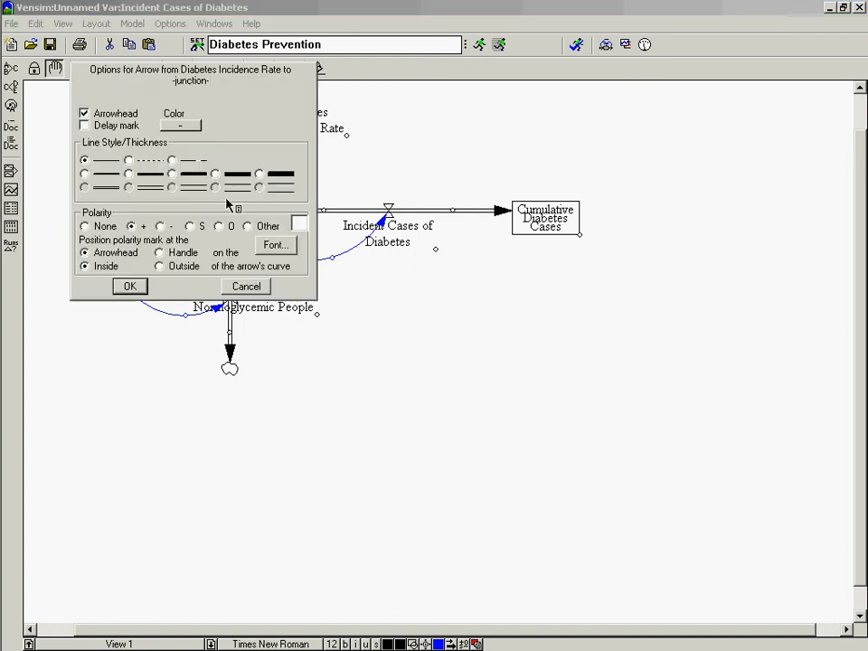
key("Return")
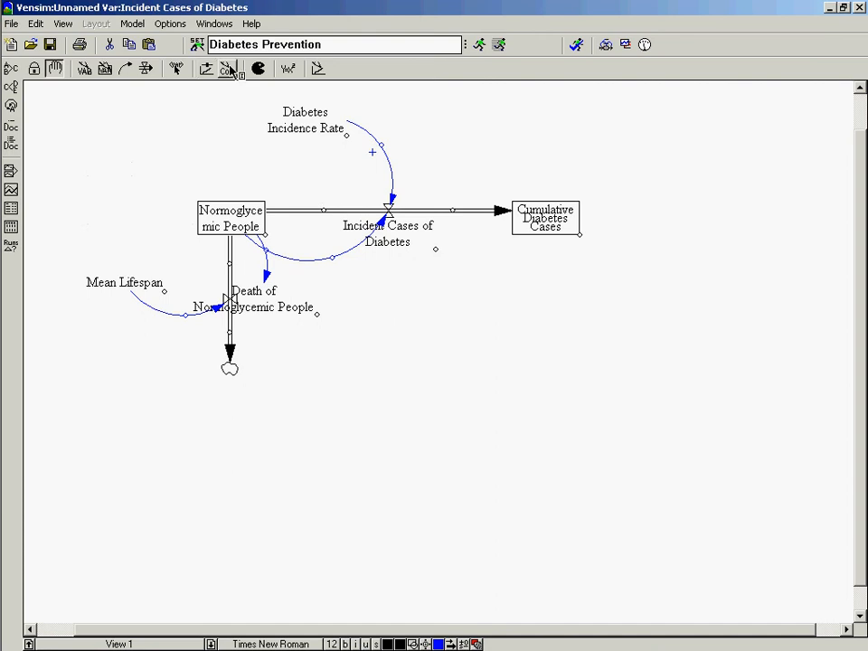
Step: Bend the arrow from Normoglycemic People to Incident Cases of Diabetes slightly downward and enlarge the Normoglycemic People box to fit its name
left_click_drag(332, 259, 335, 274)
right_click(334, 273)
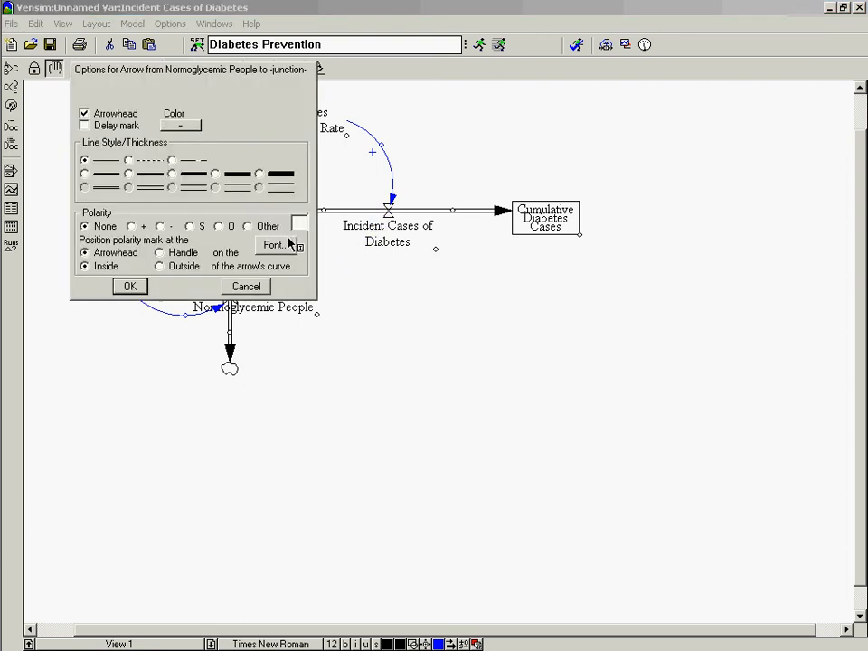
left_click(246, 286)
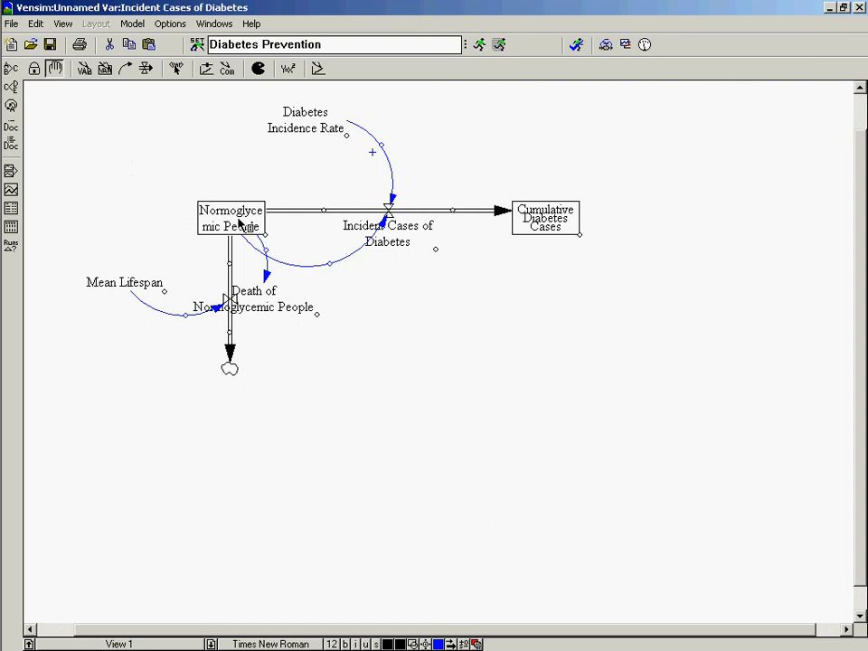
left_click_drag(268, 238, 302, 252)
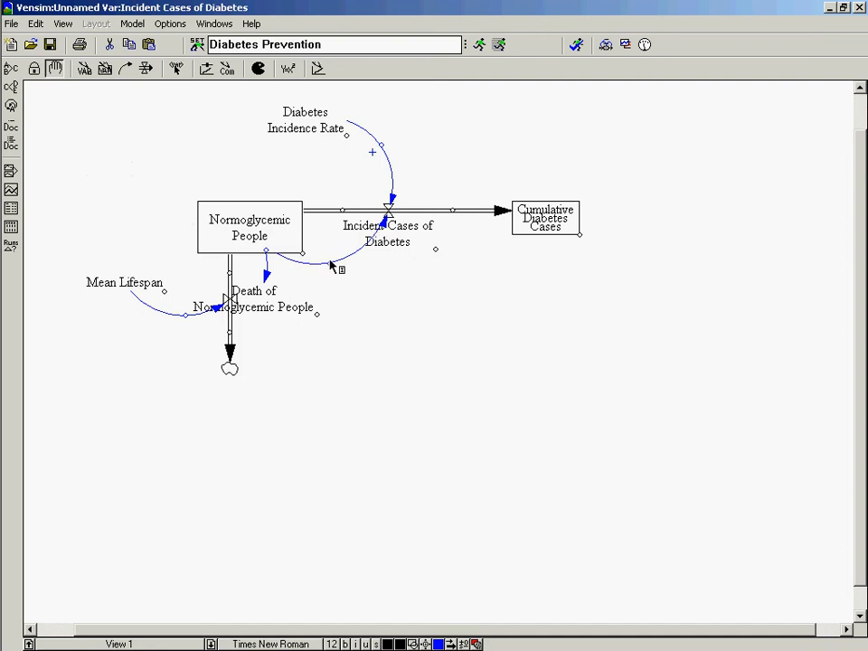
Step: Set the polarity of the arrow from Normoglycemic People to Incident Cases of Diabetes to +
right_click(329, 265)
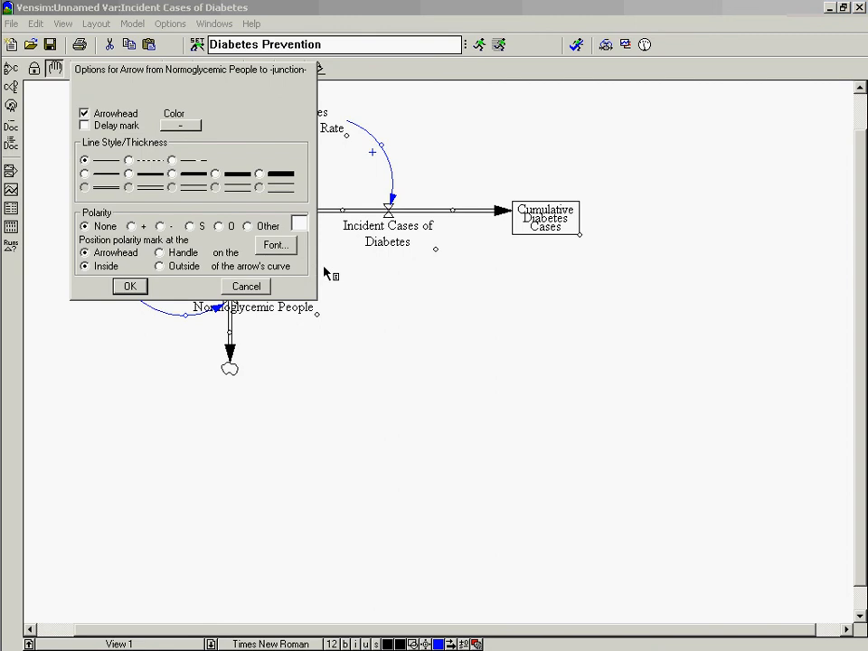
left_click(134, 226)
key("Return")
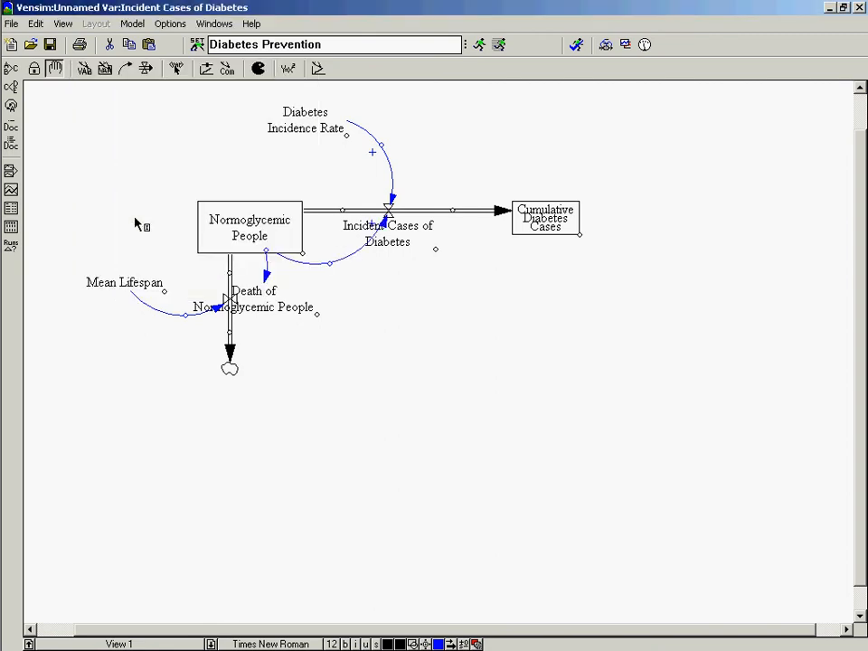
Step: Set the polarity of the flow pipe between Normoglycemic People and the Incident Cases valve to -, and shift Incident Cases of Diabetes slightly right
right_click(344, 219)
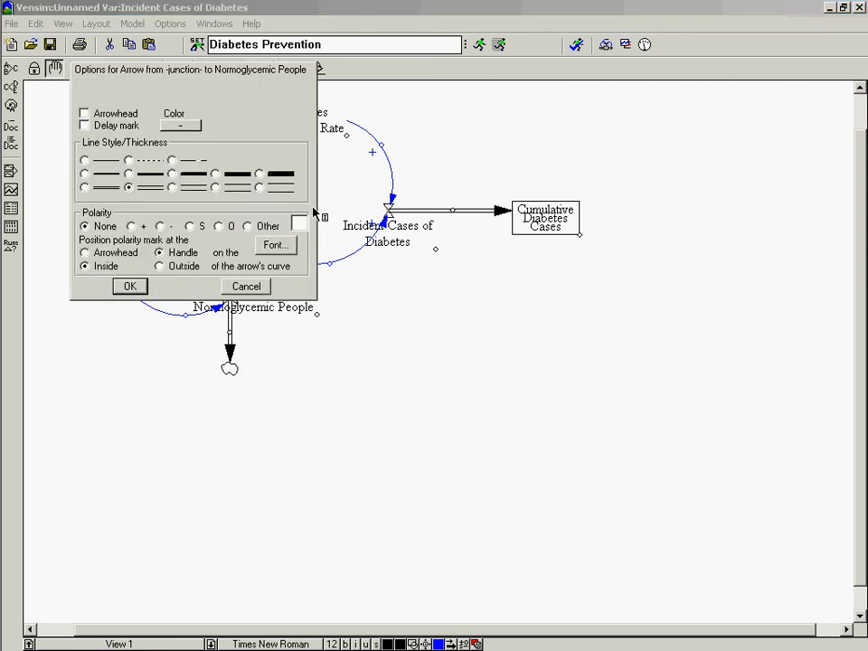
left_click(161, 228)
key("Return")
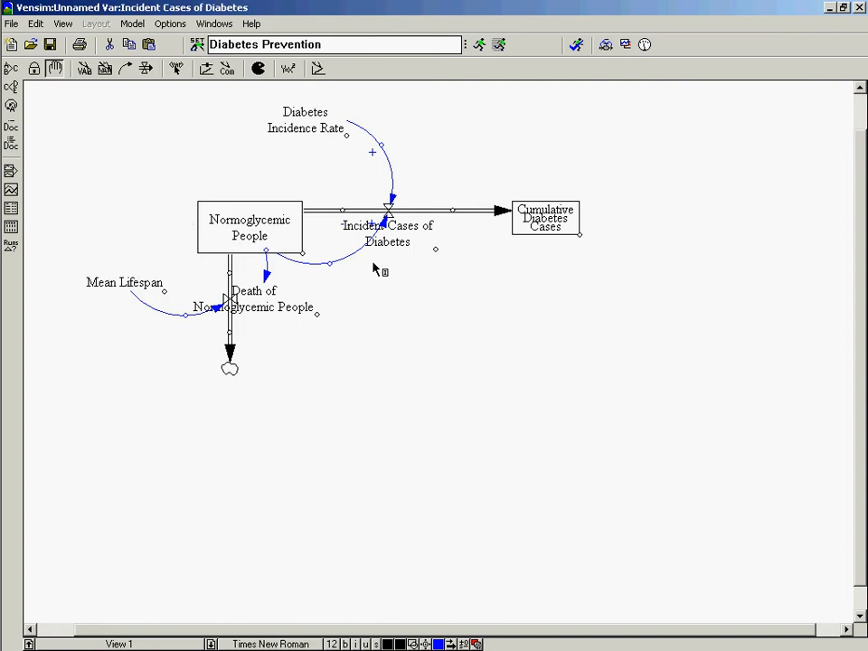
left_click(395, 233)
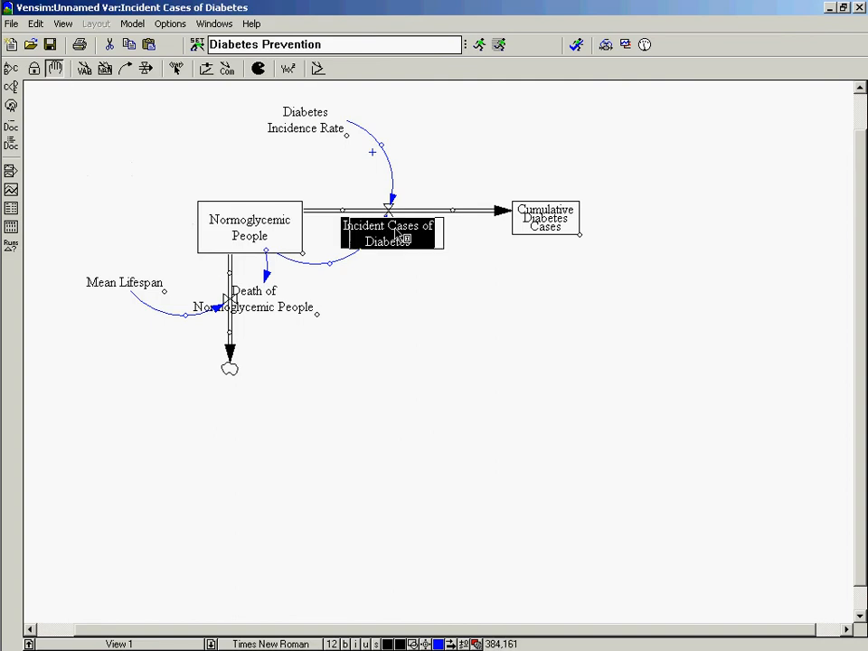
left_click_drag(395, 233, 403, 232)
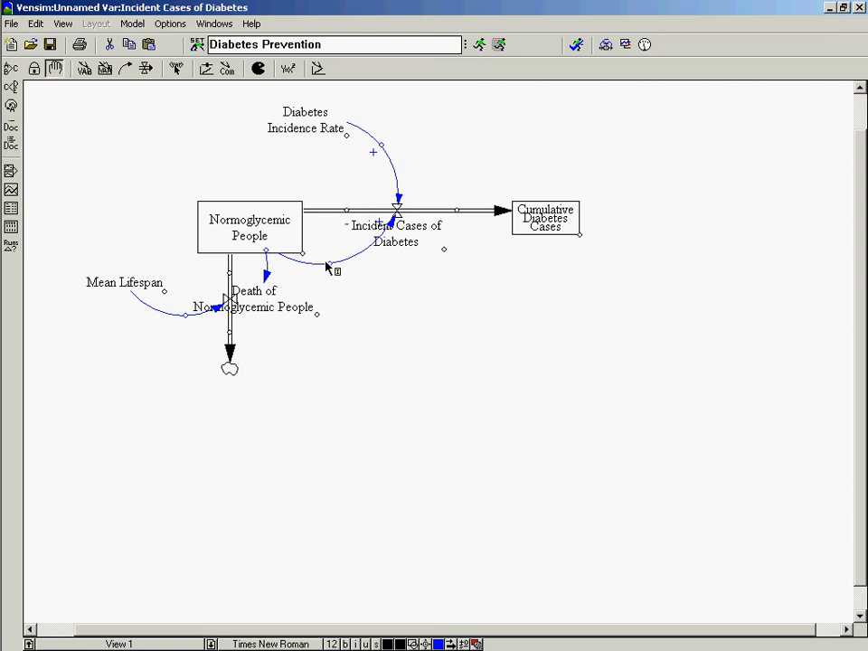
Step: Add a Loop Counter comment with the minus image between Normoglycemic People and Incident Cases of Diabetes
left_click(227, 70)
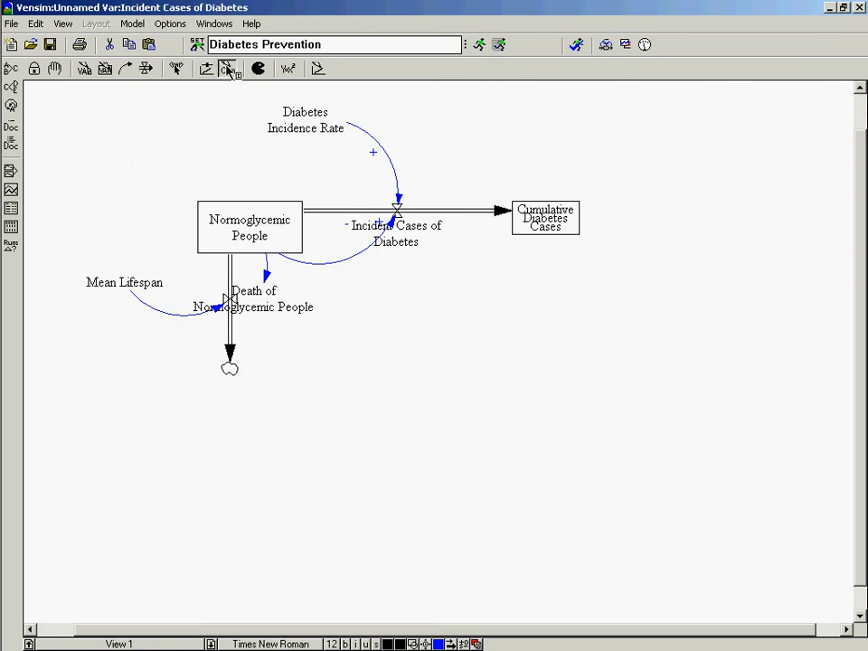
left_click(314, 237)
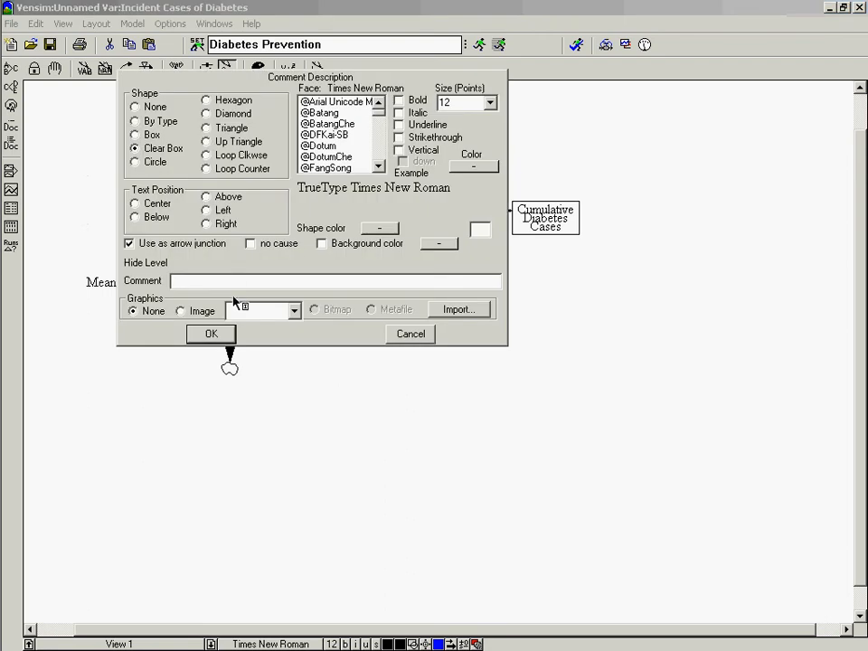
left_click(294, 311)
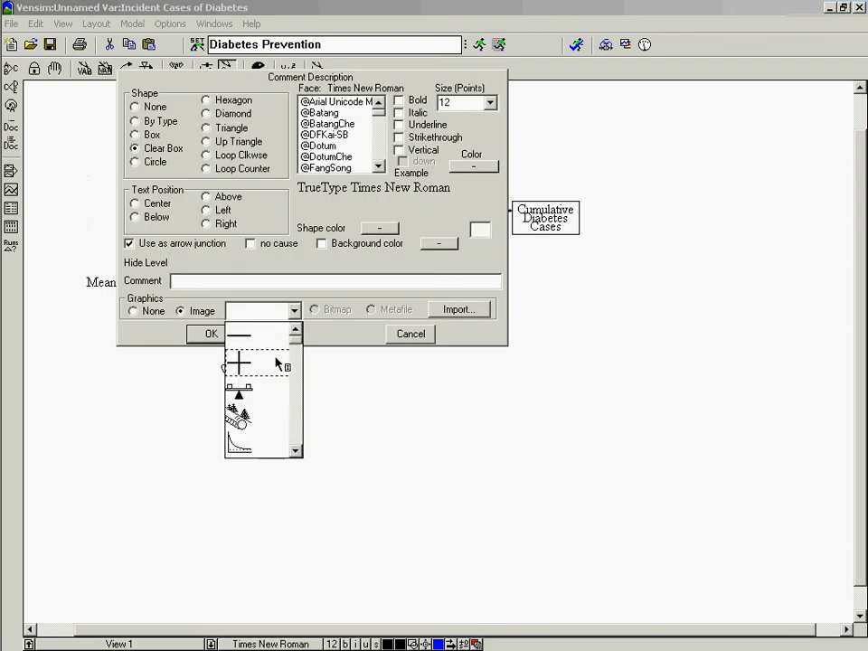
left_click(266, 341)
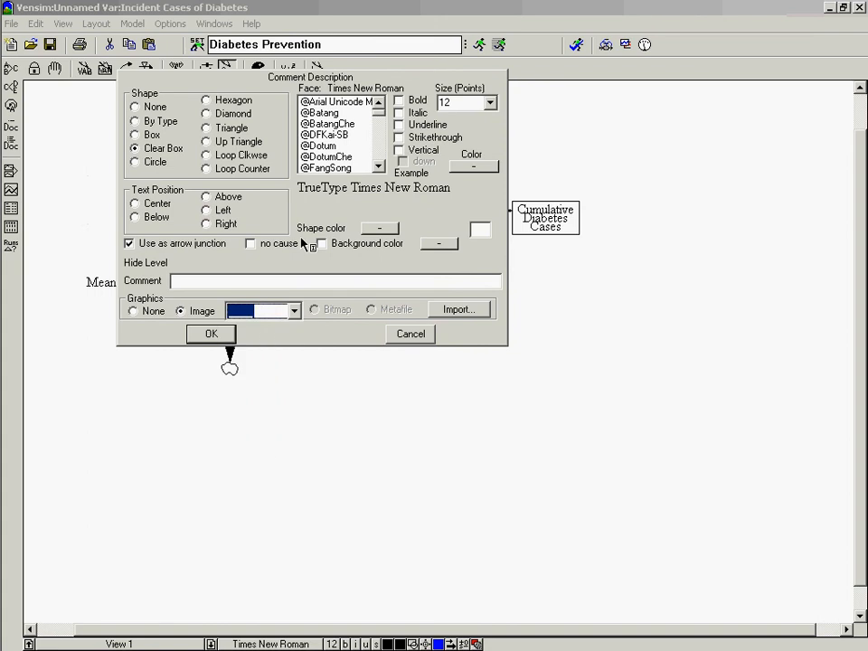
left_click(207, 168)
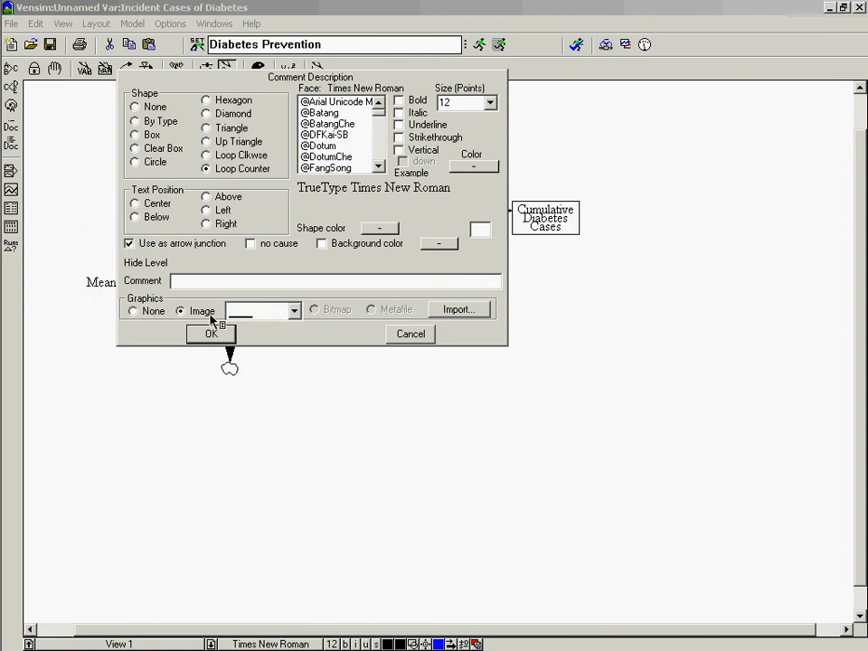
left_click(211, 334)
left_click_drag(311, 234, 323, 242)
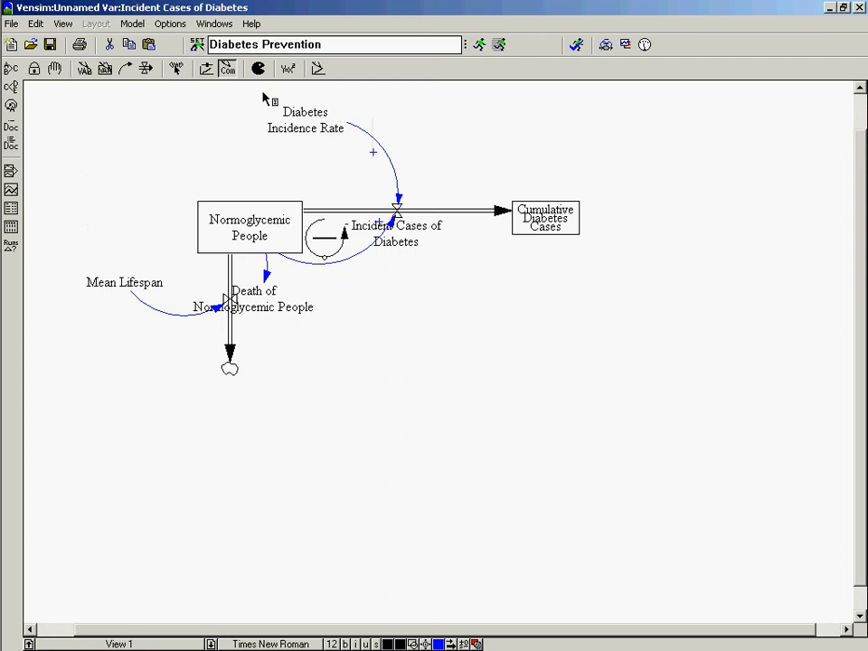
Step: Bow the Normoglycemic People to Incident Cases arrow further down and move the counterclockwise loop symbol inside its curve
left_click(55, 69)
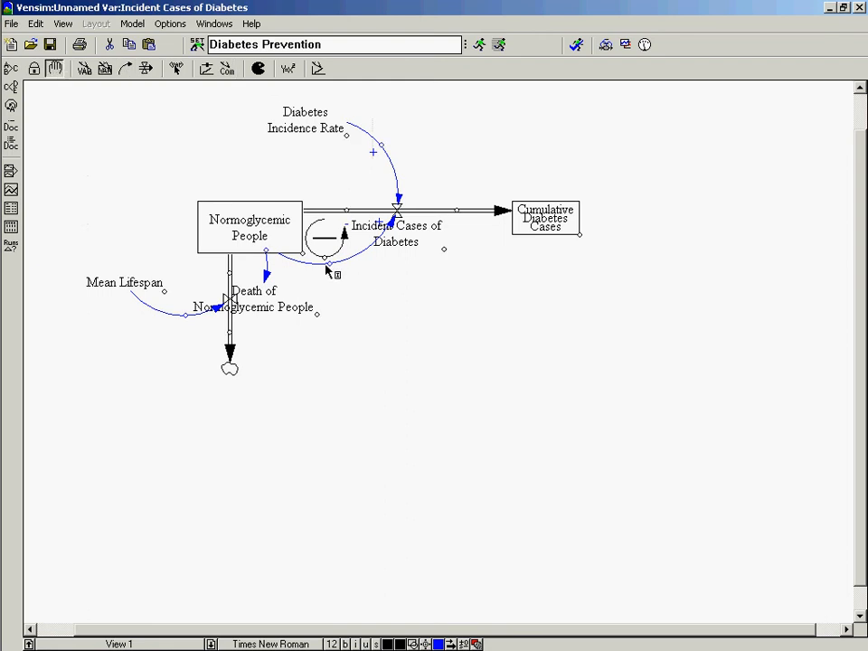
left_click_drag(329, 268, 331, 287)
left_click_drag(312, 236, 341, 256)
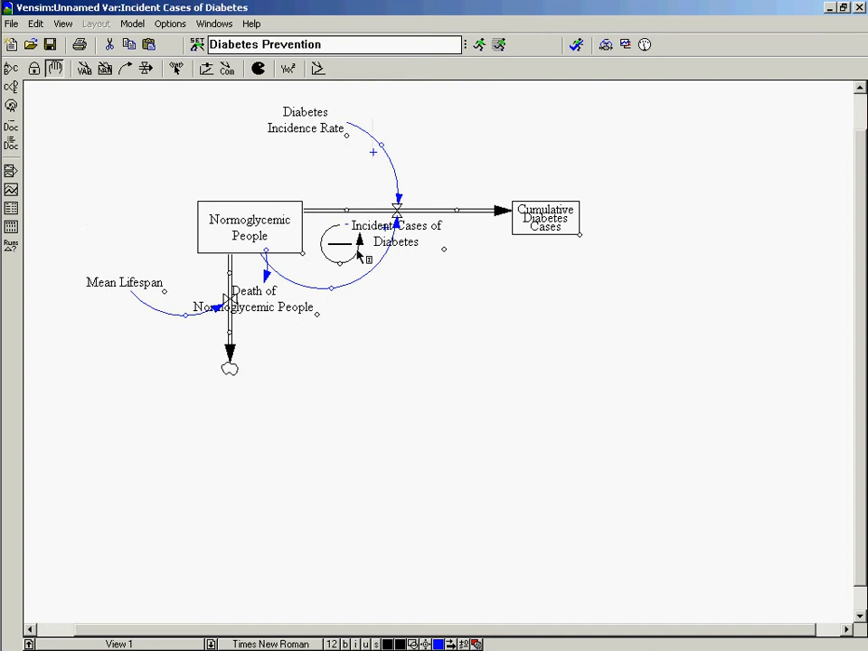
left_click(340, 260)
left_click_drag(340, 262, 335, 268)
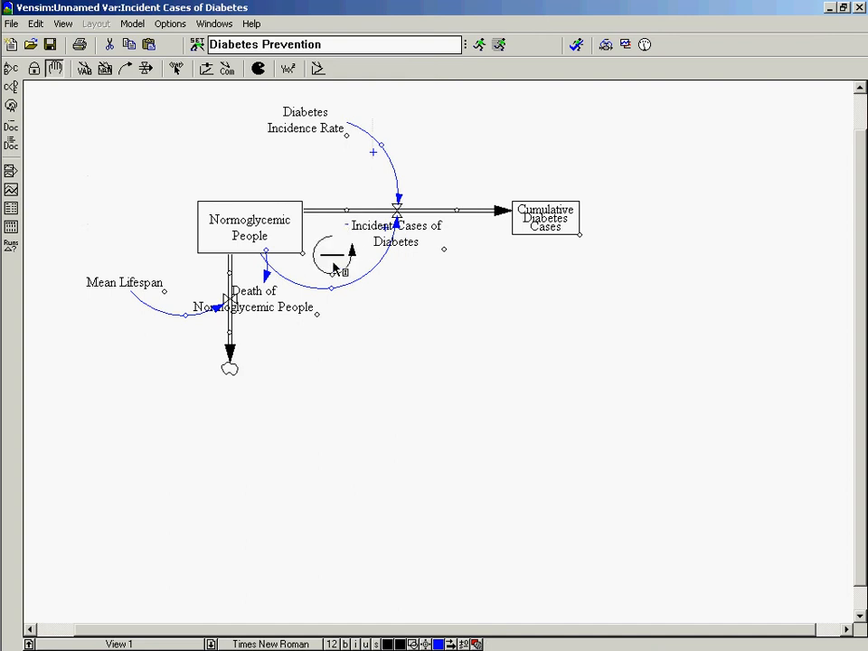
Step: Start a comment below Normoglycemic People, beside the death outflow, with the minus image and the Loop Clkwse shape
left_click(229, 72)
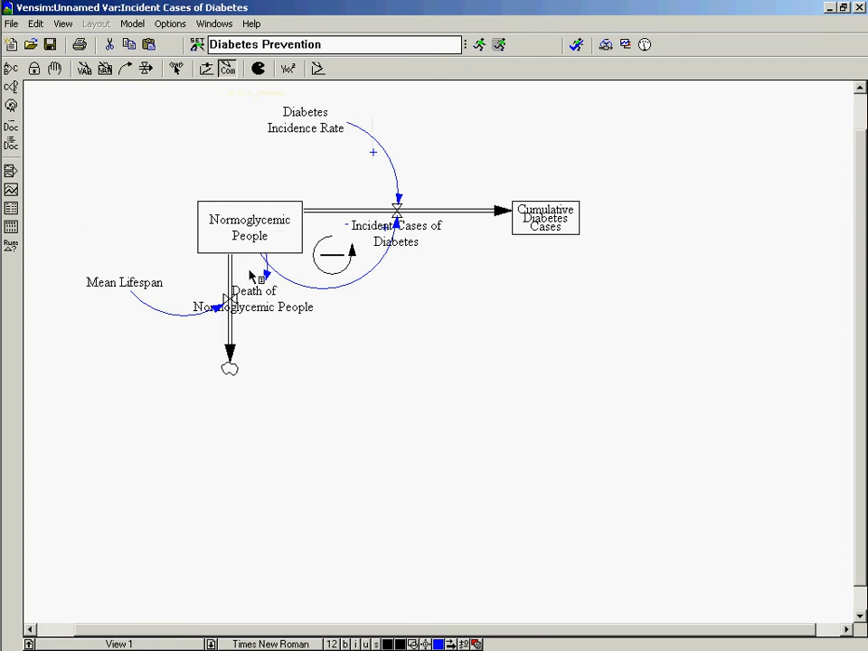
left_click(250, 272)
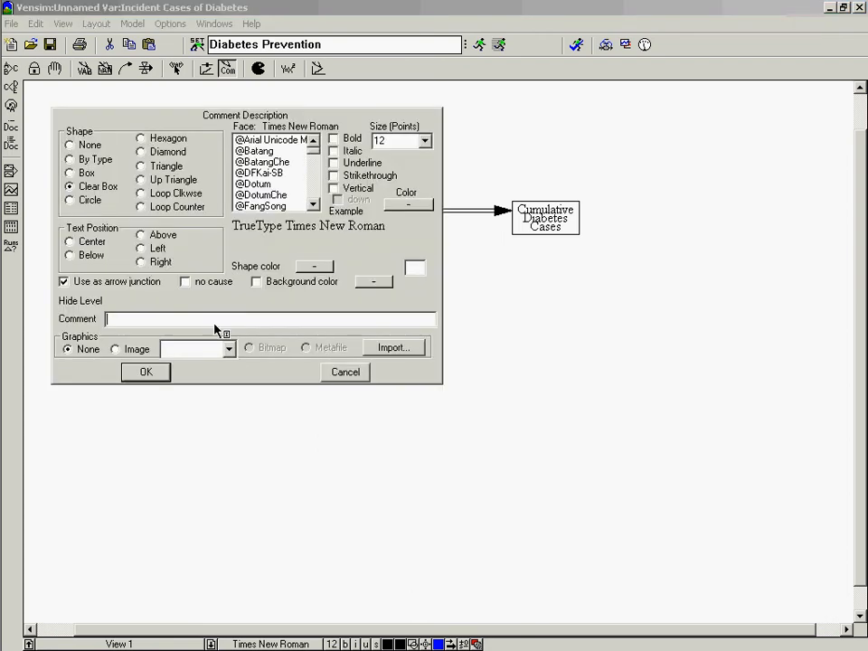
left_click(228, 351)
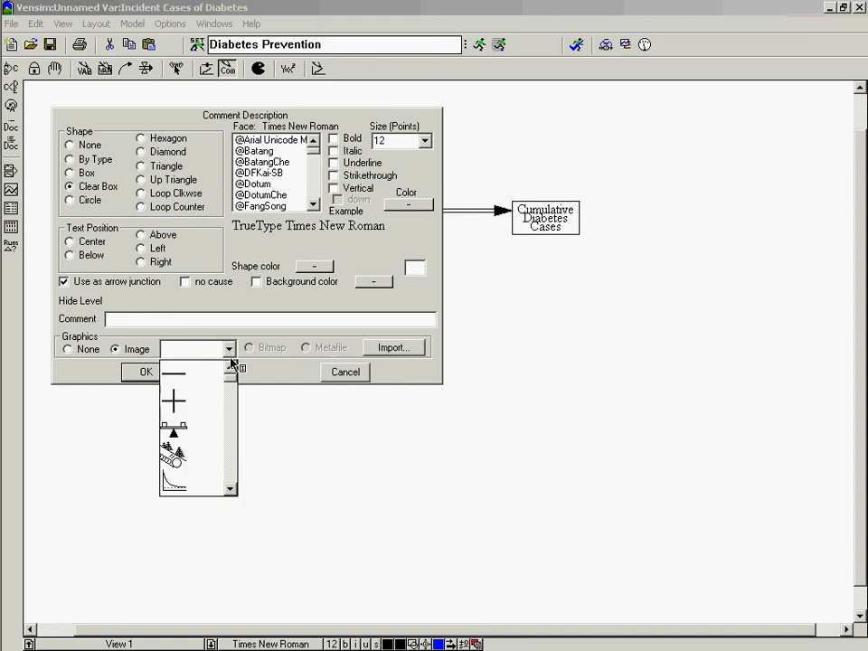
left_click(234, 412)
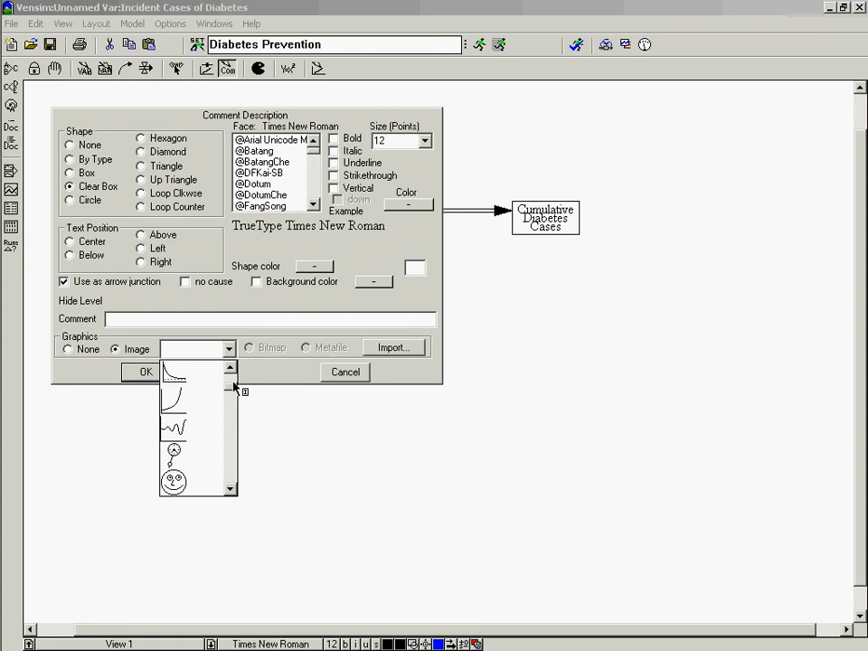
left_click_drag(232, 389, 231, 366)
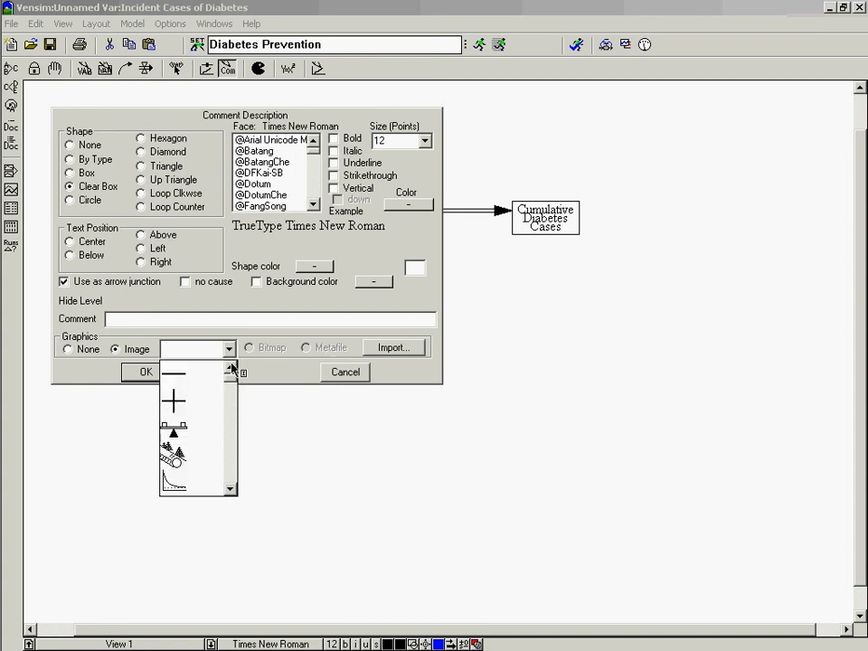
left_click(188, 378)
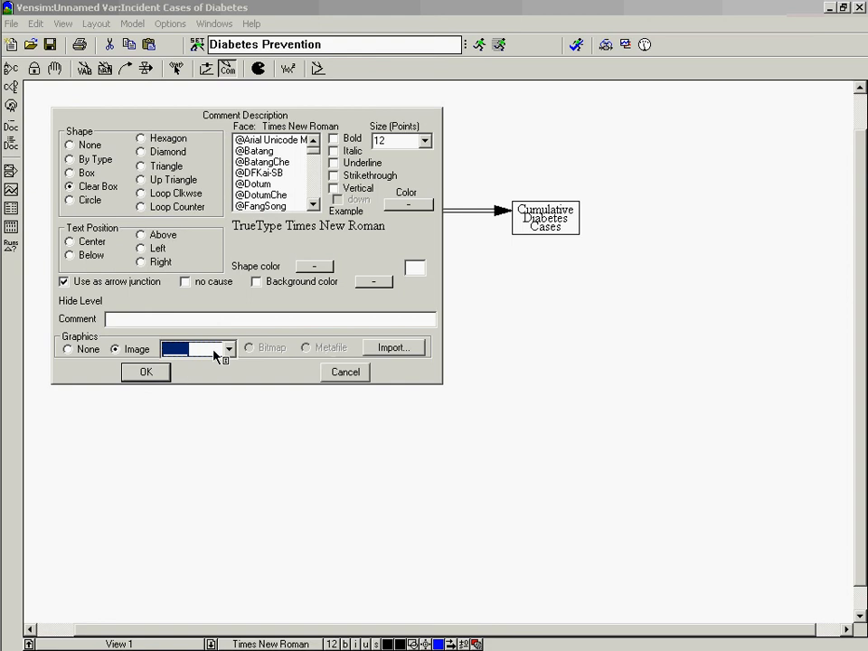
left_click(145, 192)
Step: Replace the clockwise loop comment's image with no graphic and the text "-", and shift the symbol slightly right beside the death outflow
left_click(224, 323)
left_click(229, 348)
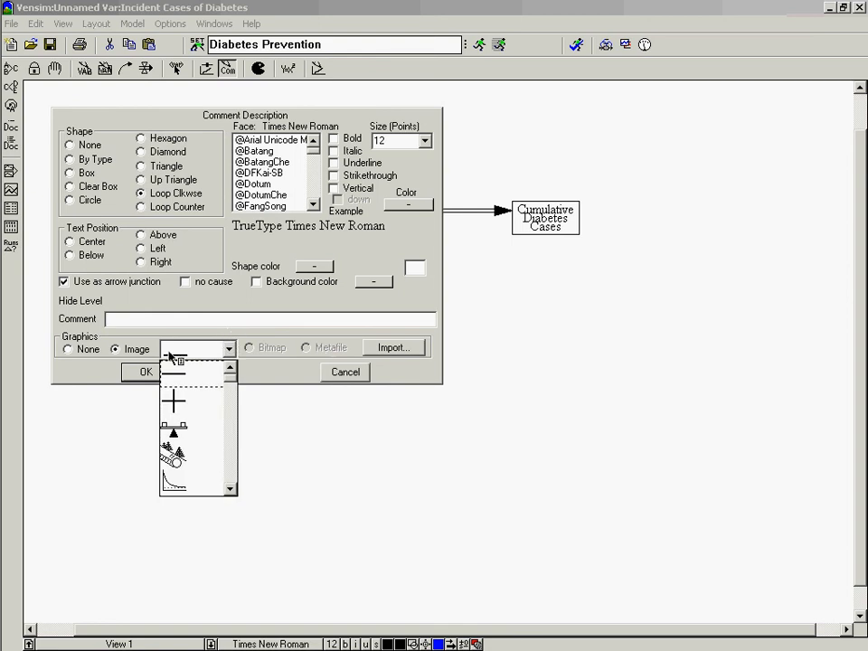
left_click(78, 351)
left_click(69, 349)
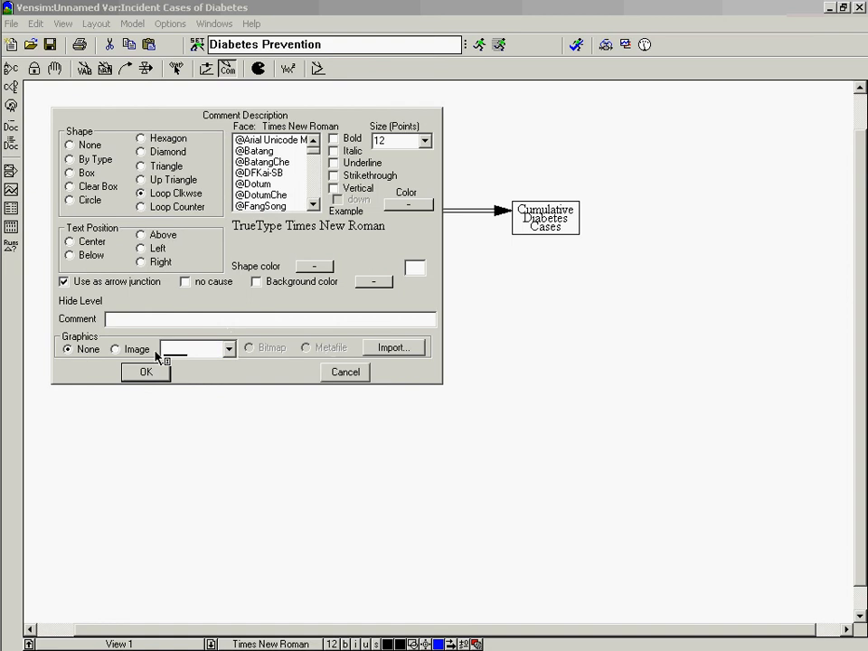
left_click(145, 318)
type("0")
key("BackSpace")
key("Return")
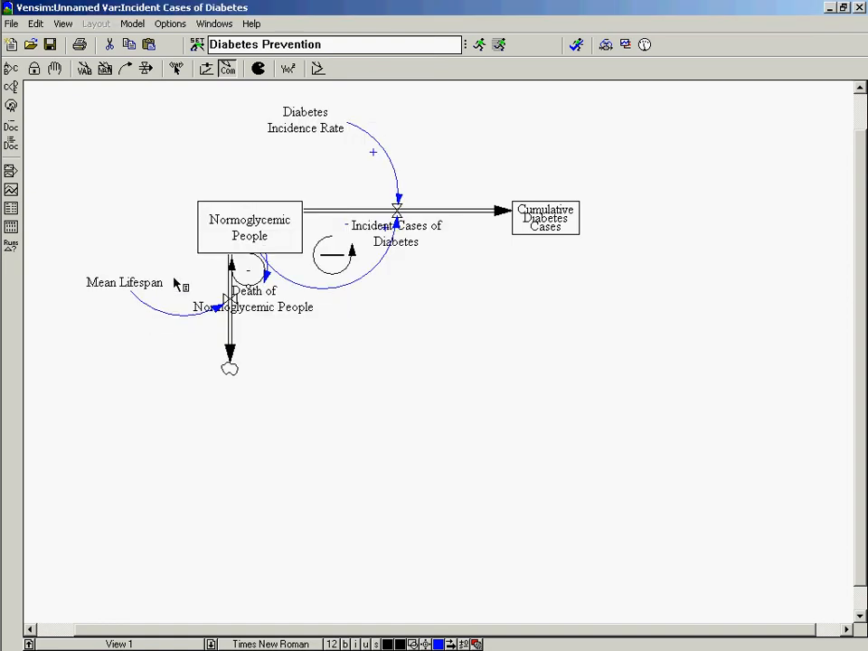
left_click(256, 269)
left_click(304, 336)
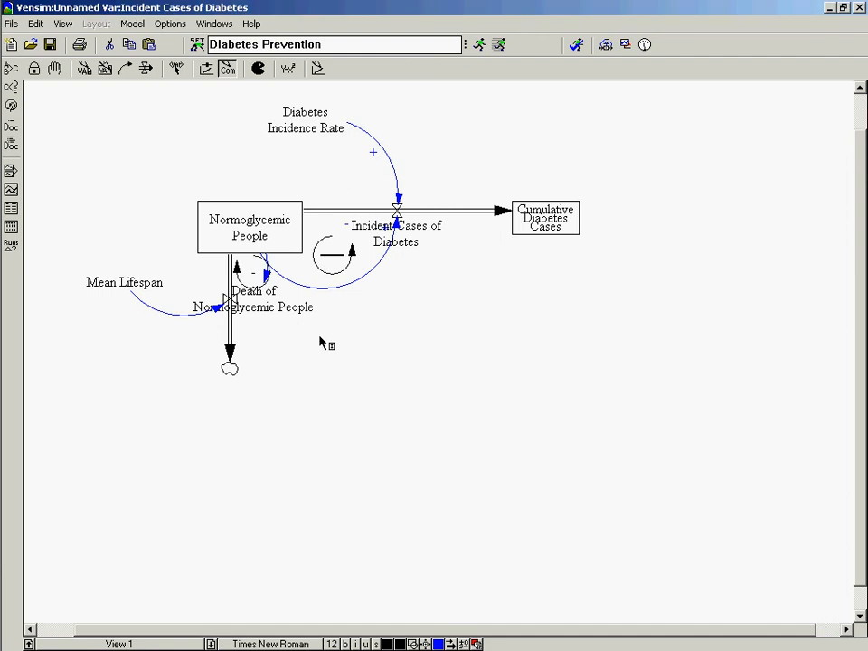
key("alt+Tab")
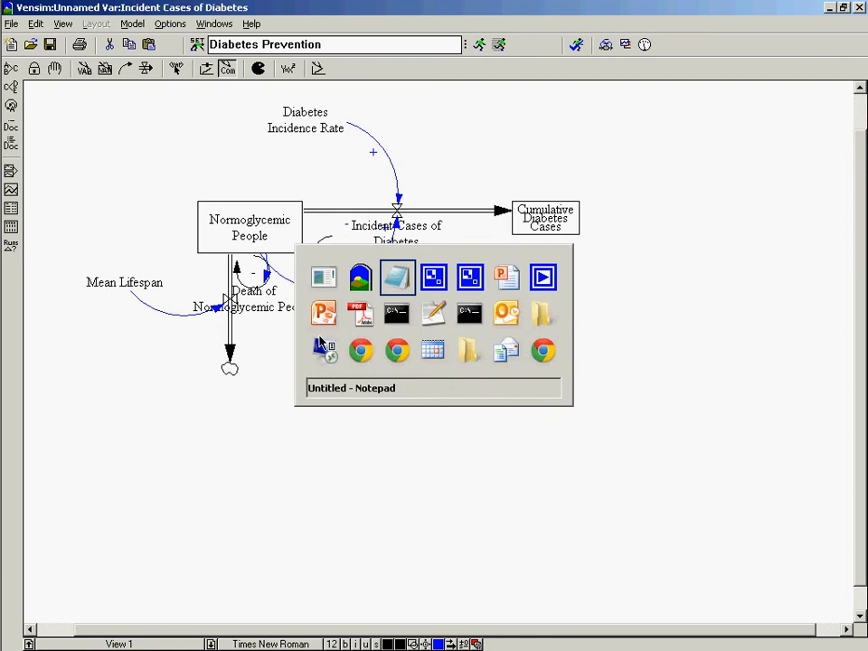
key("alt+Tab")
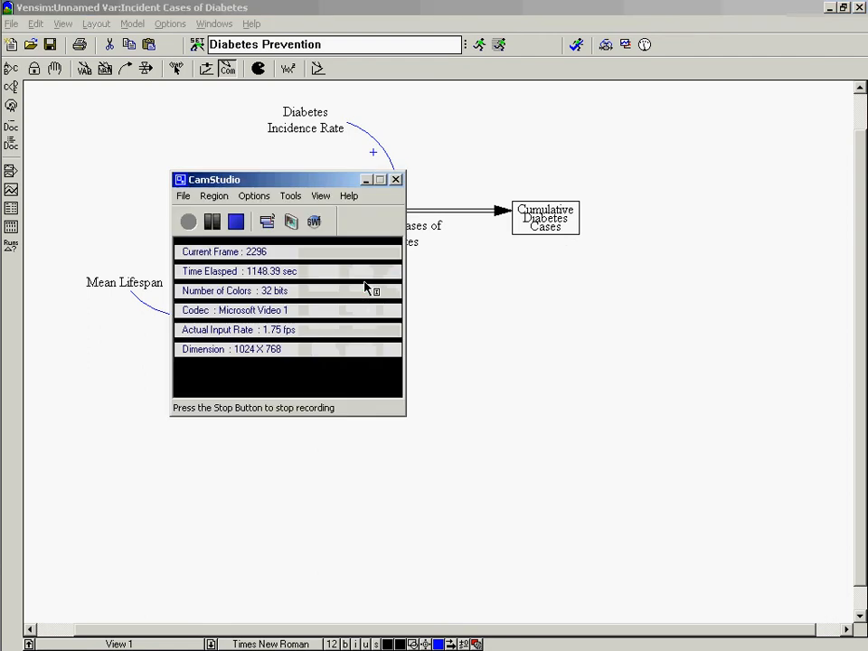